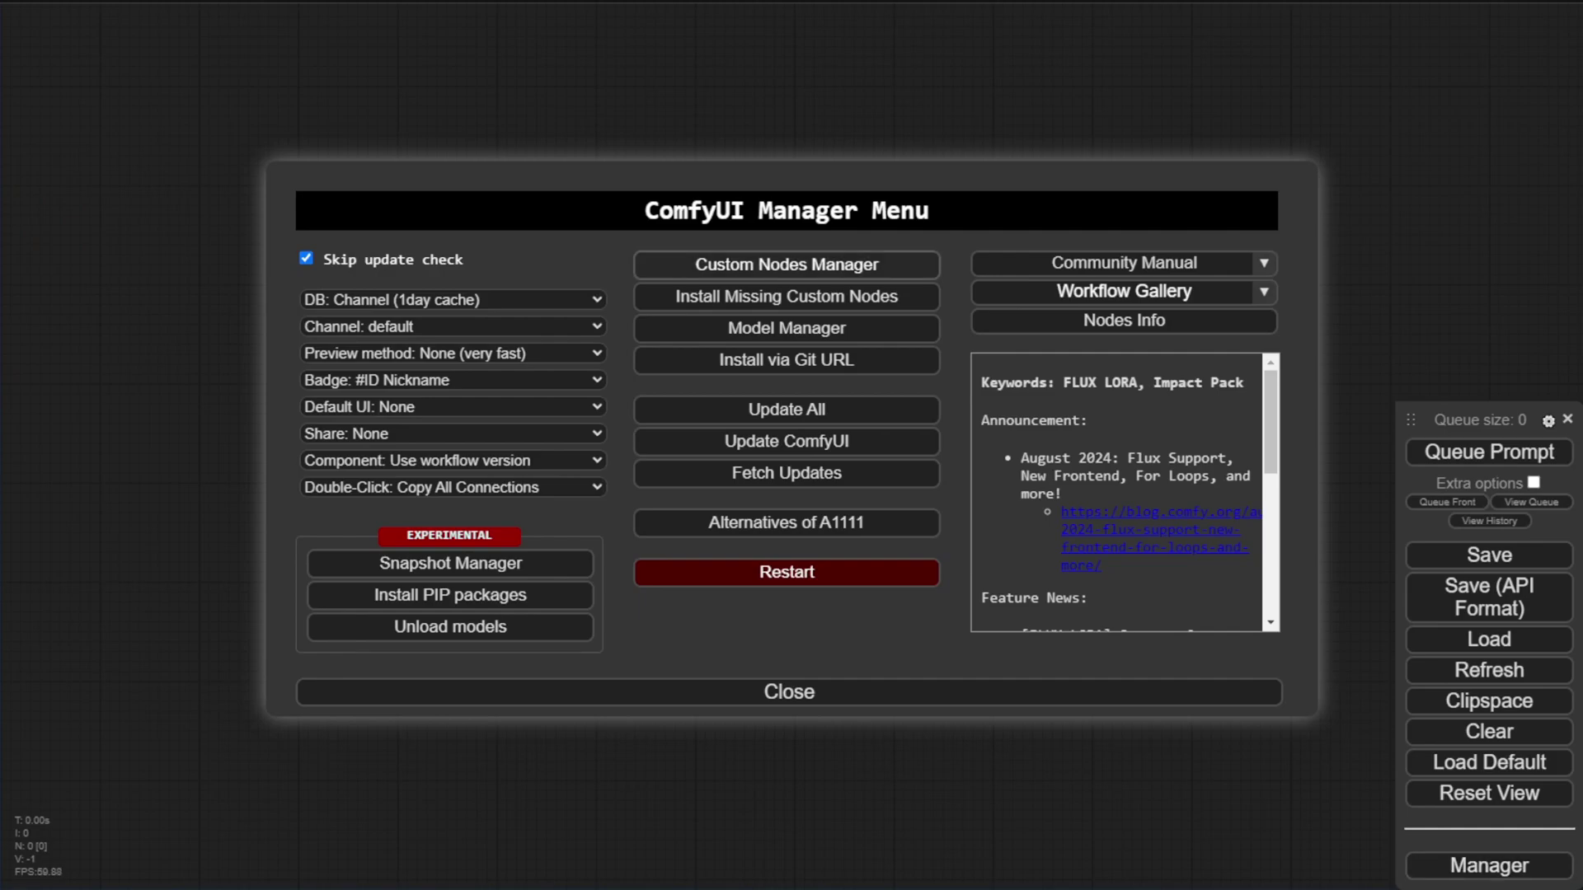
- Install ComfyUI_CatVTON_Wrapper from its GitHub clone URL through the Custom Nodes Manager
click(787, 264)
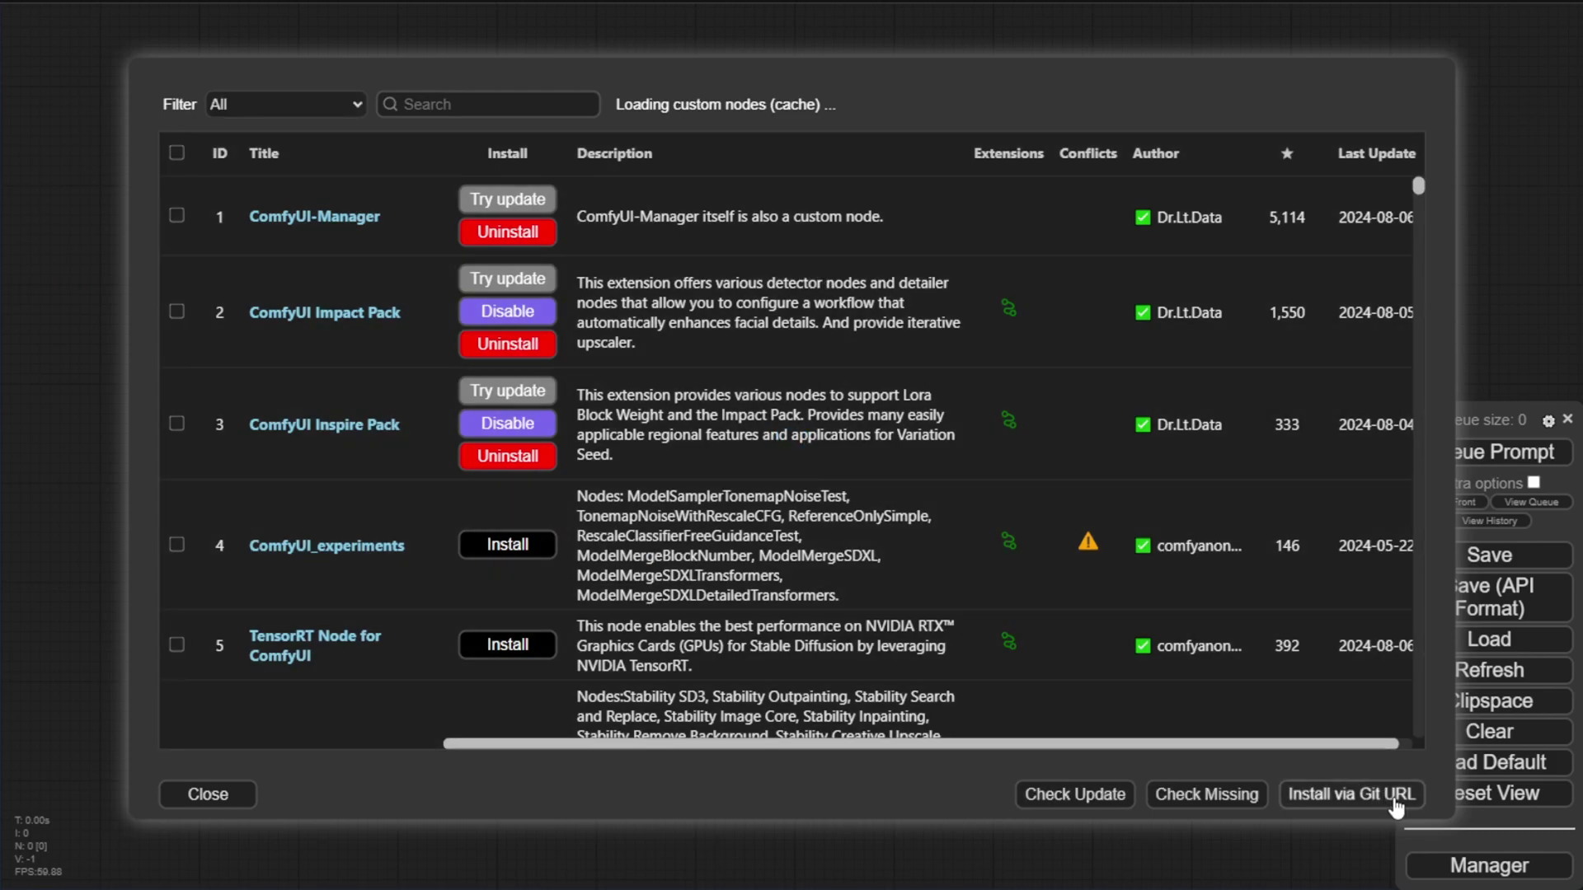
click(1393, 800)
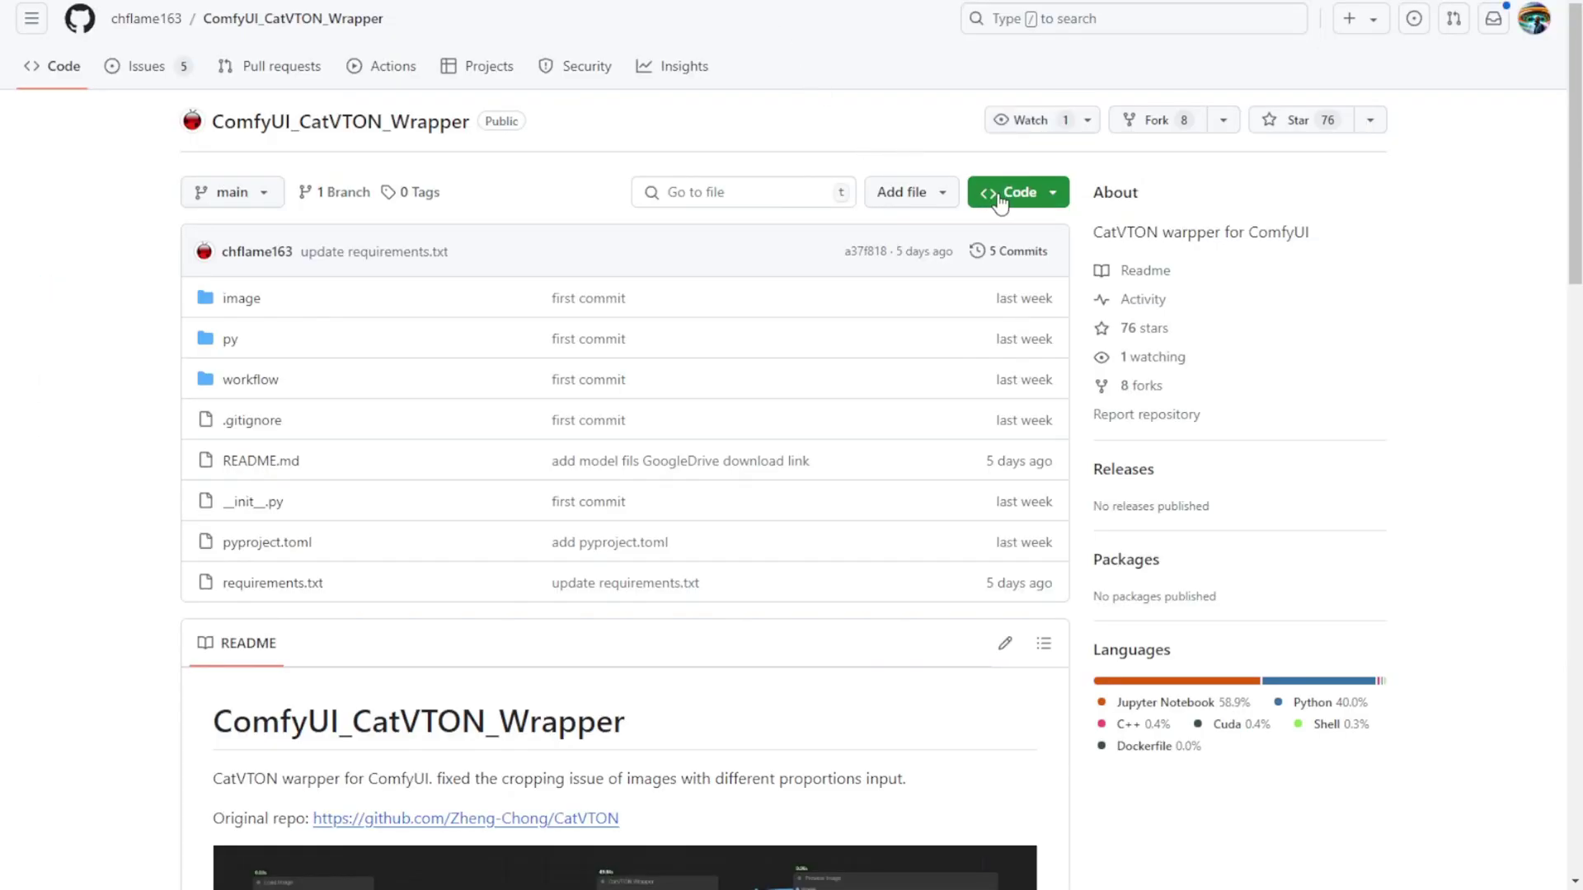
click(1000, 196)
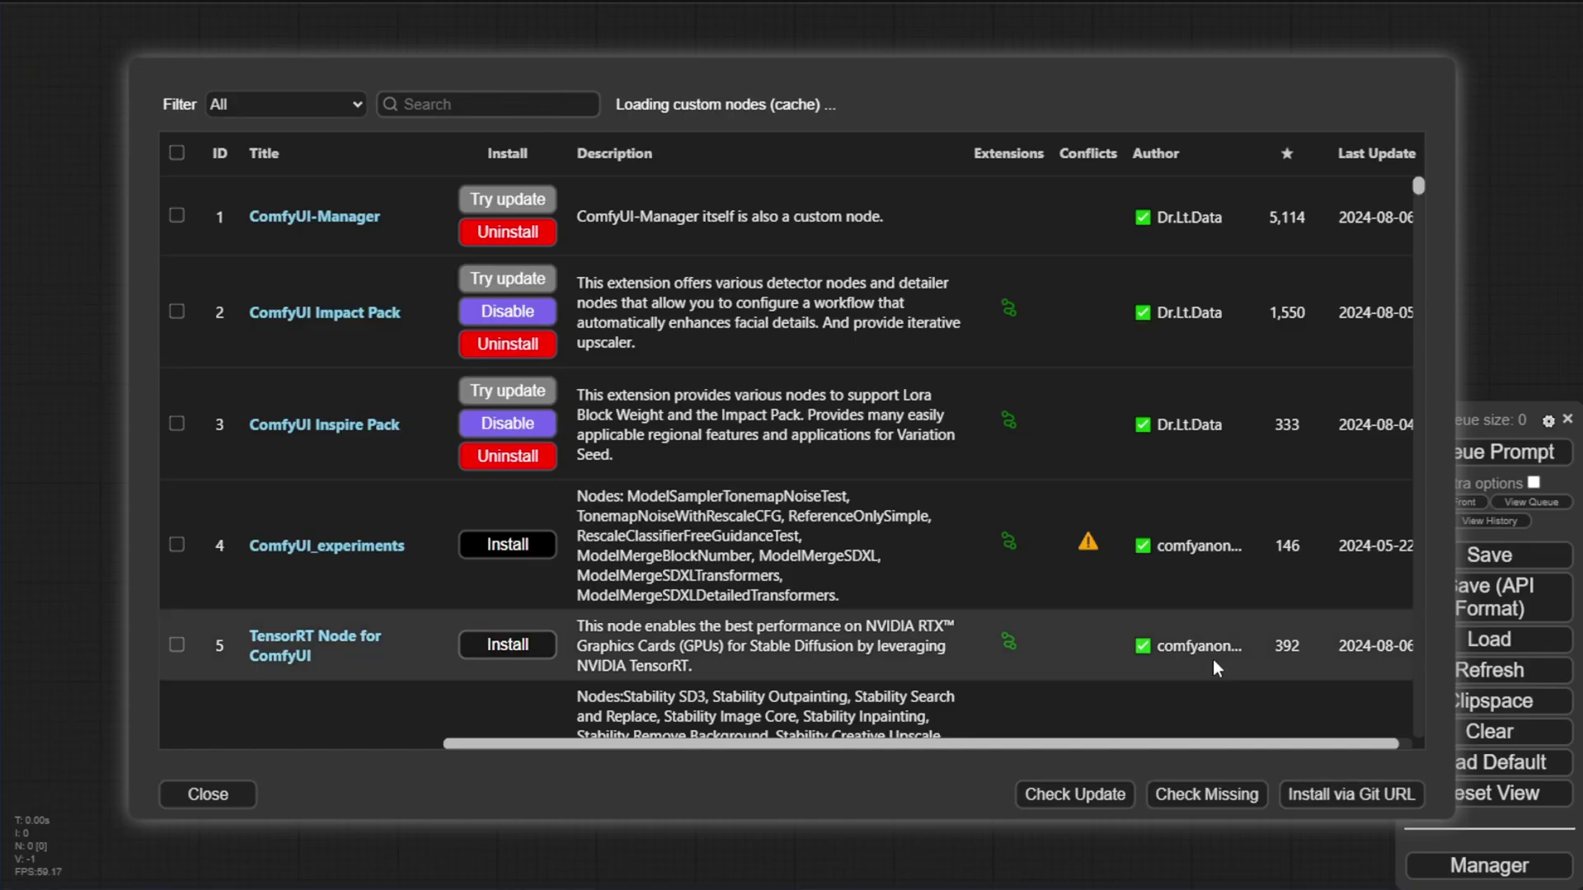
click(1370, 800)
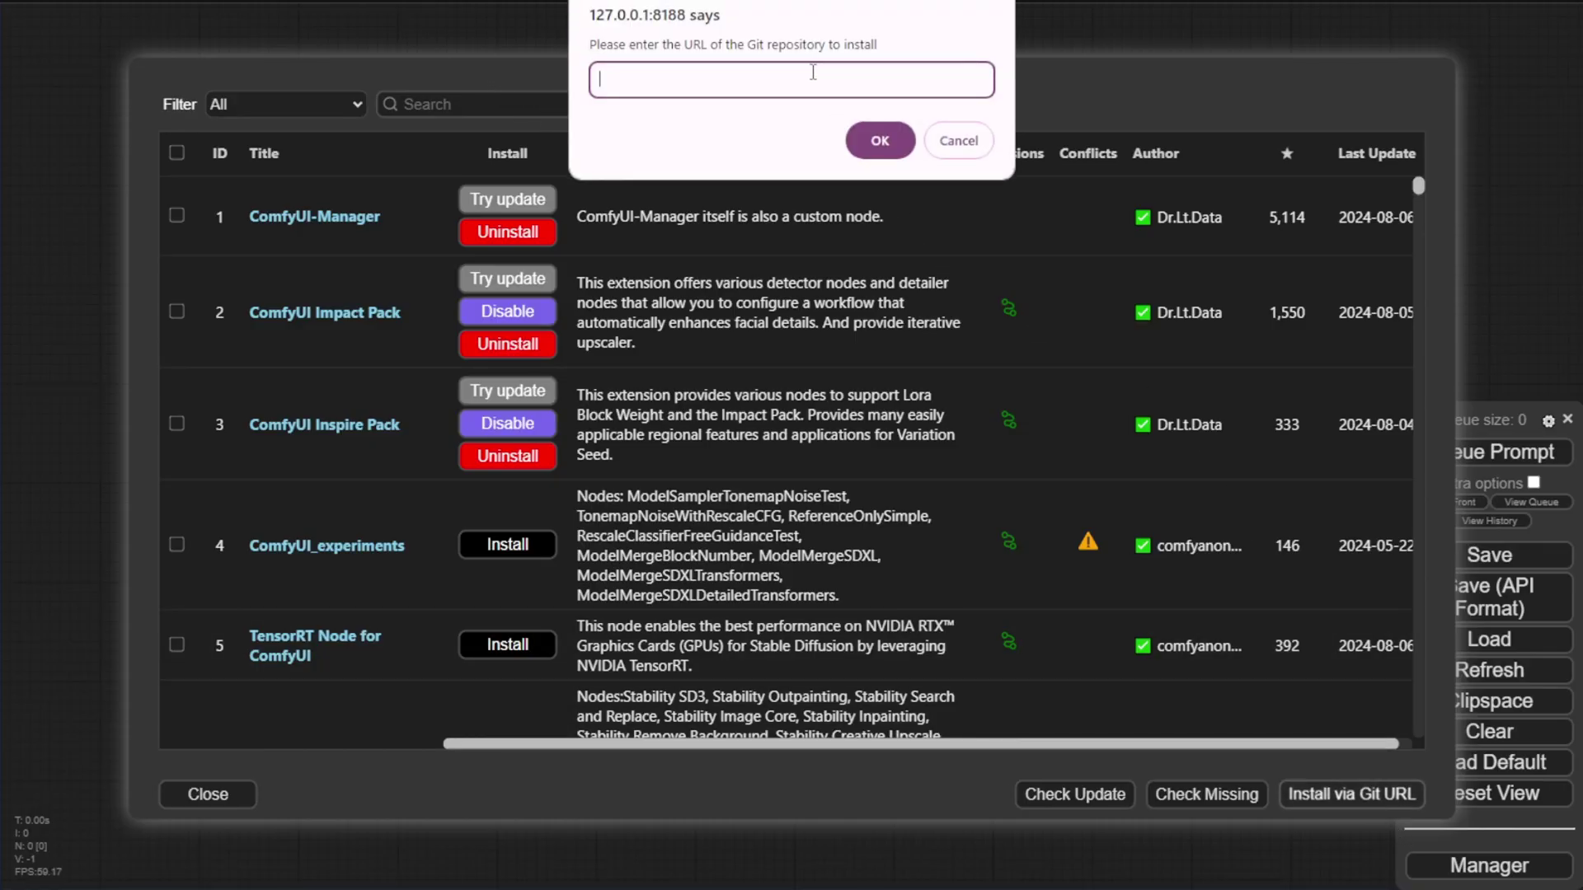
text(https://github.com/chflame163/ComfyUI_CatVTON_Wrapper.git)
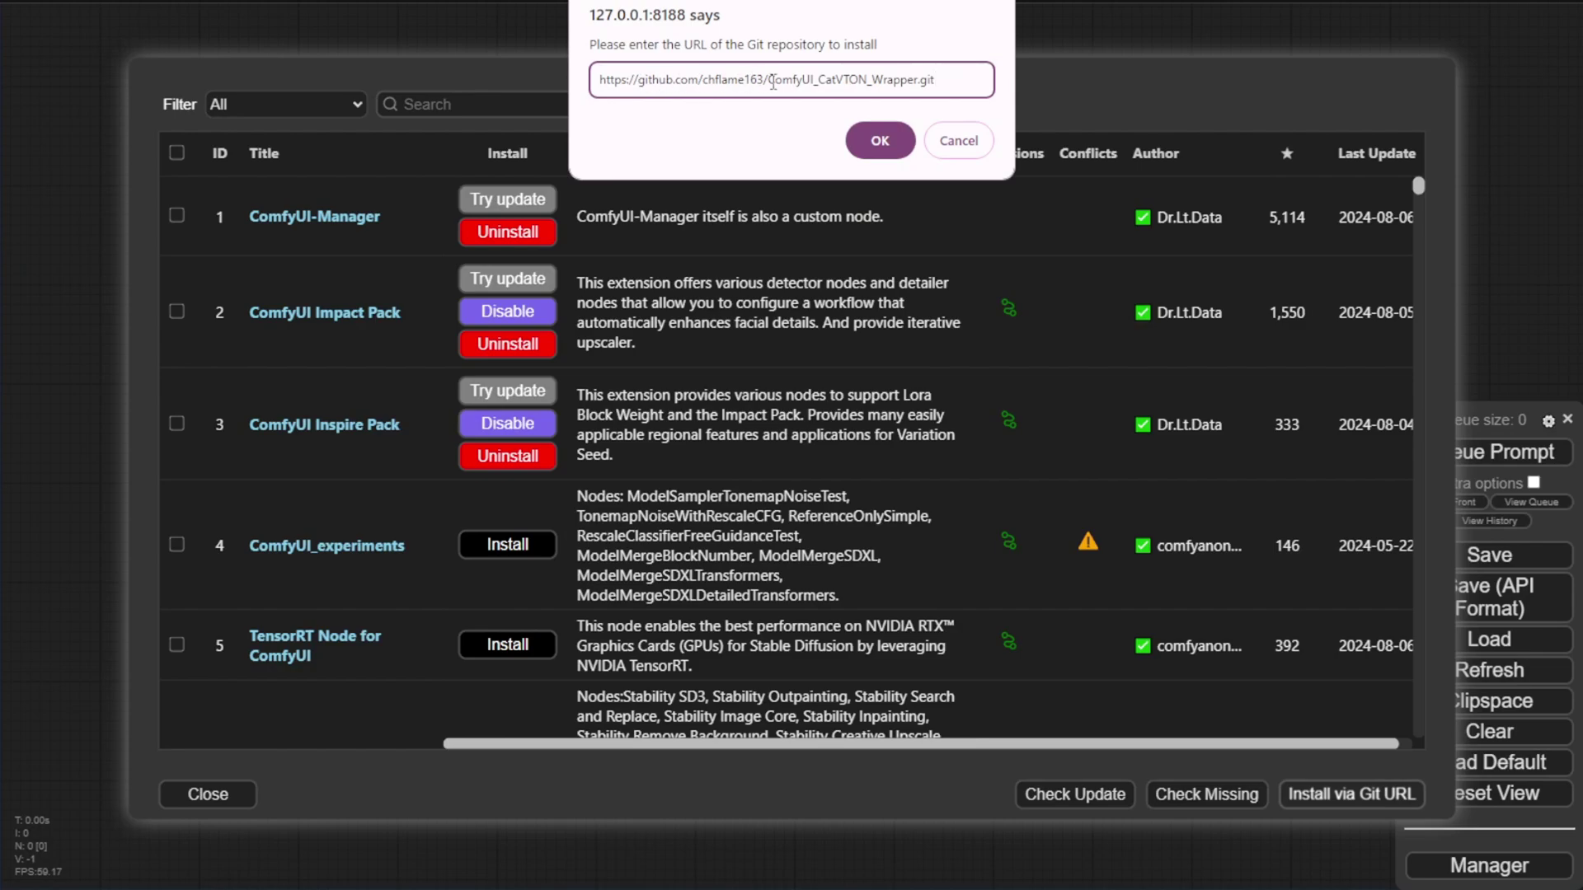
click(880, 140)
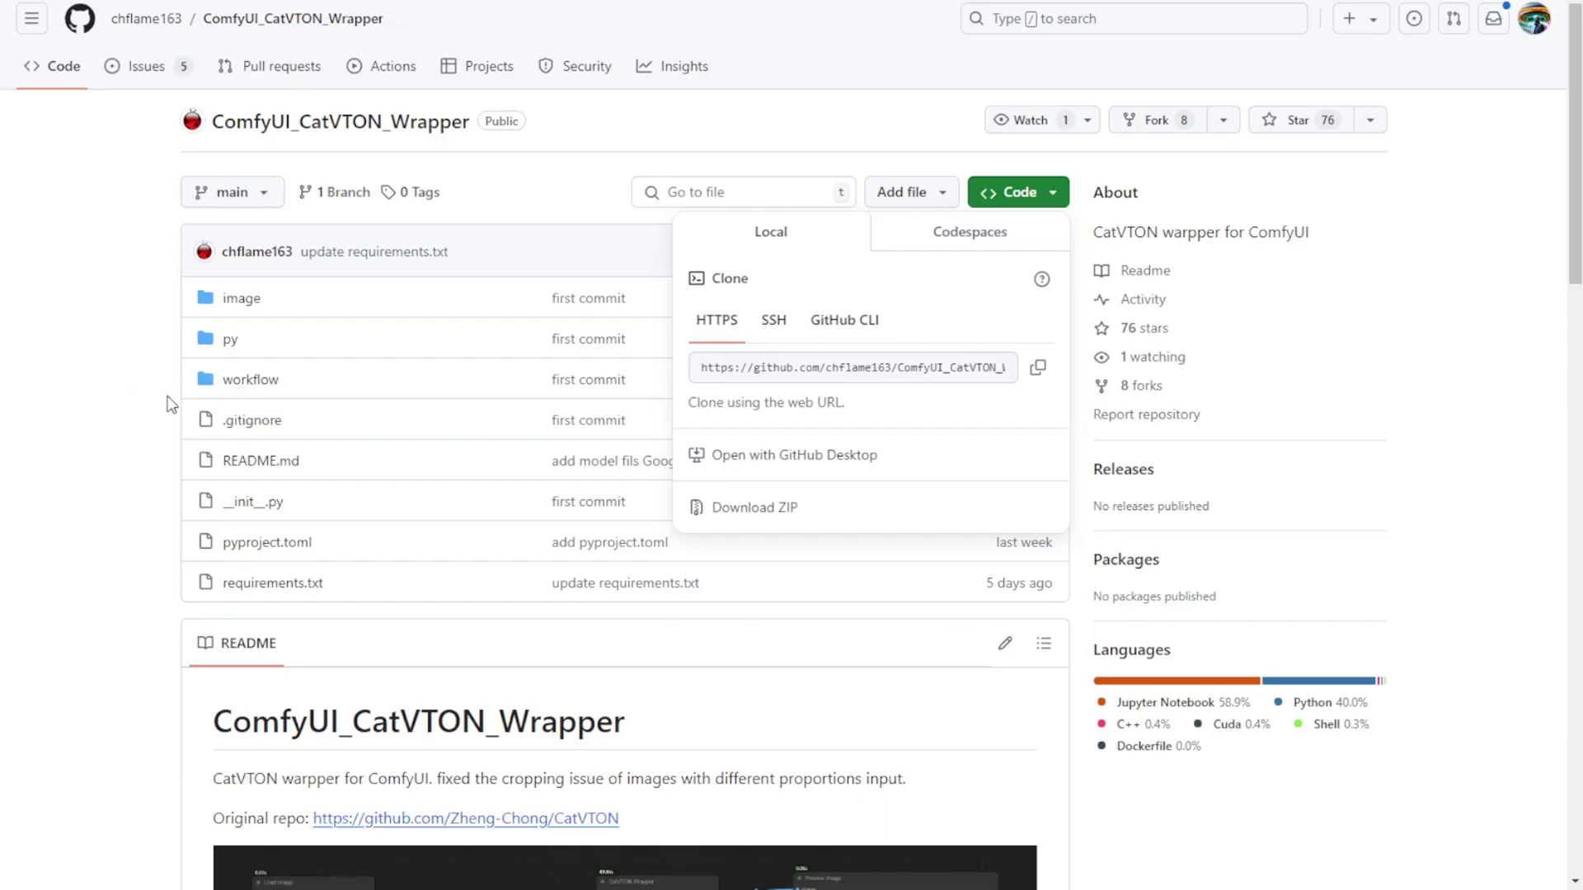
- Scroll the README to Install Plugin and highlight the pip install -r requirements.txt command
click(116, 389)
scroll(131, 407, down, 10)
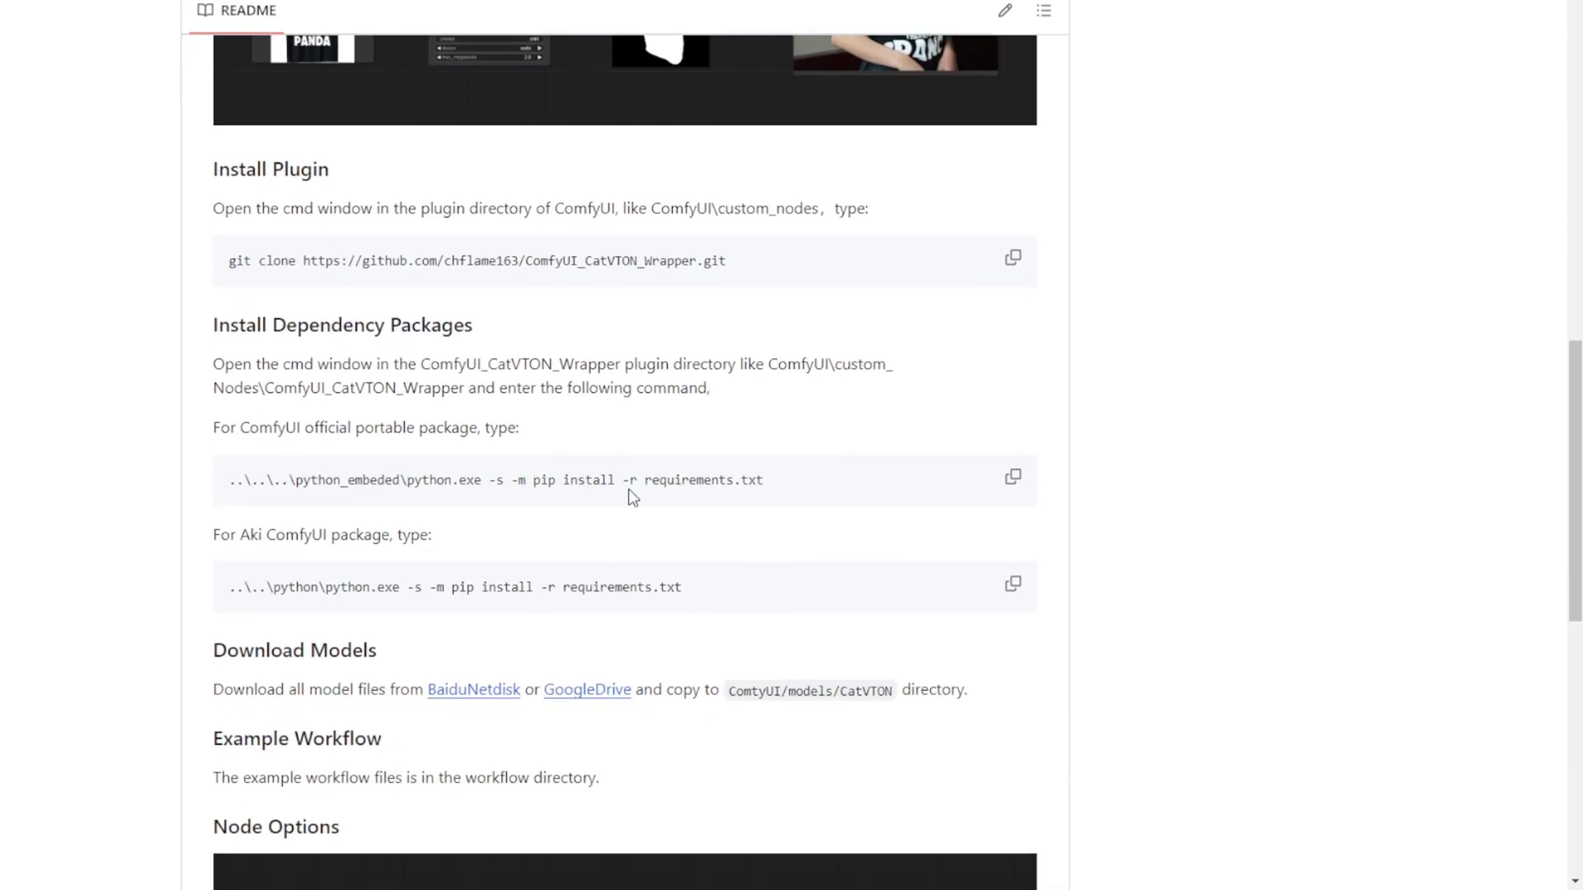
drag(639, 481, 741, 482)
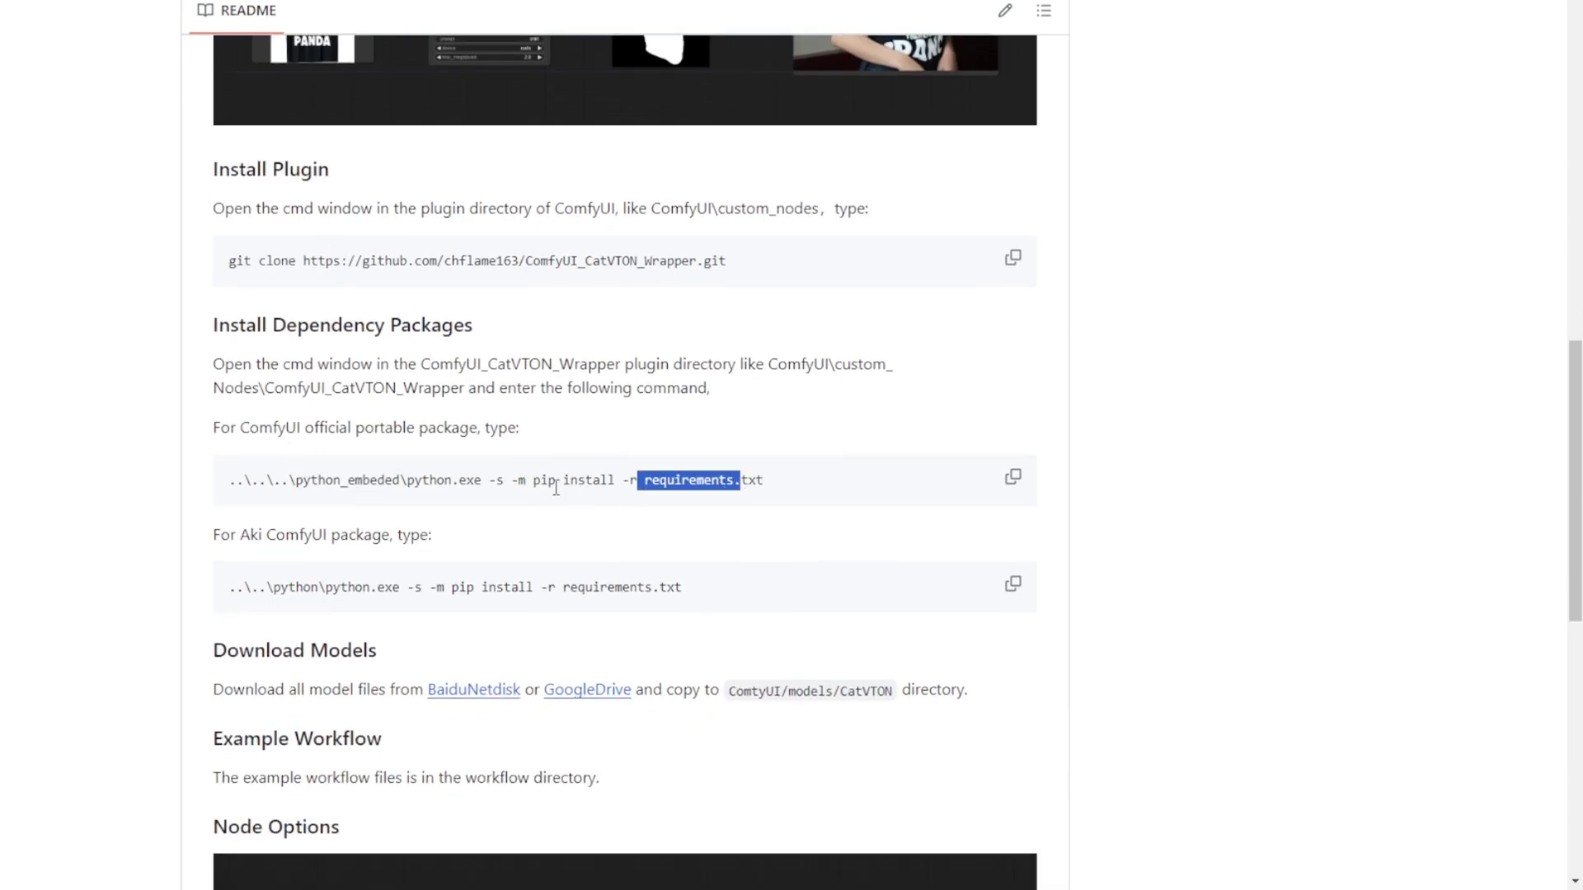
drag(522, 481, 626, 482)
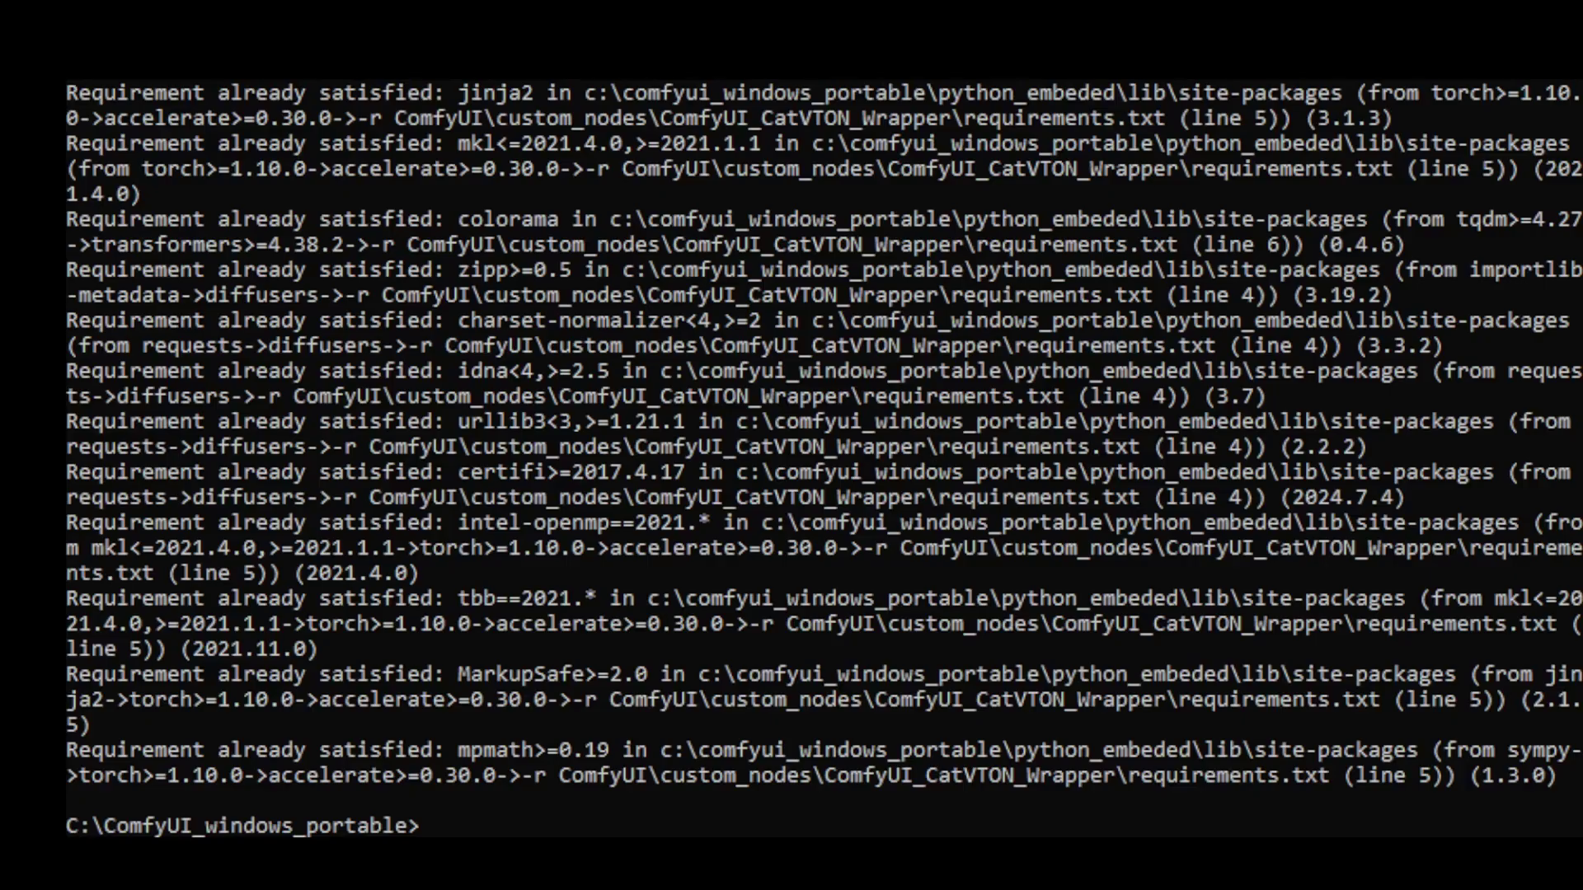
- Highlight the ComfyUI_CatVTON_Wrapper line in the terminal's custom node load list after the restart
scroll(791, 461, up, 20)
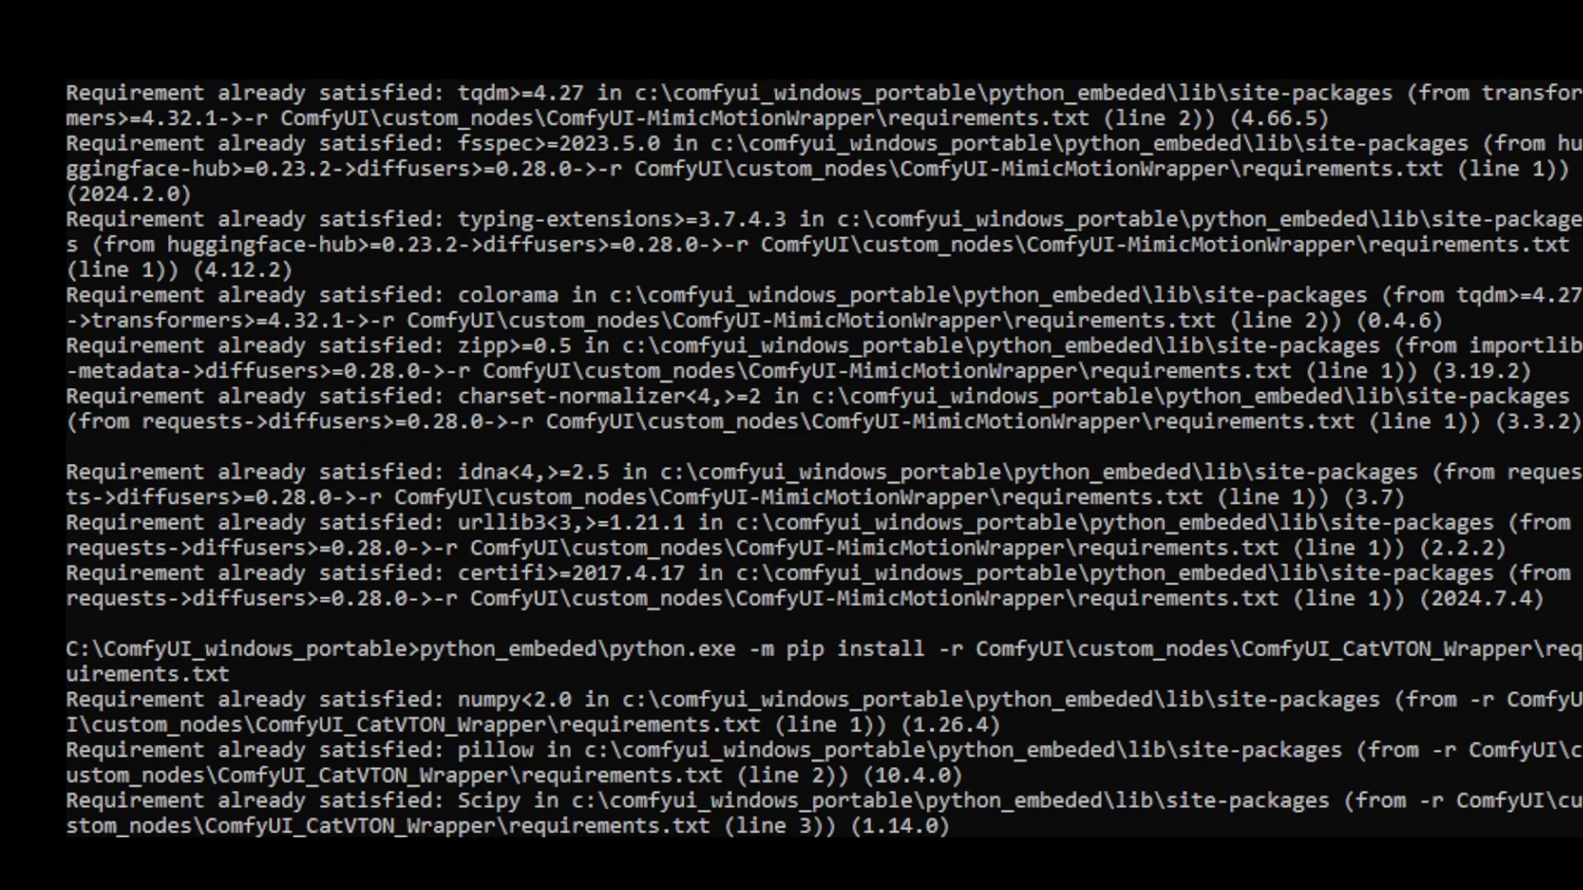
scroll(792, 462, down, 2)
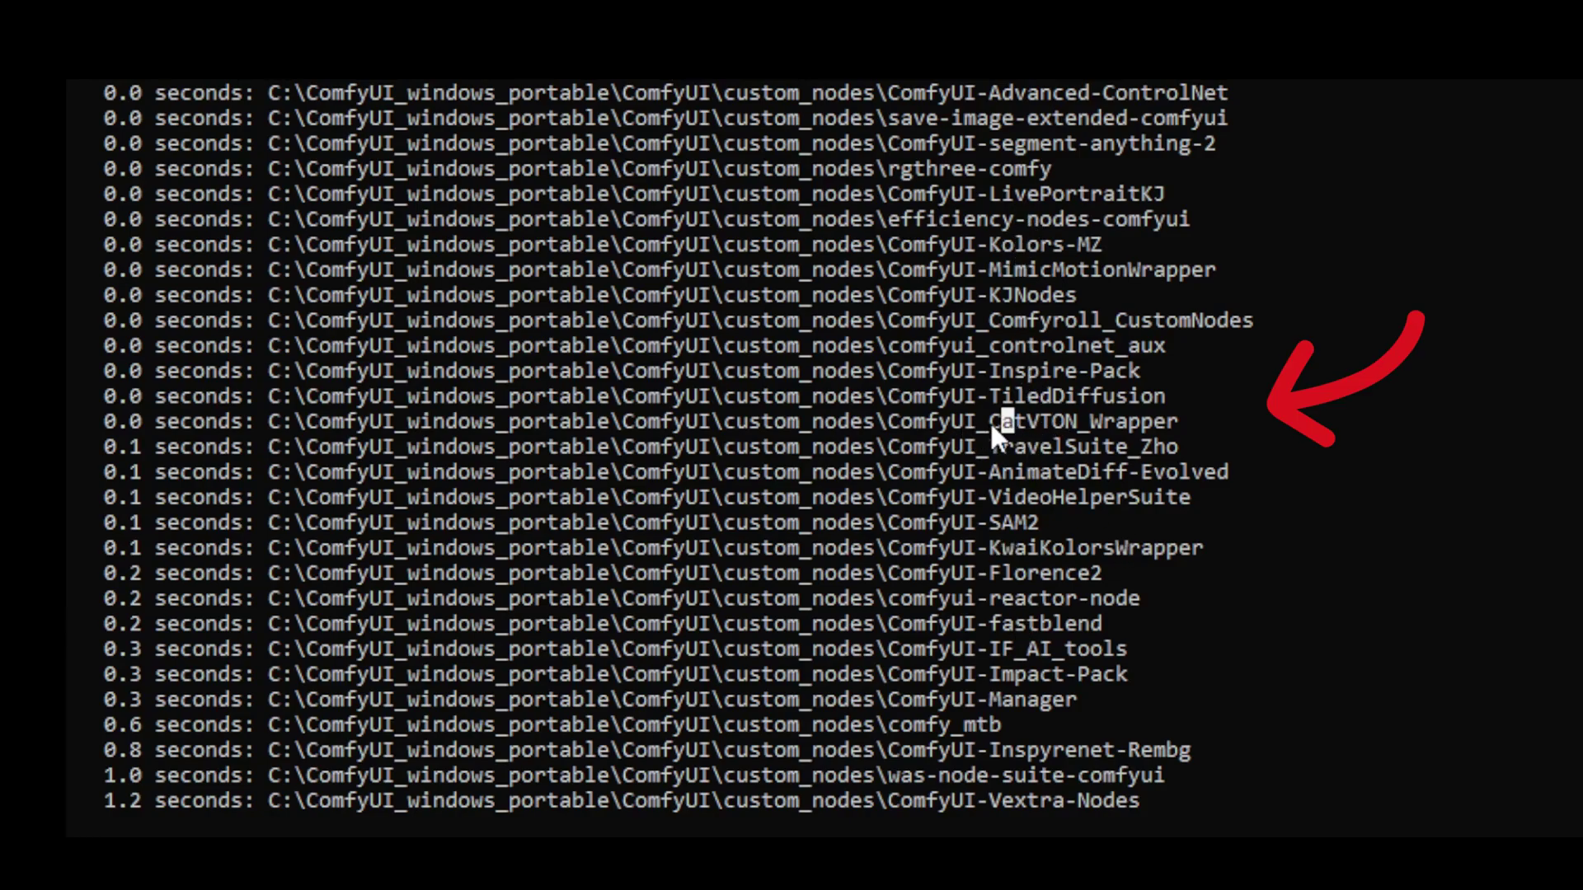
drag(989, 420, 1152, 428)
right_click(929, 437)
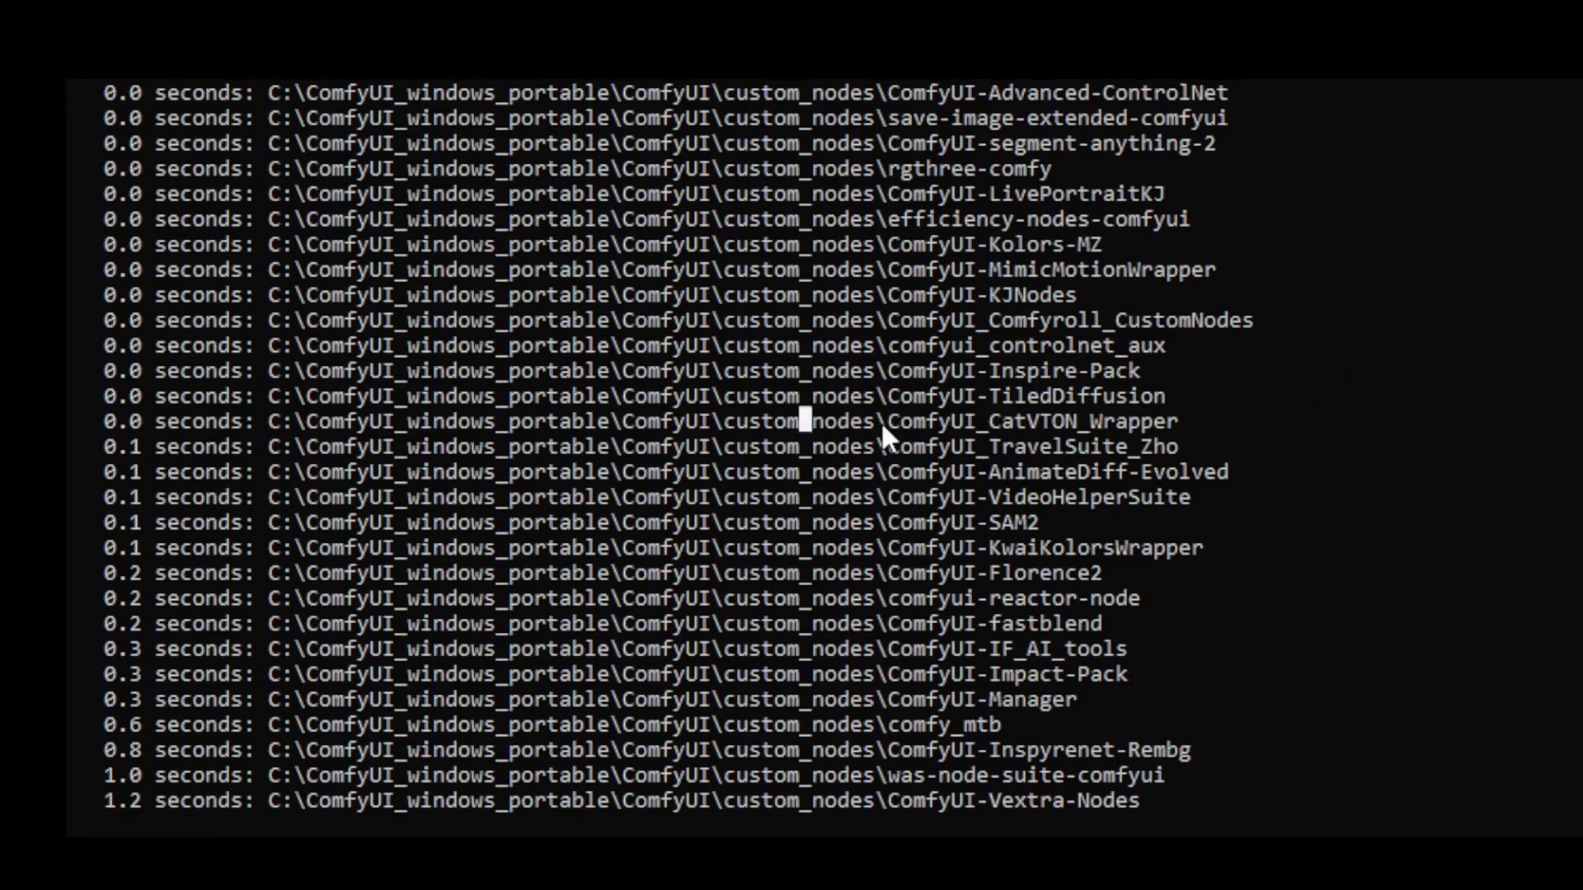
- Place a CatVTON Wrapper node, with mask_grow 25, fp16, 40 steps and cfg 2.5, on the canvas
drag(953, 420, 106, 429)
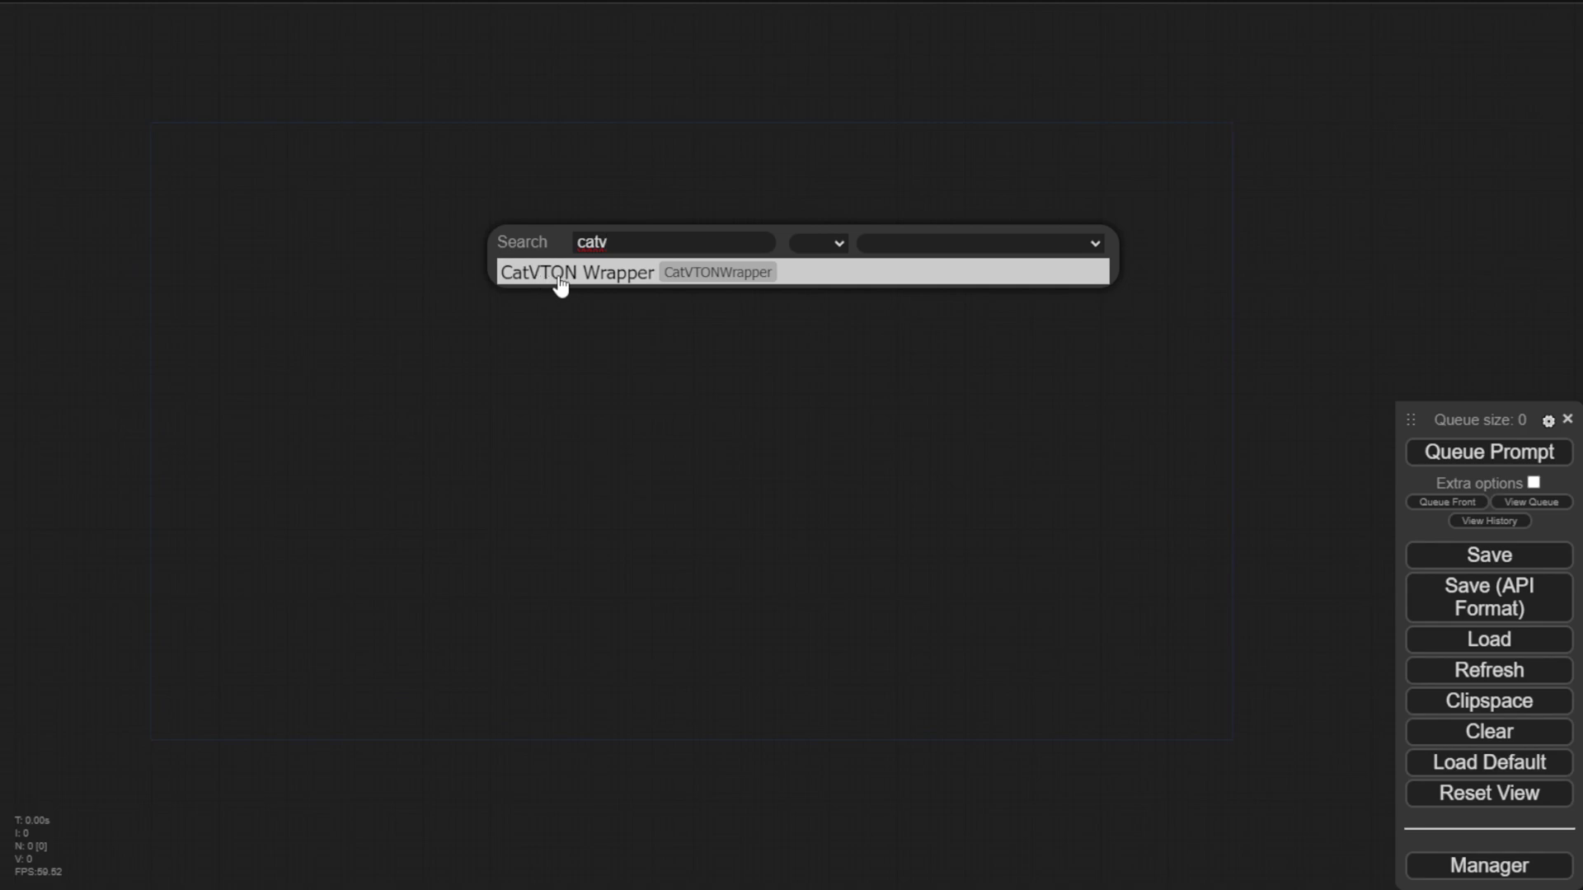
click(557, 277)
scroll(592, 266, up, 10)
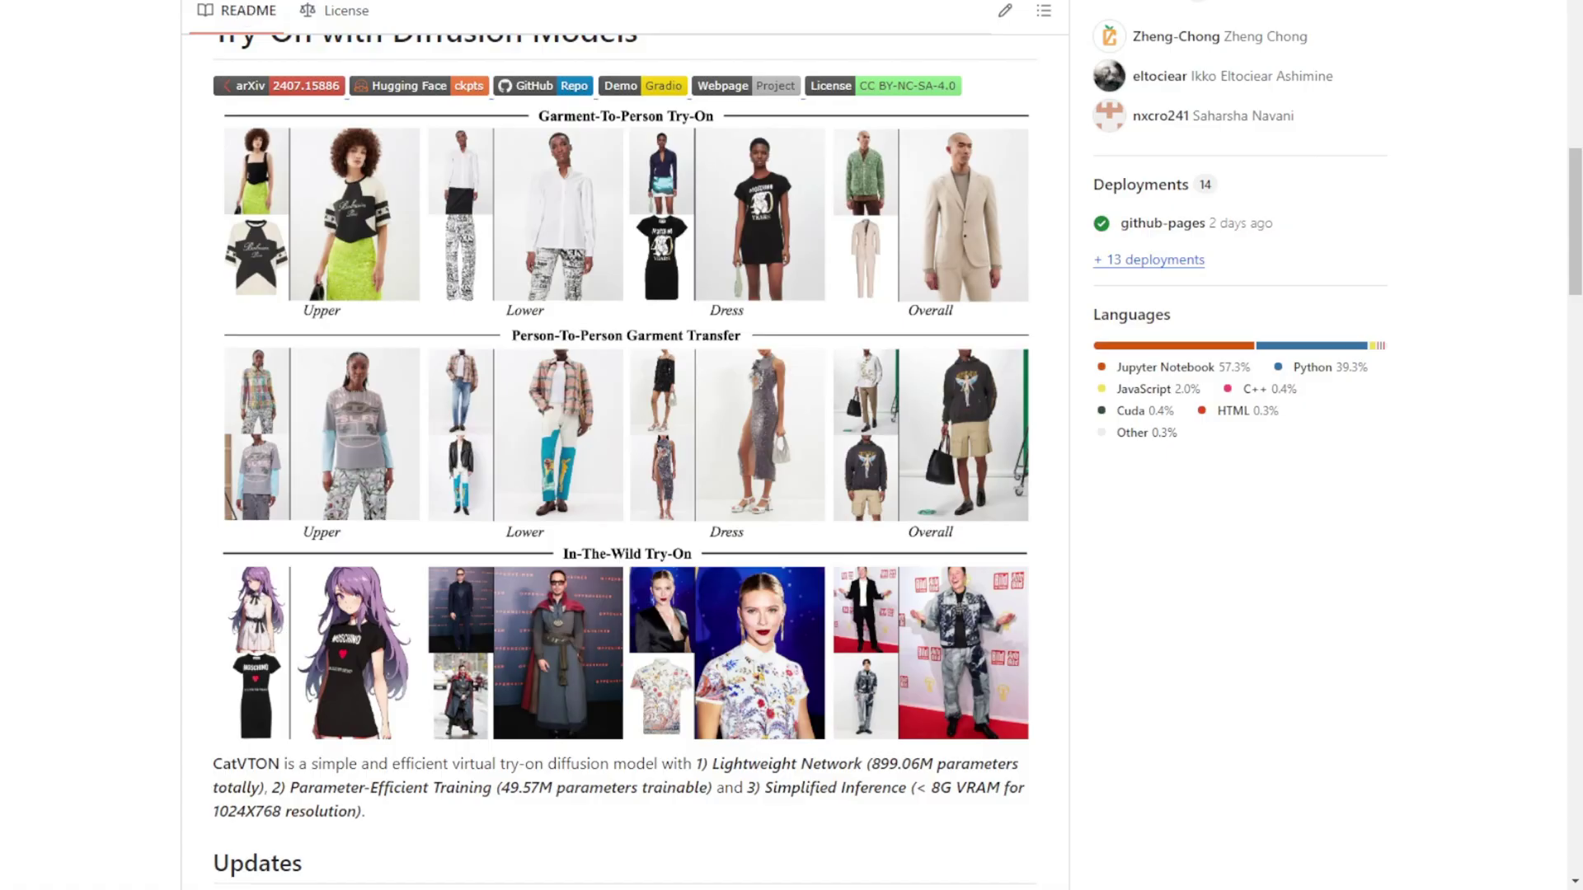
- Highlight the README's Download Models instructions, then scroll on to the Node Options preview
scroll(478, 350, down, 10)
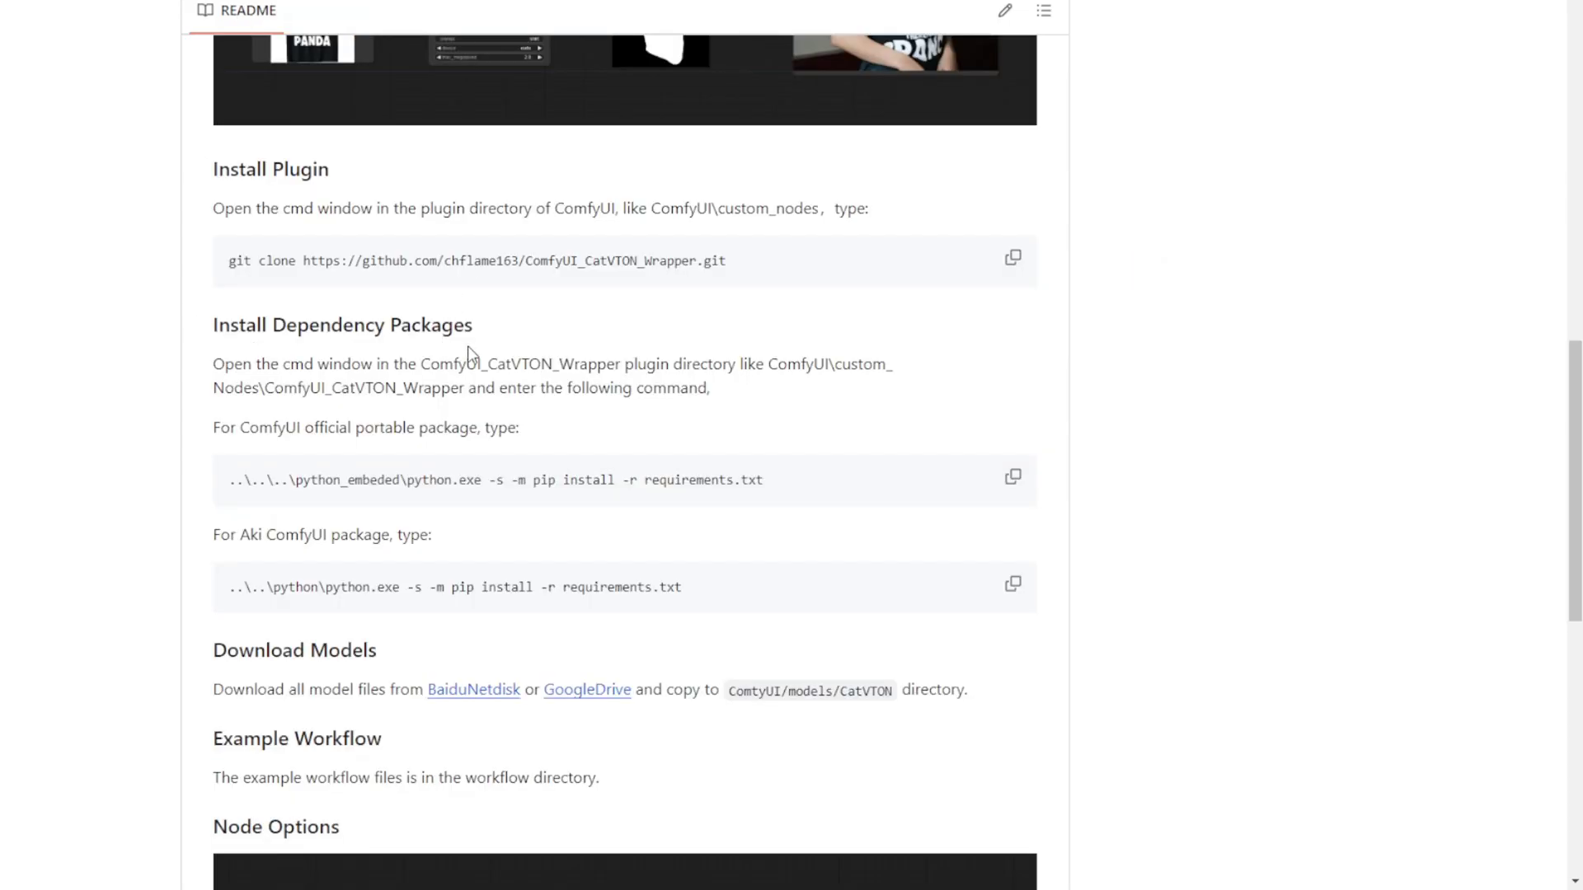
scroll(527, 556, down, 4)
scroll(281, 342, up, 1)
drag(212, 451, 375, 493)
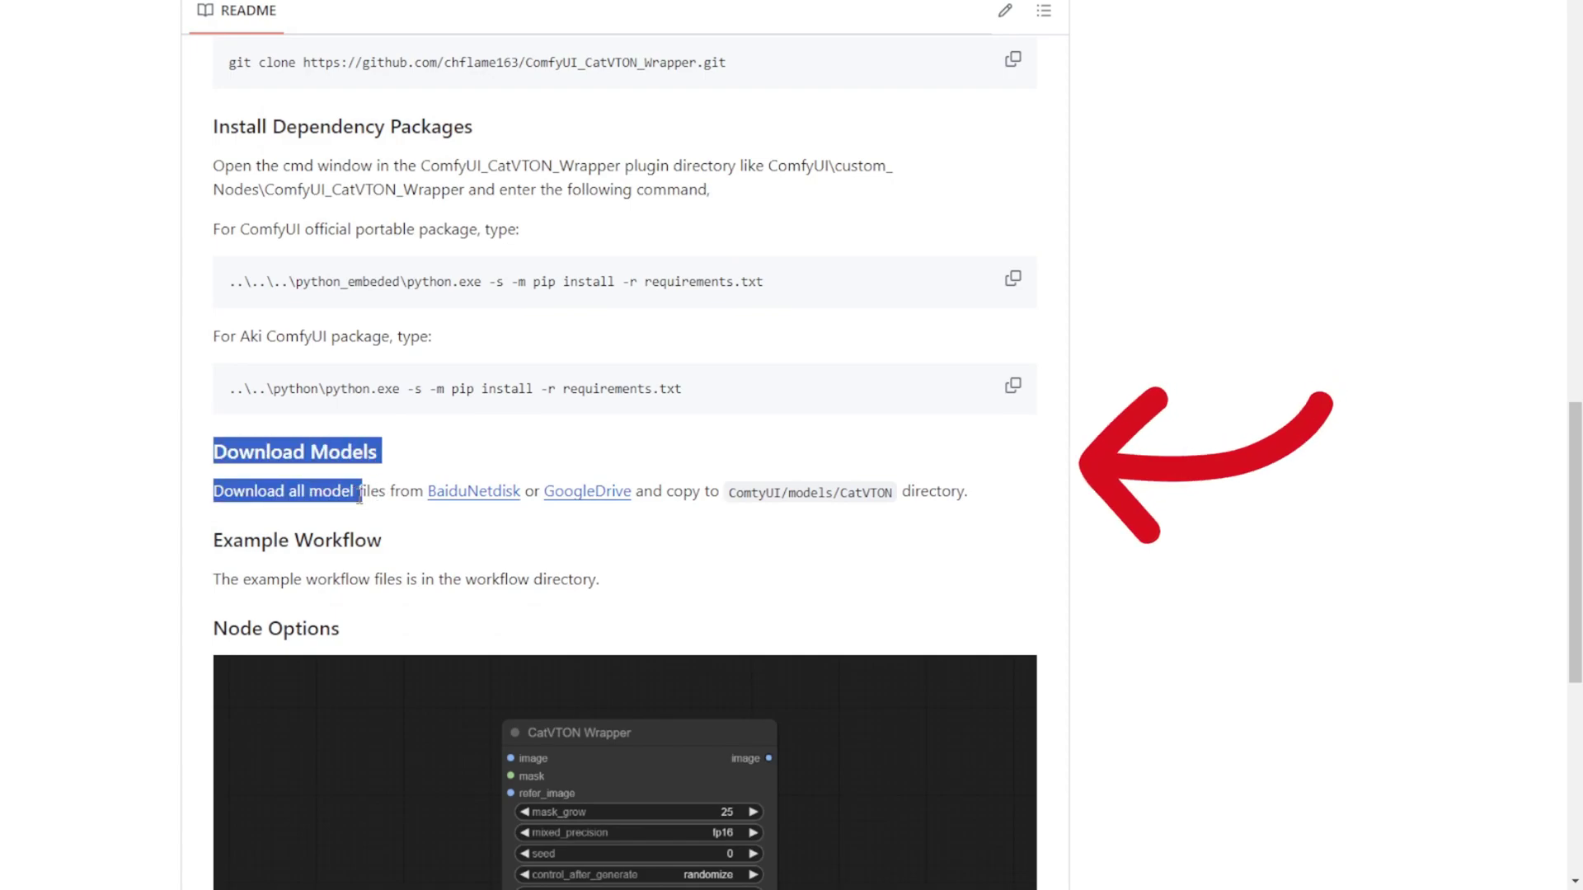
click(321, 513)
scroll(540, 535, down, 1)
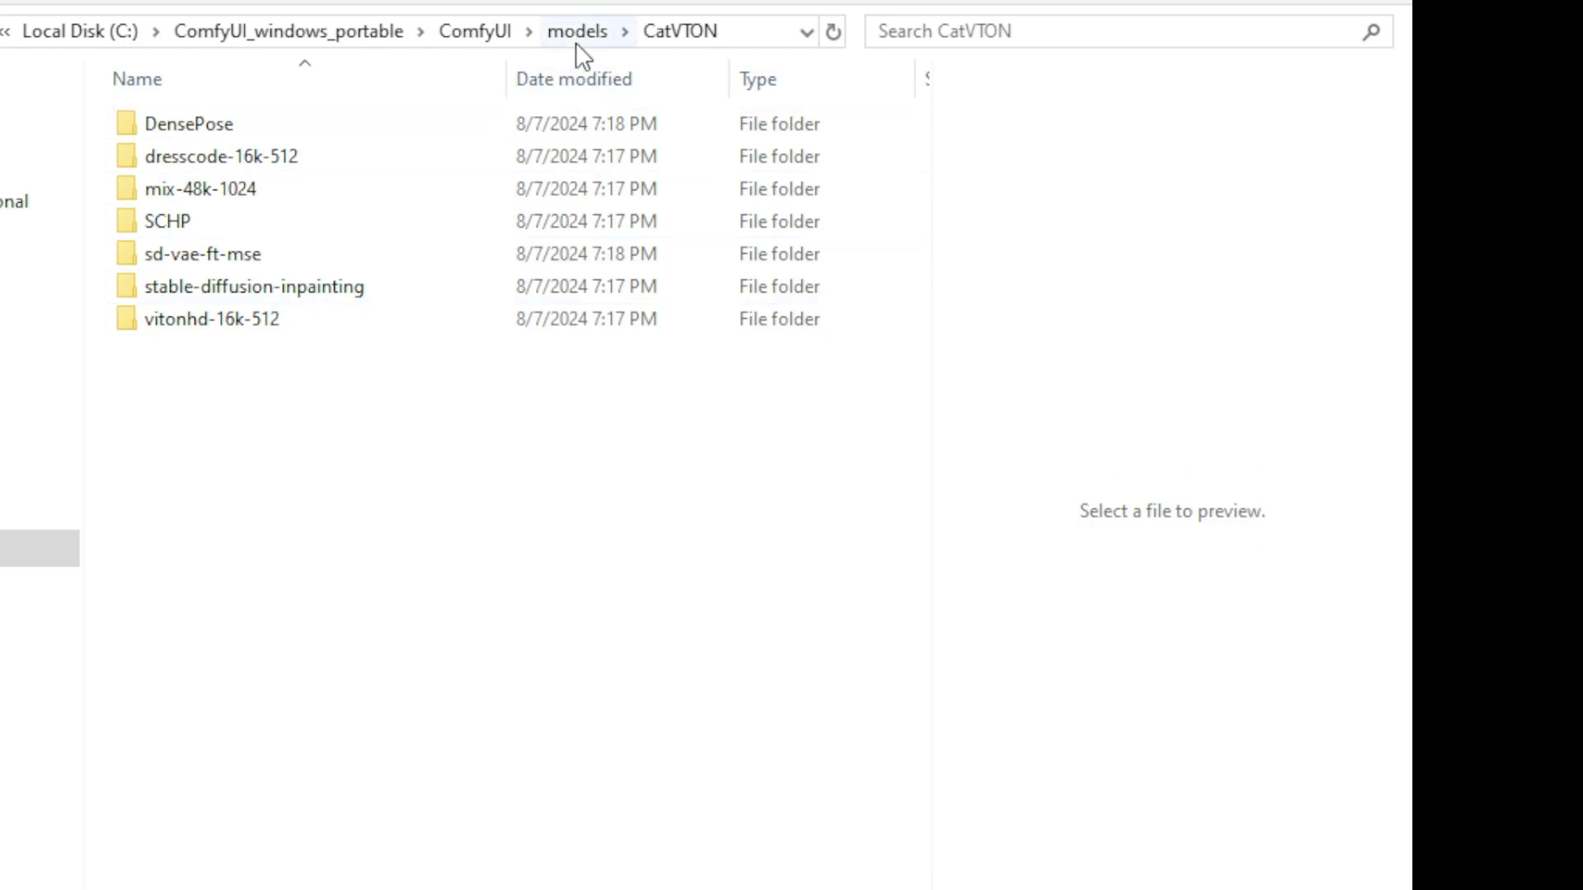
- Go to ComfyUI\models\CatVTON, holding the DensePose, SCHP and vitonhd-16k-512 model folders
click(672, 33)
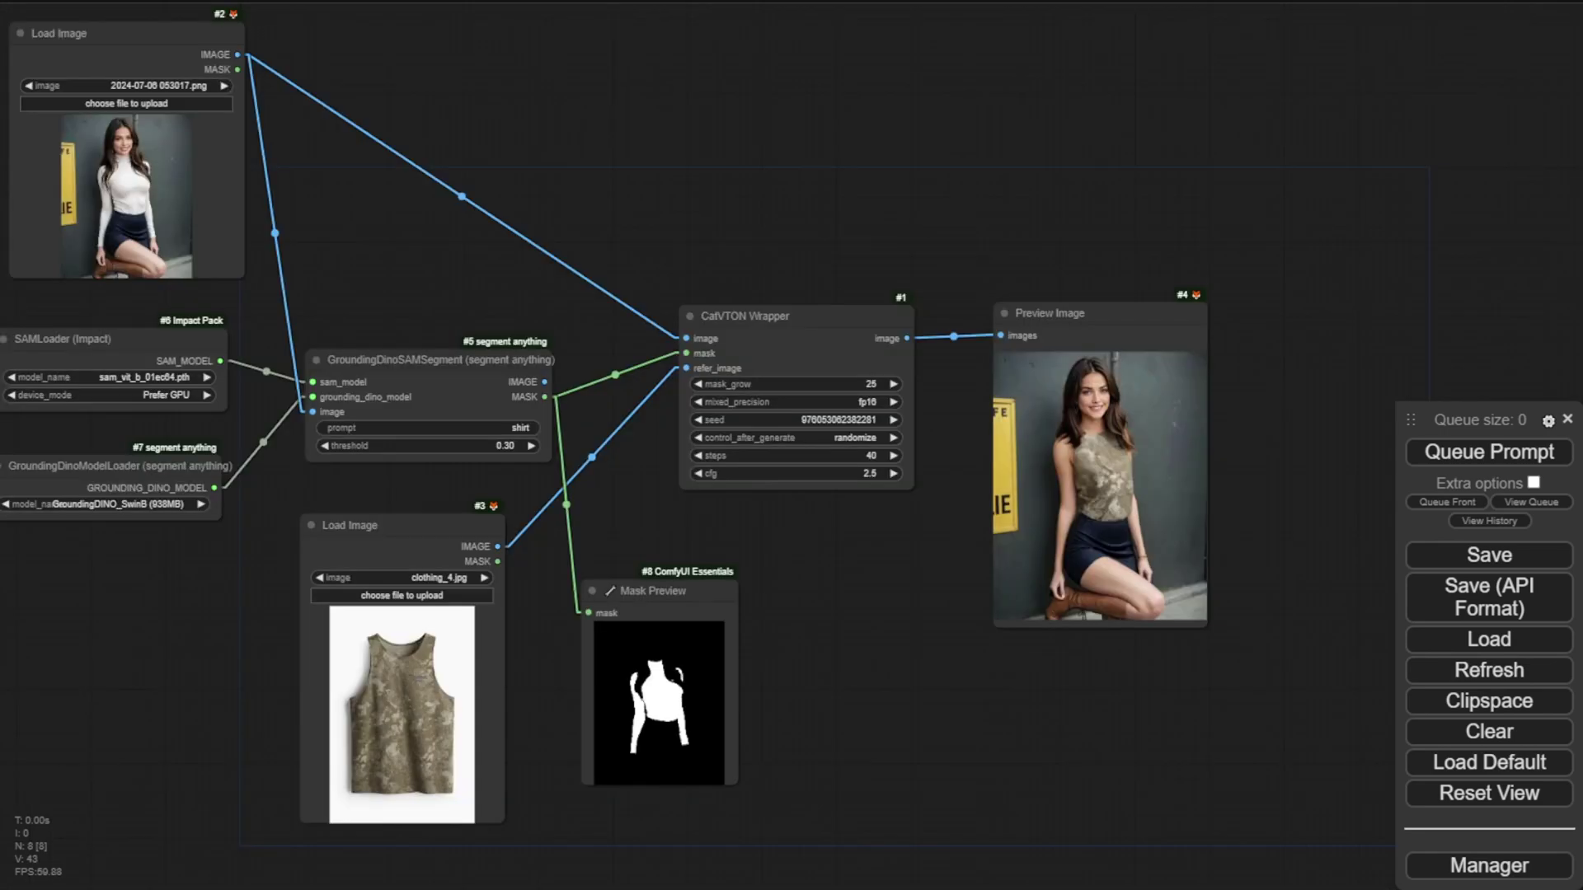
- Pan and zoom the canvas to centre the CatVTON Wrapper node
drag(203, 590, 427, 591)
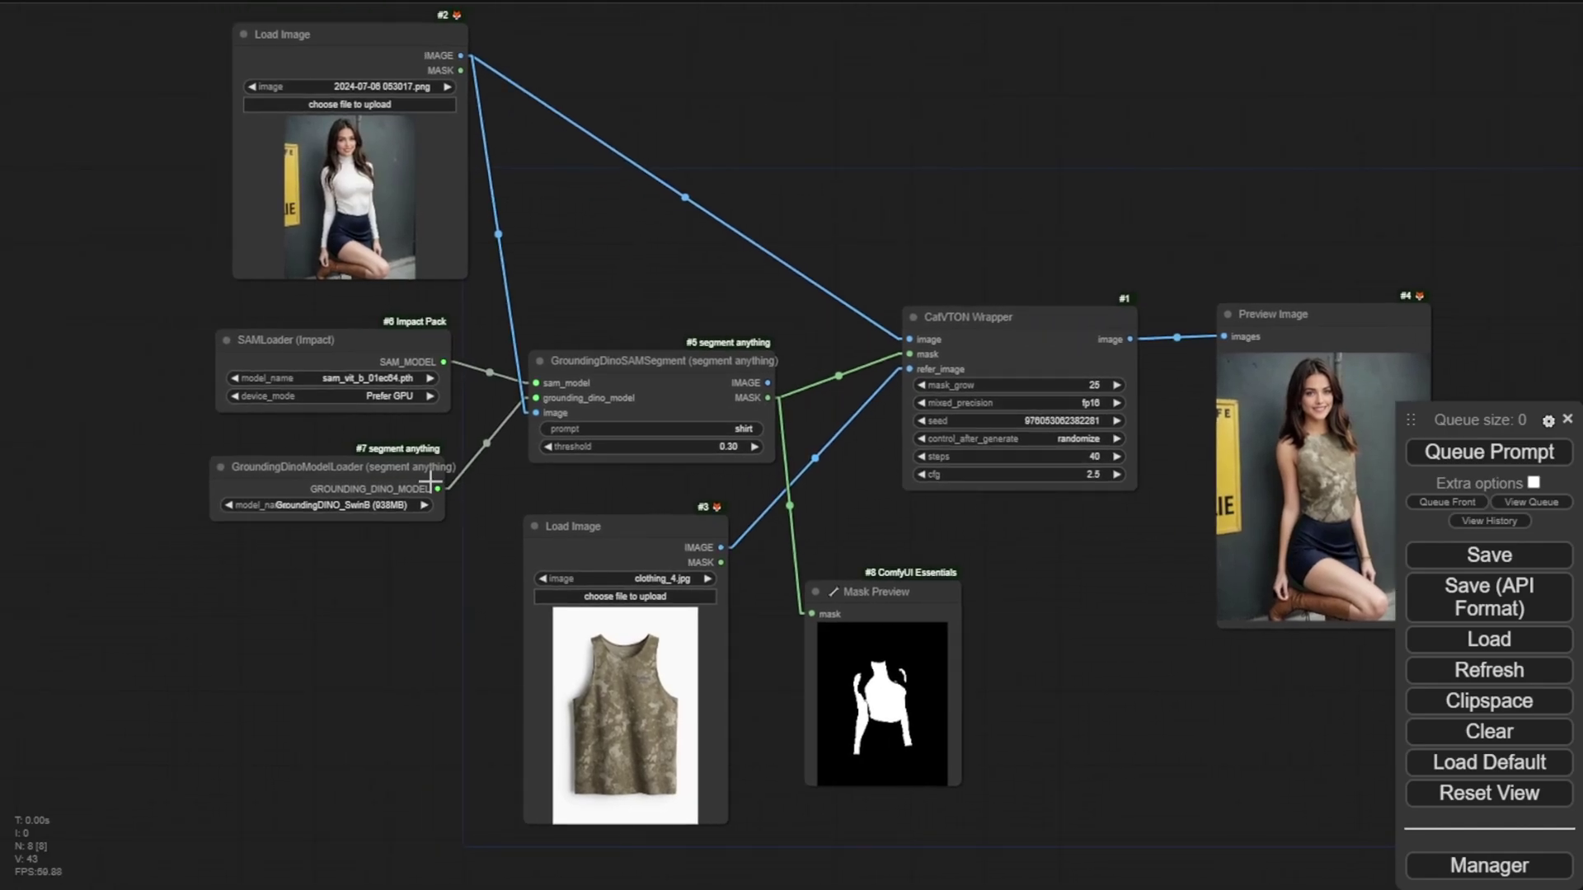
scroll(937, 379, up, 6)
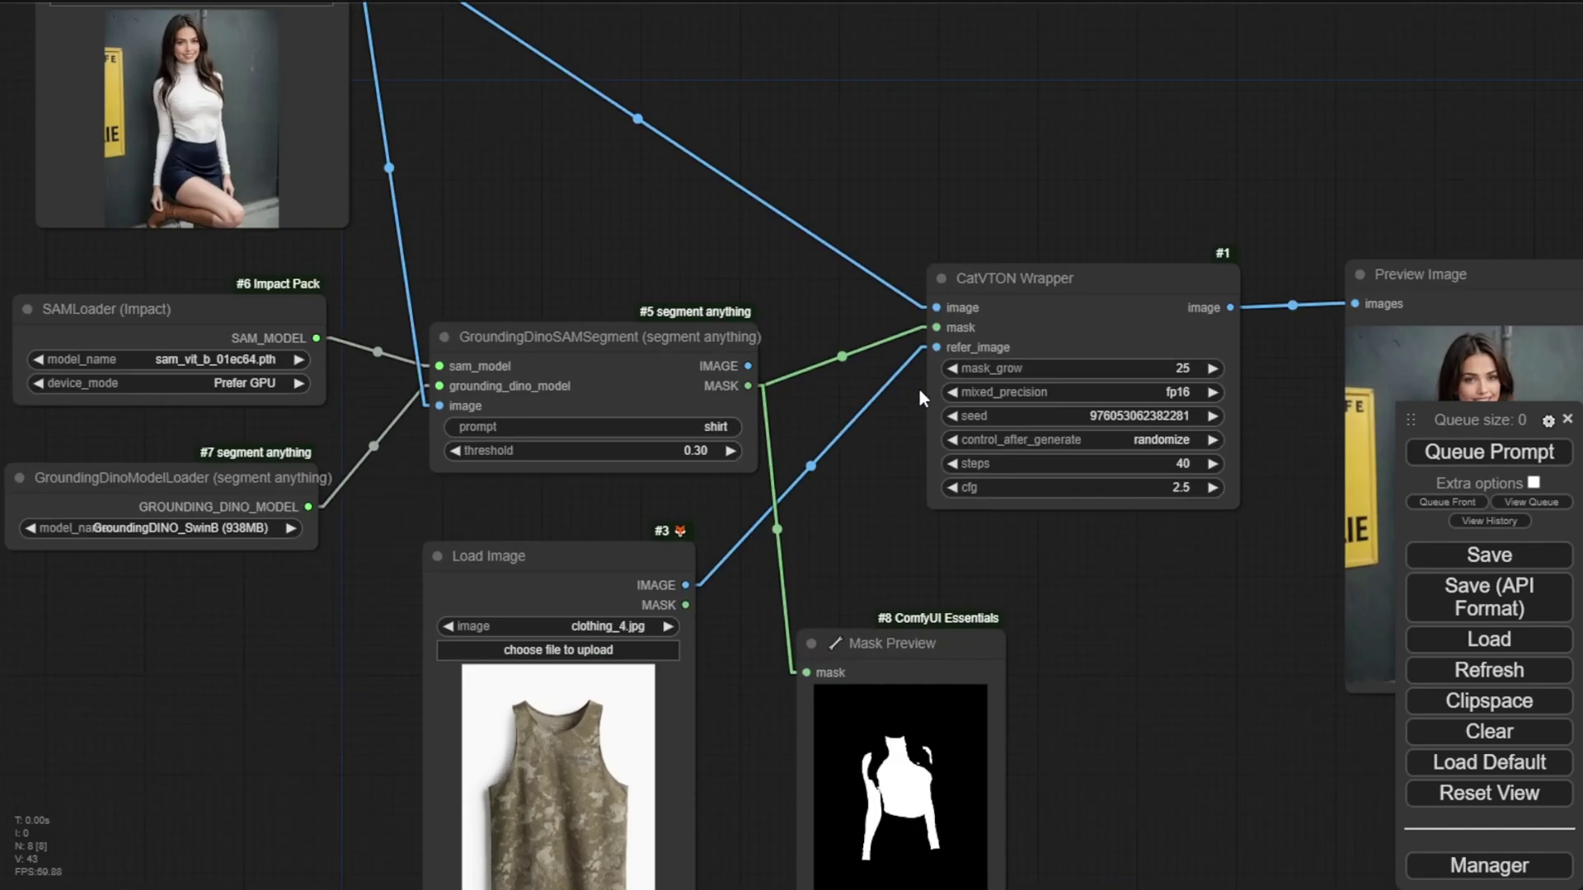
drag(1140, 170, 674, 270)
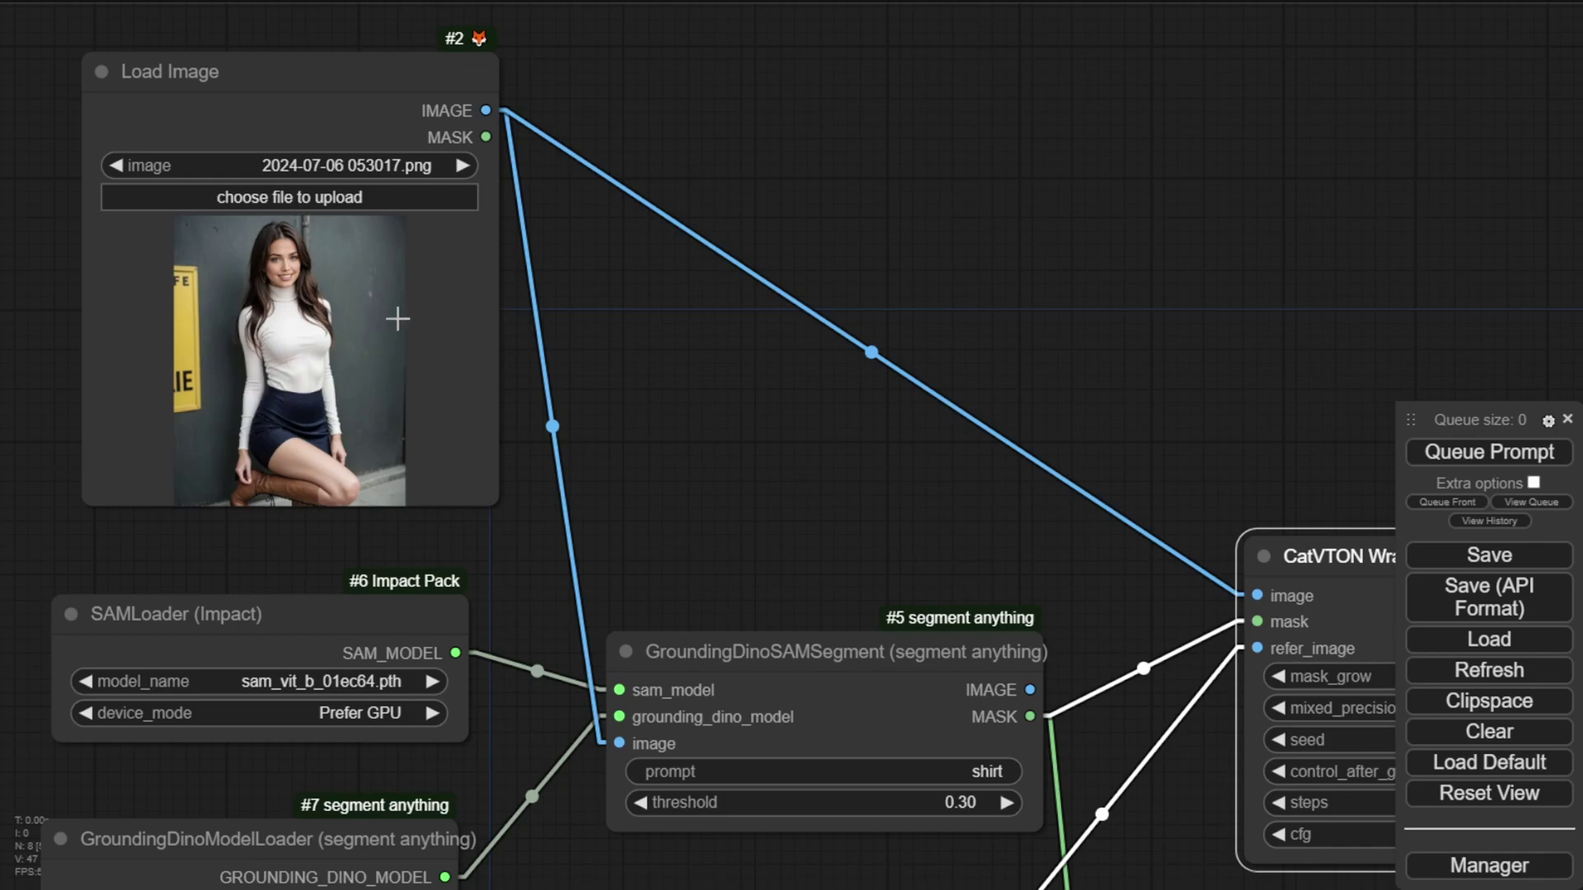
drag(1241, 584, 837, 456)
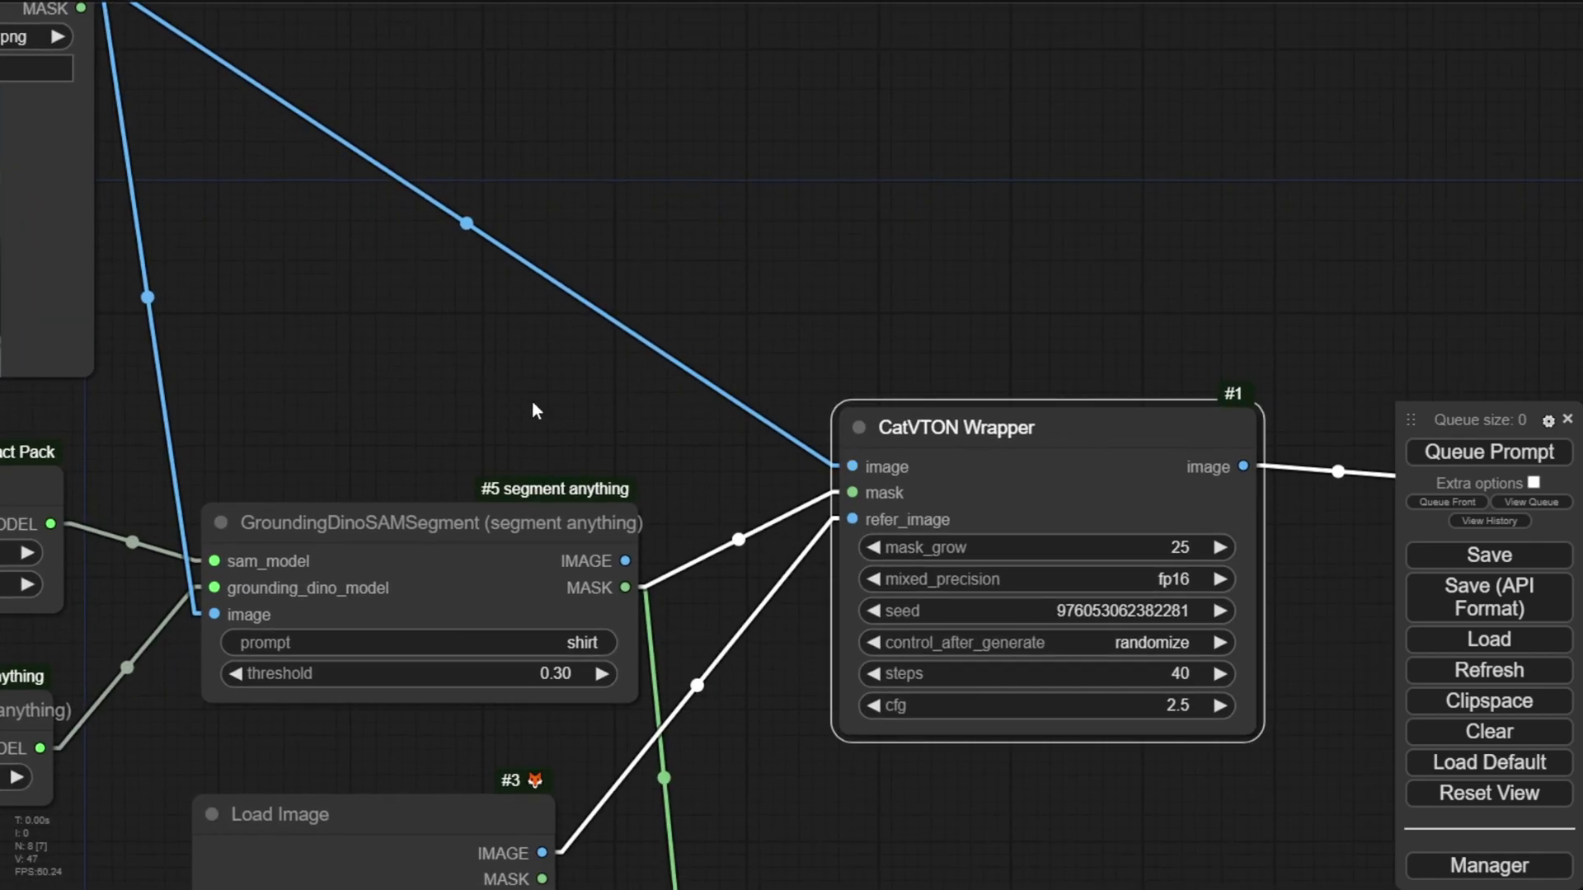
- Pan over to inspect the garment image and mask preview nodes
drag(656, 439, 510, 234)
scroll(726, 305, up, 3)
drag(559, 591, 699, 308)
scroll(876, 281, down, 3)
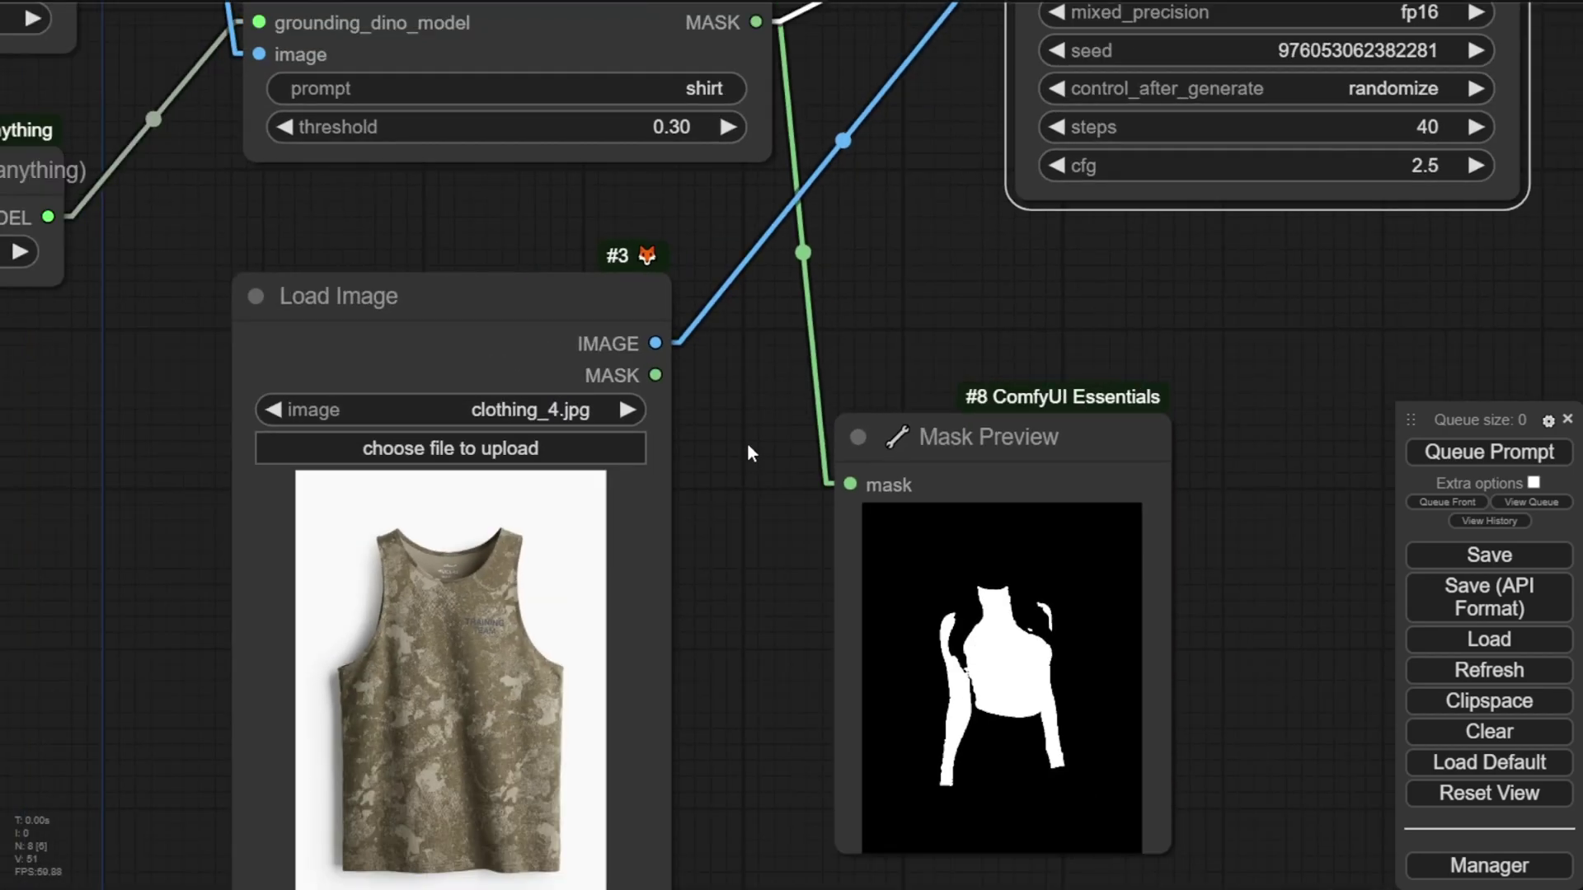
drag(747, 451, 759, 357)
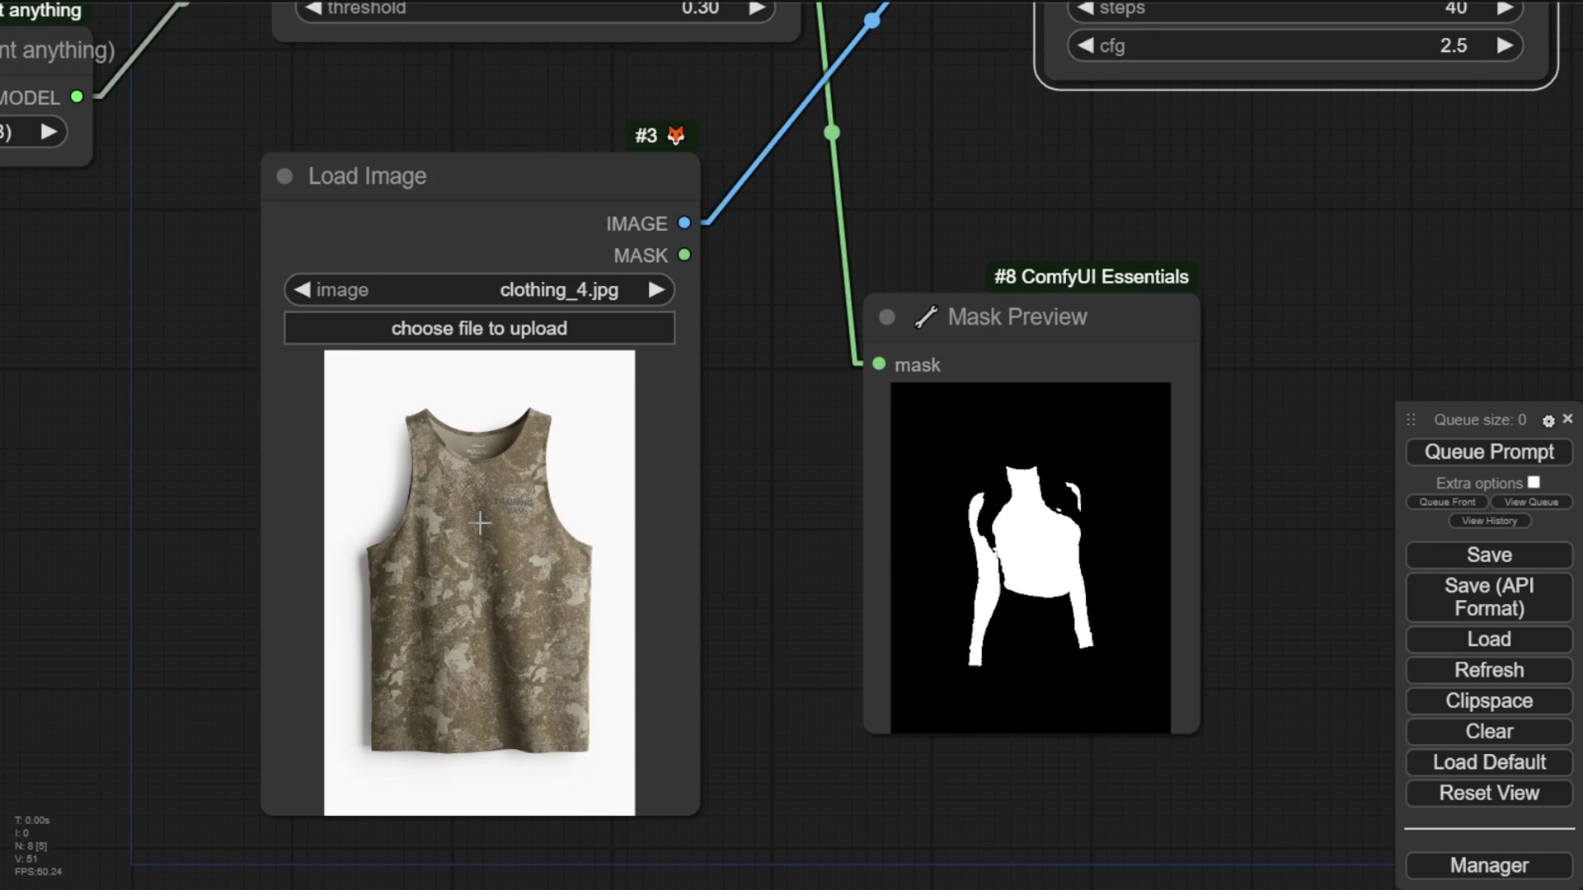
scroll(511, 627, up, 2)
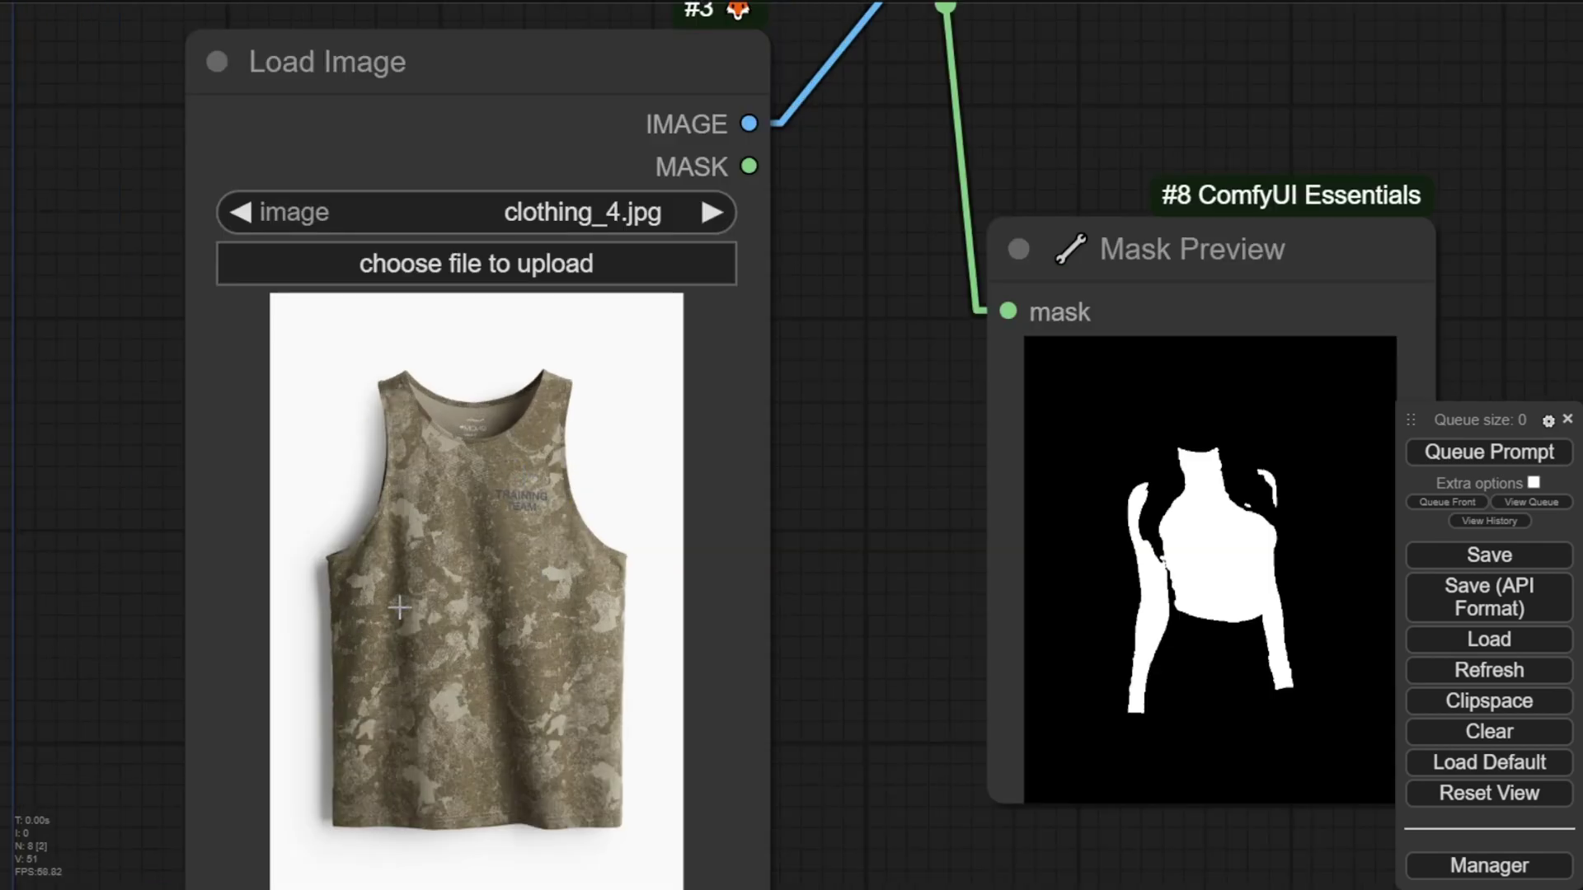
scroll(511, 627, down, 4)
- Frame the CatVTON Wrapper alongside its try-on result in Preview Image
drag(767, 663, 186, 536)
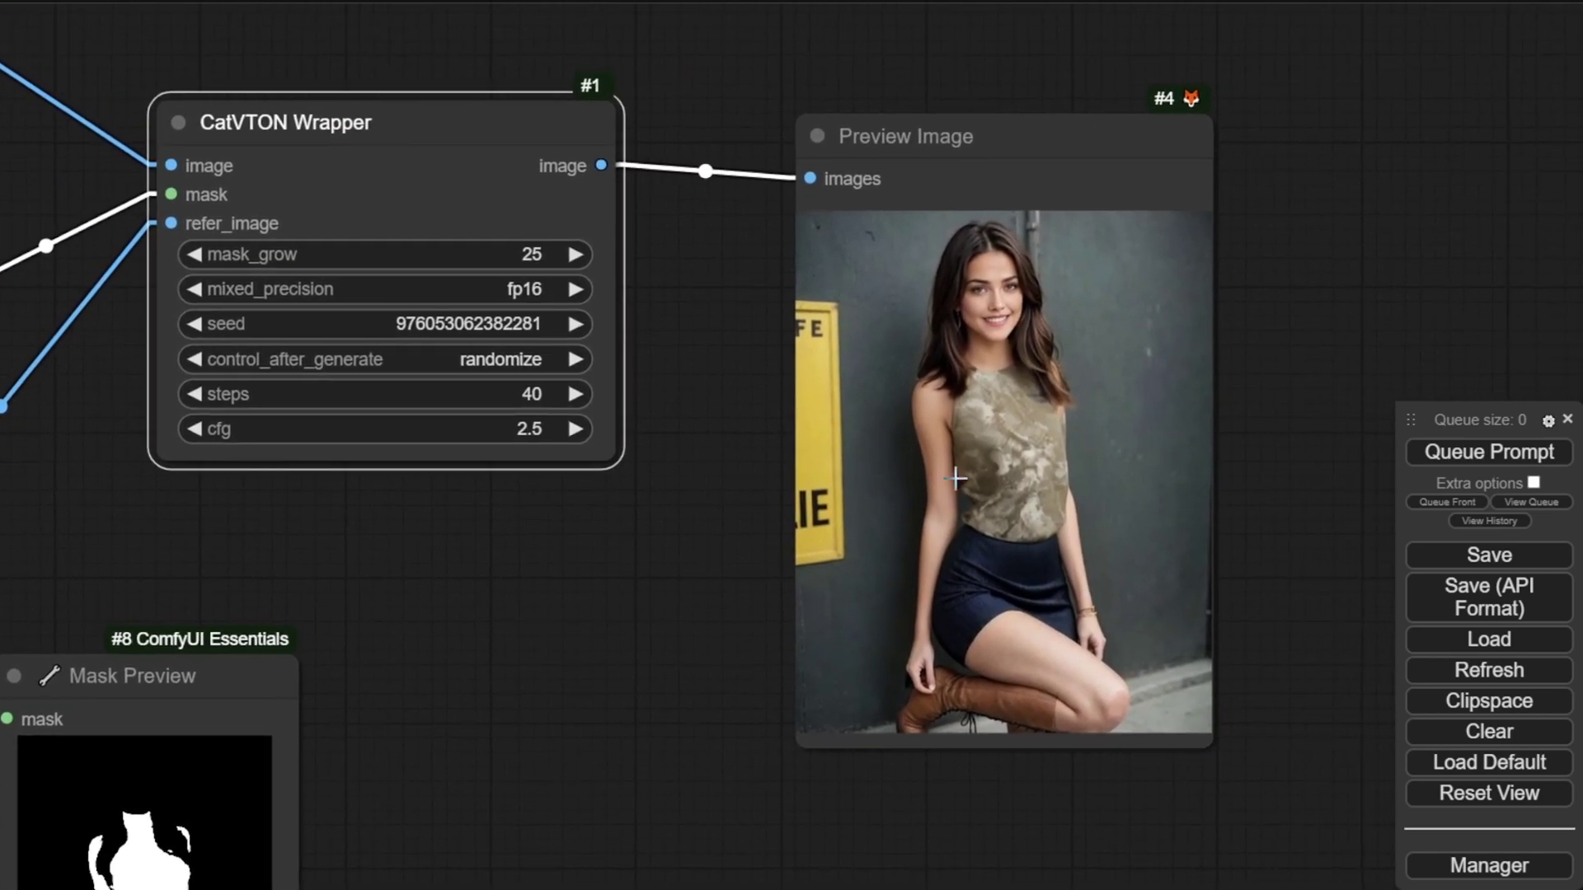
scroll(989, 467, up, 5)
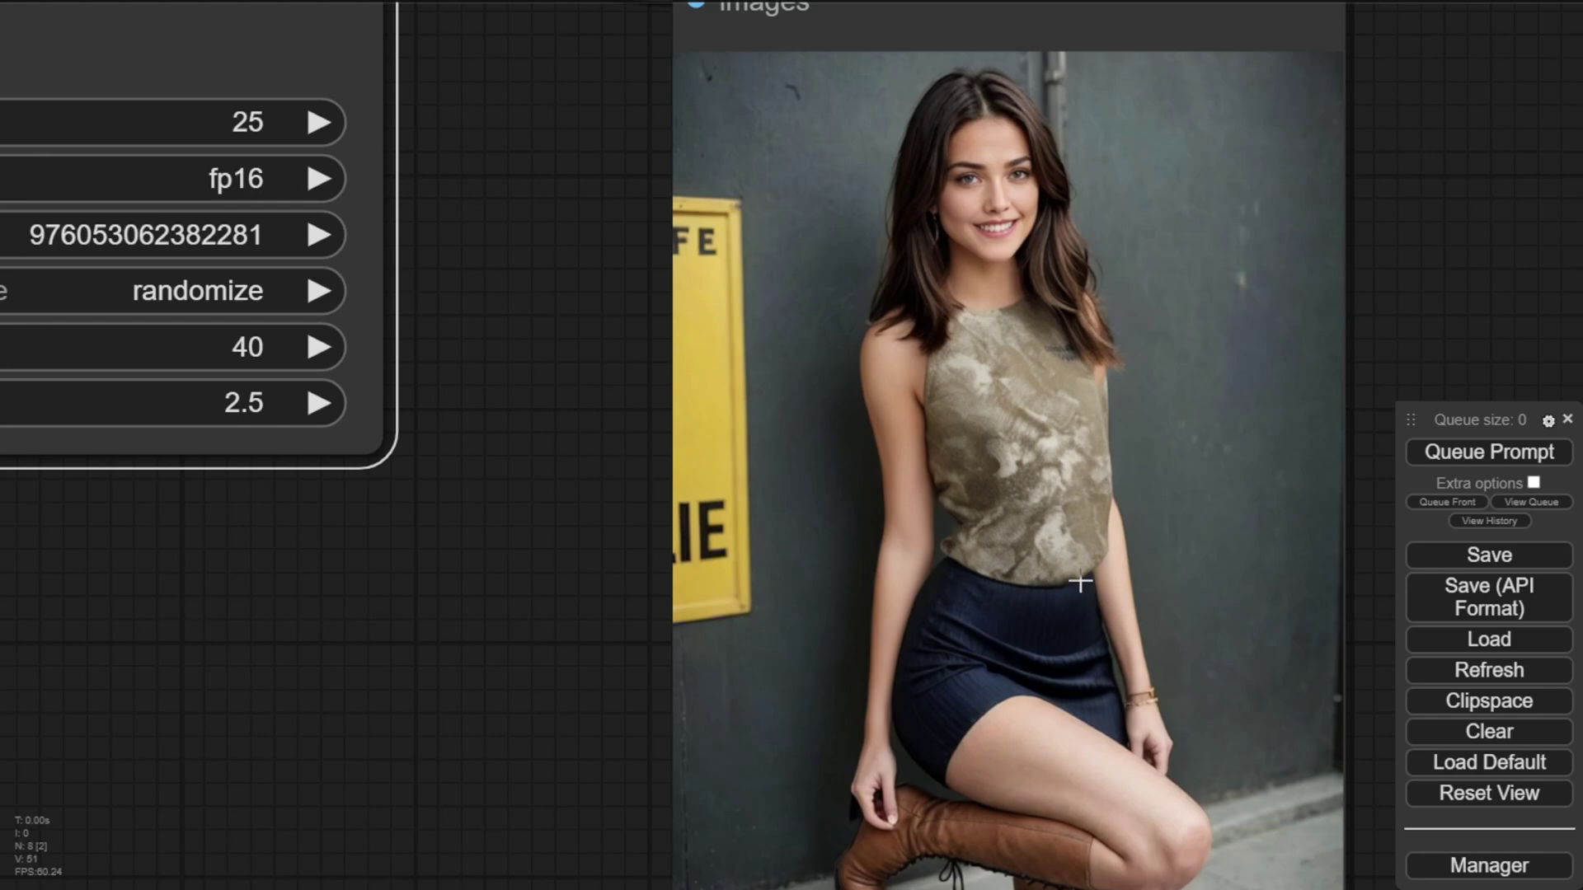
scroll(1031, 356, up, 6)
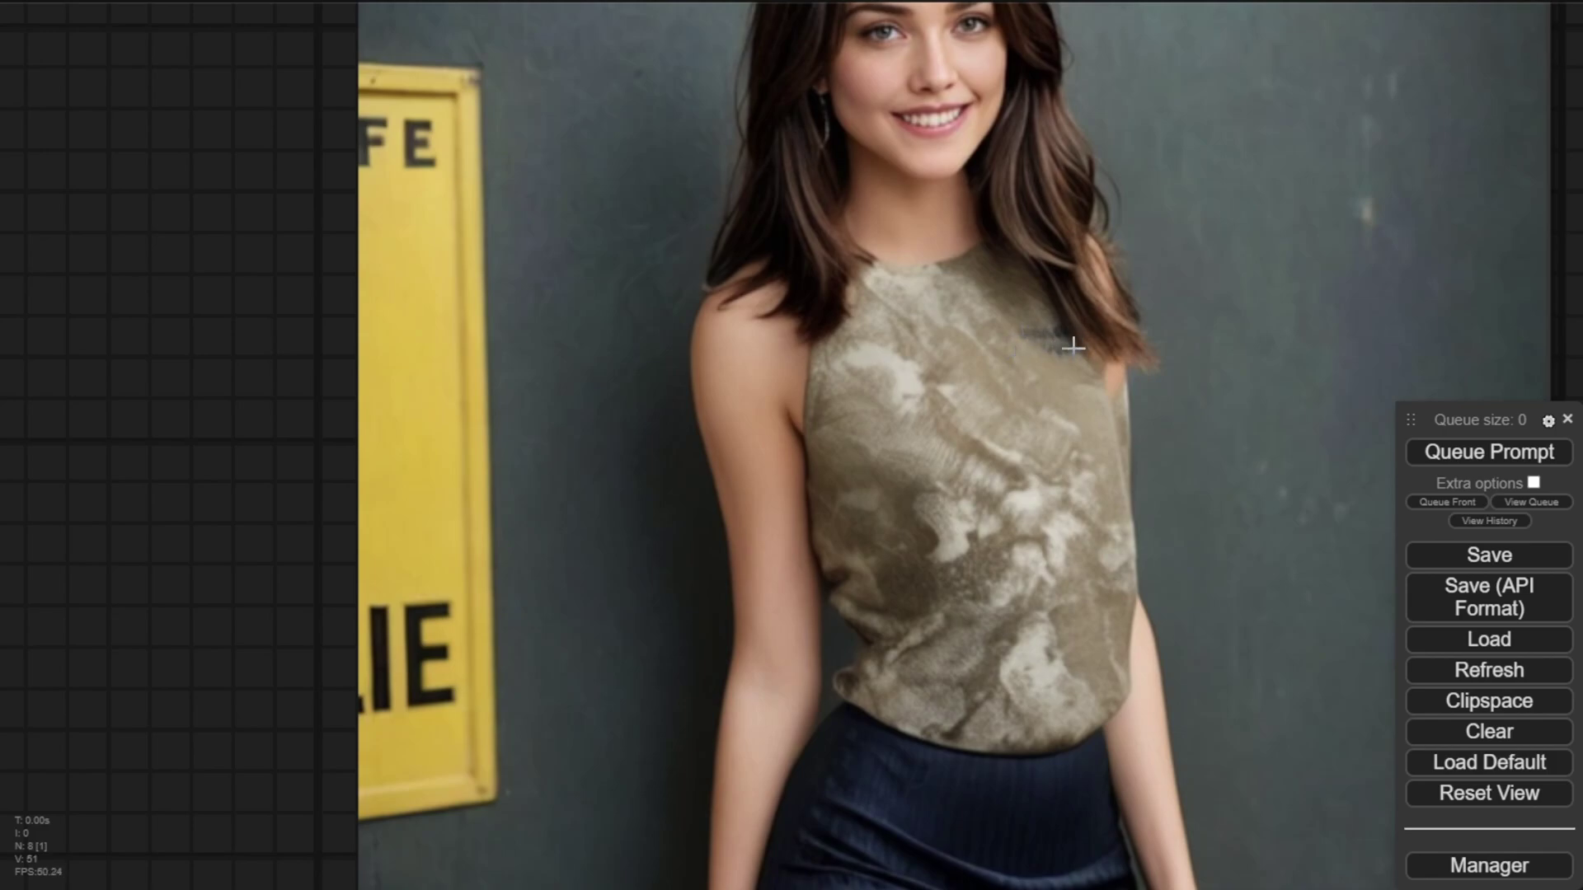
scroll(1028, 383, down, 5)
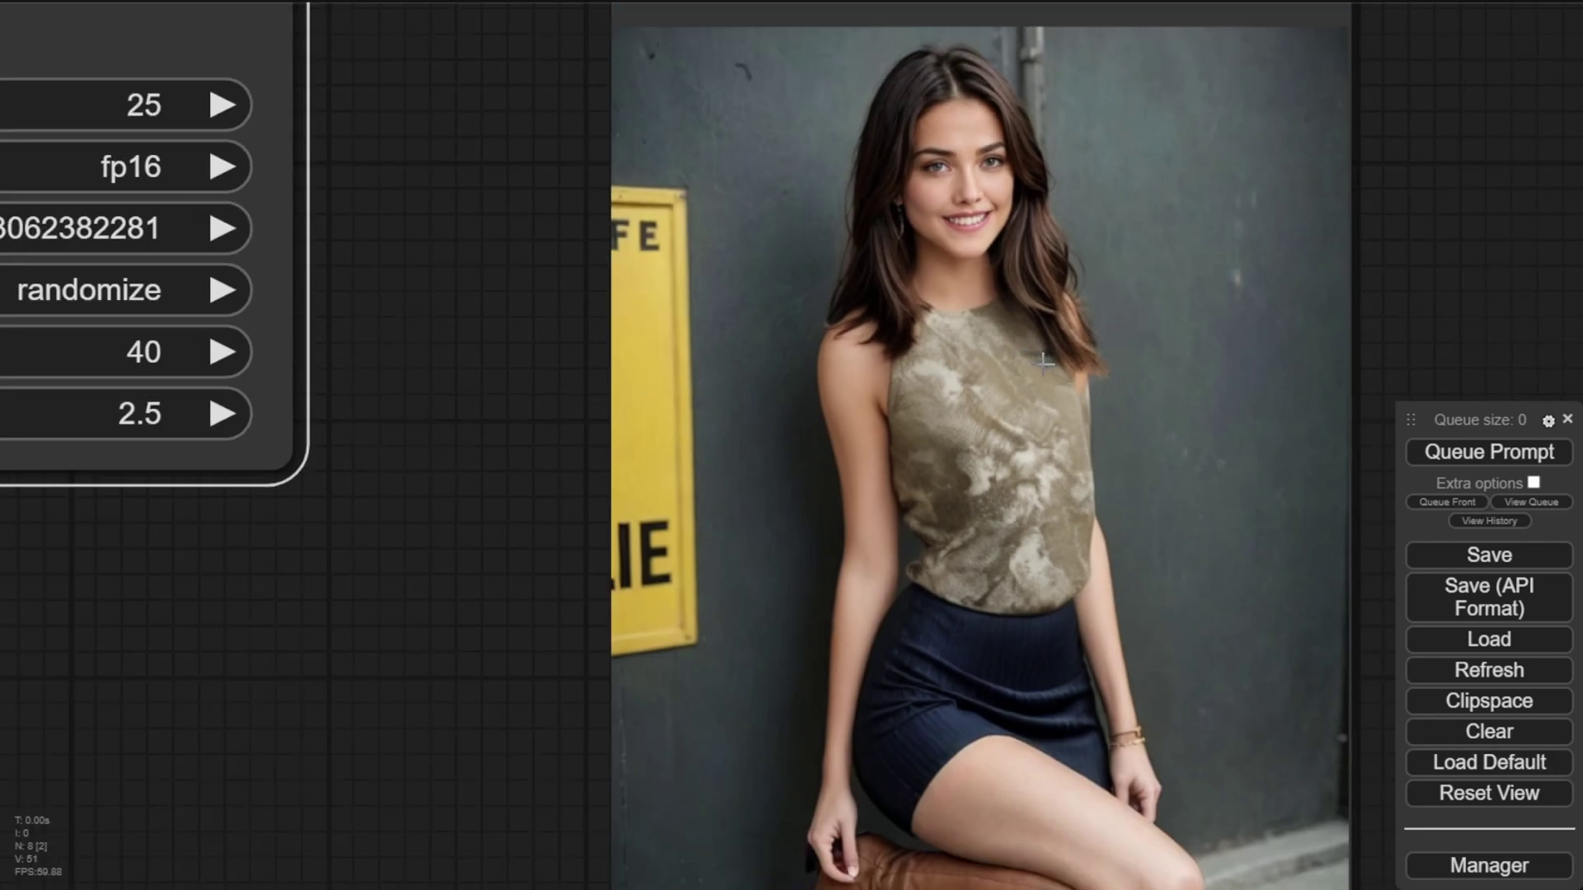
scroll(706, 665, down, 3)
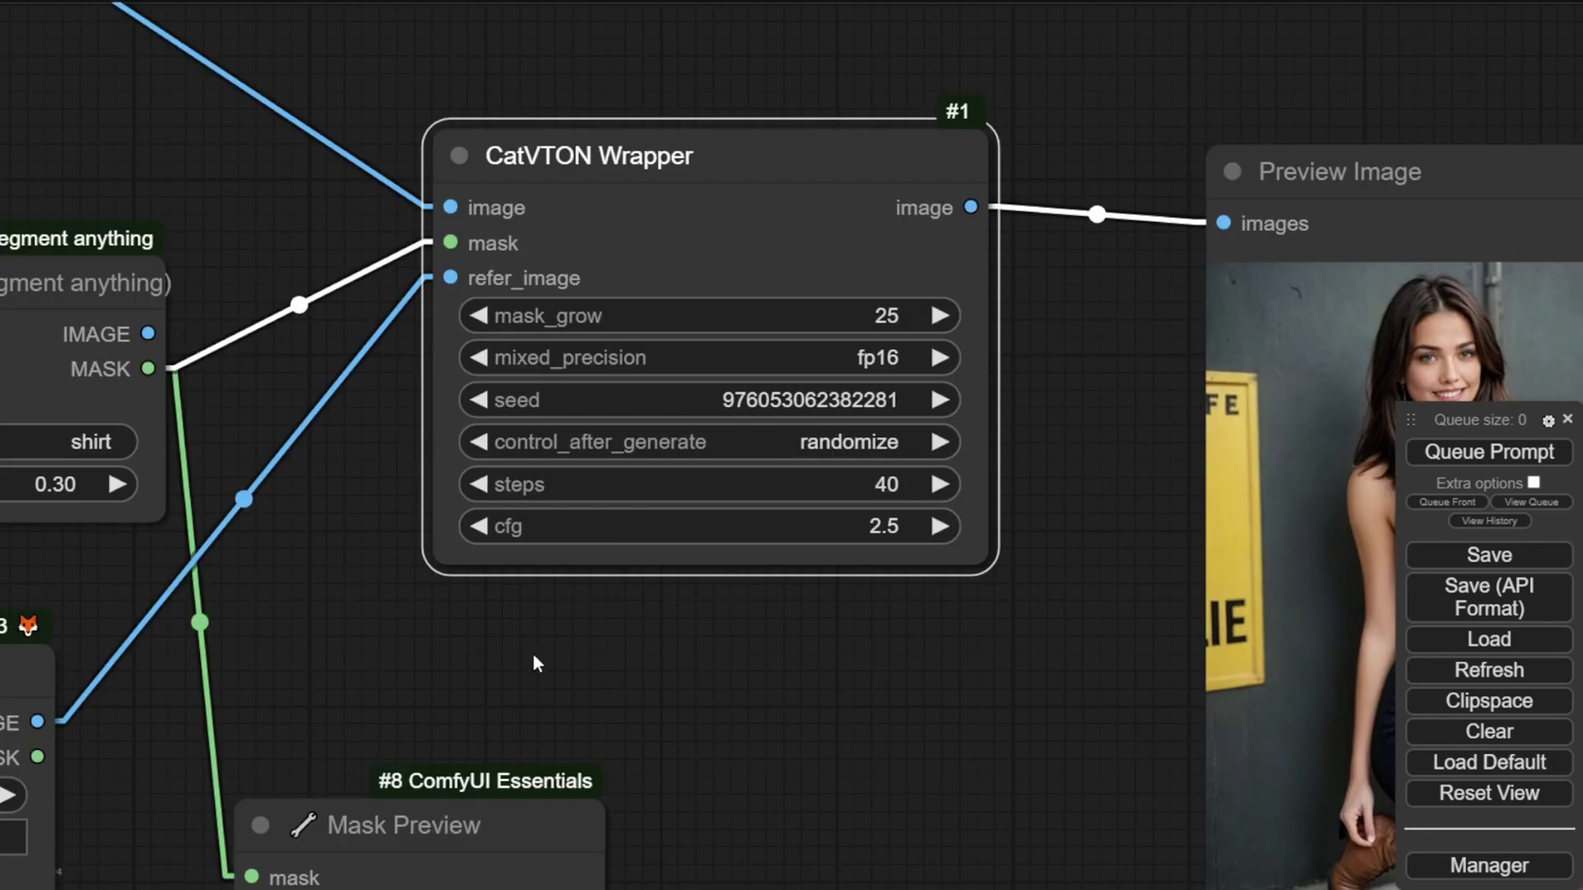
- Shift GroundingDinoSAMSegment slightly left and place GroundingDinoModelLoader below SAMLoader
drag(520, 646, 1062, 658)
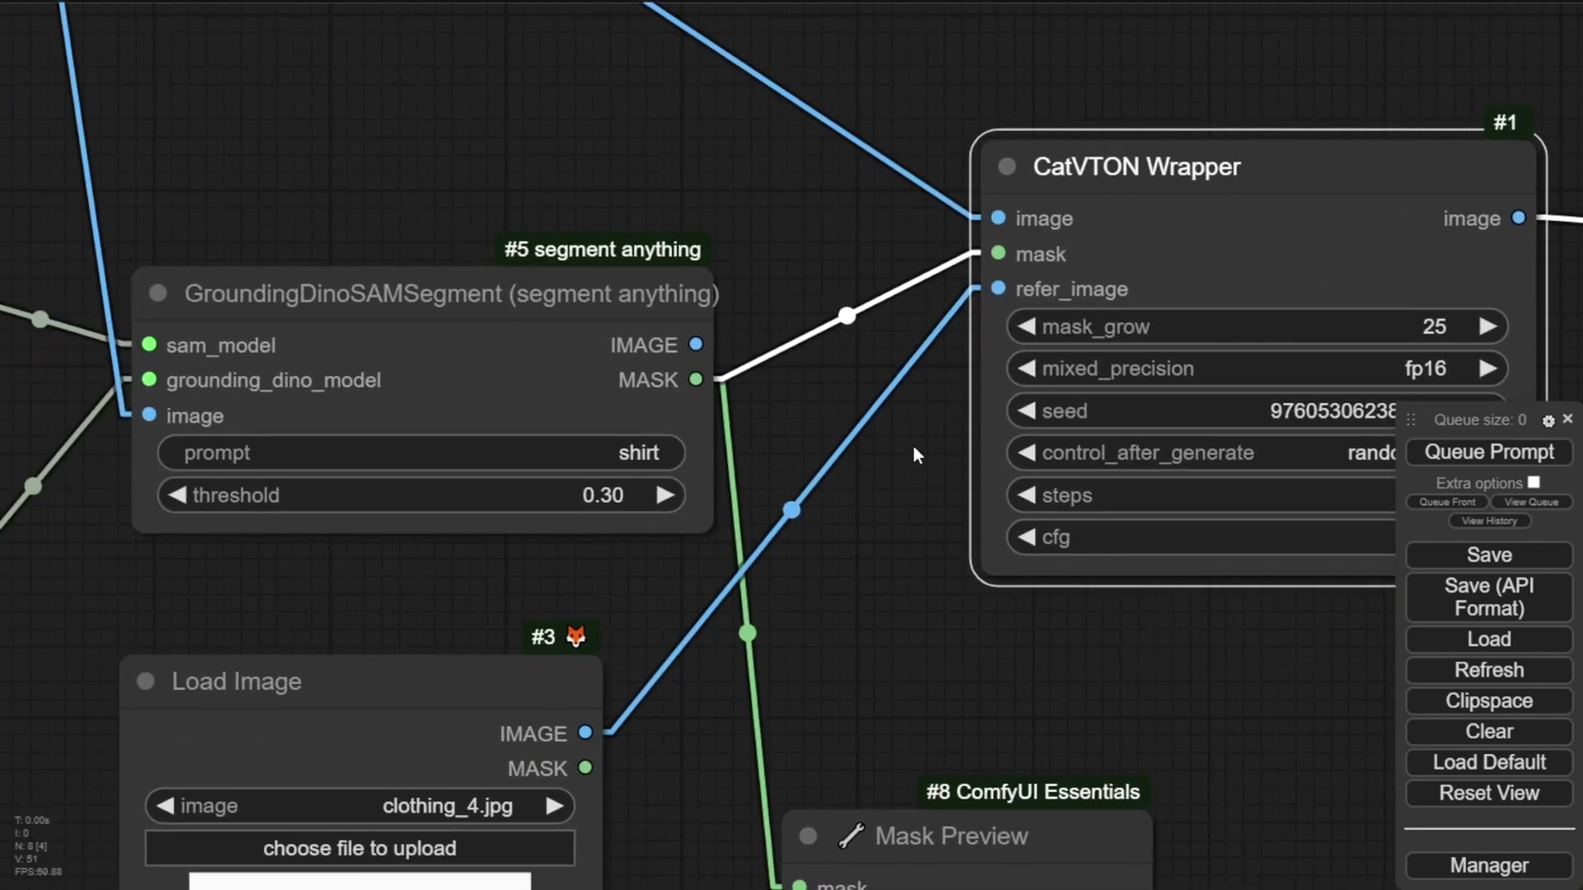
drag(912, 444, 853, 539)
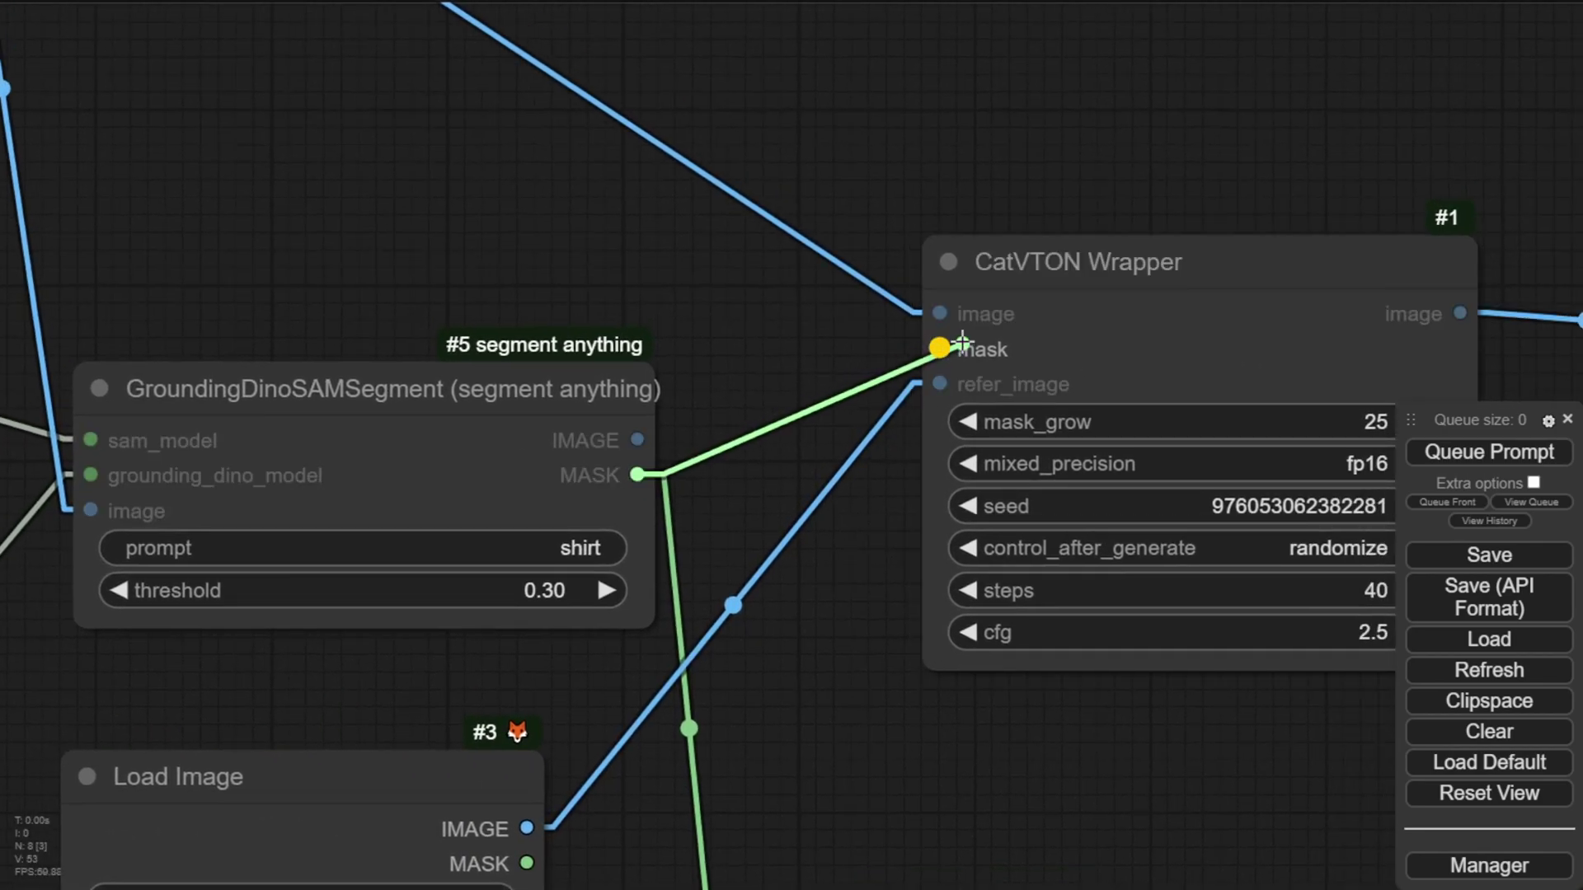
drag(779, 323, 1032, 223)
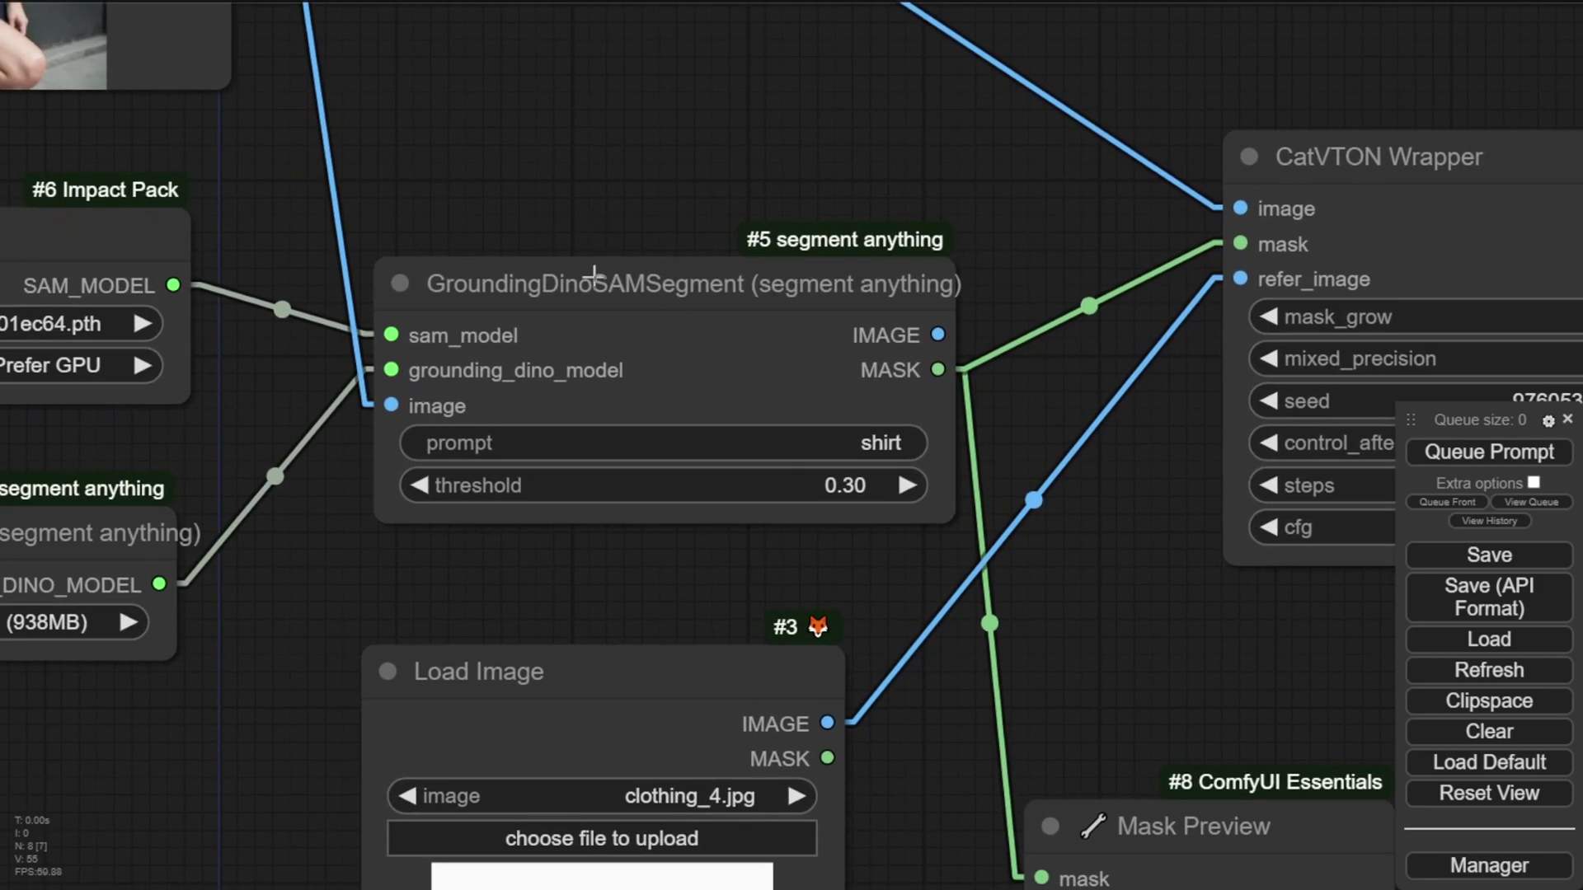
drag(646, 283, 580, 290)
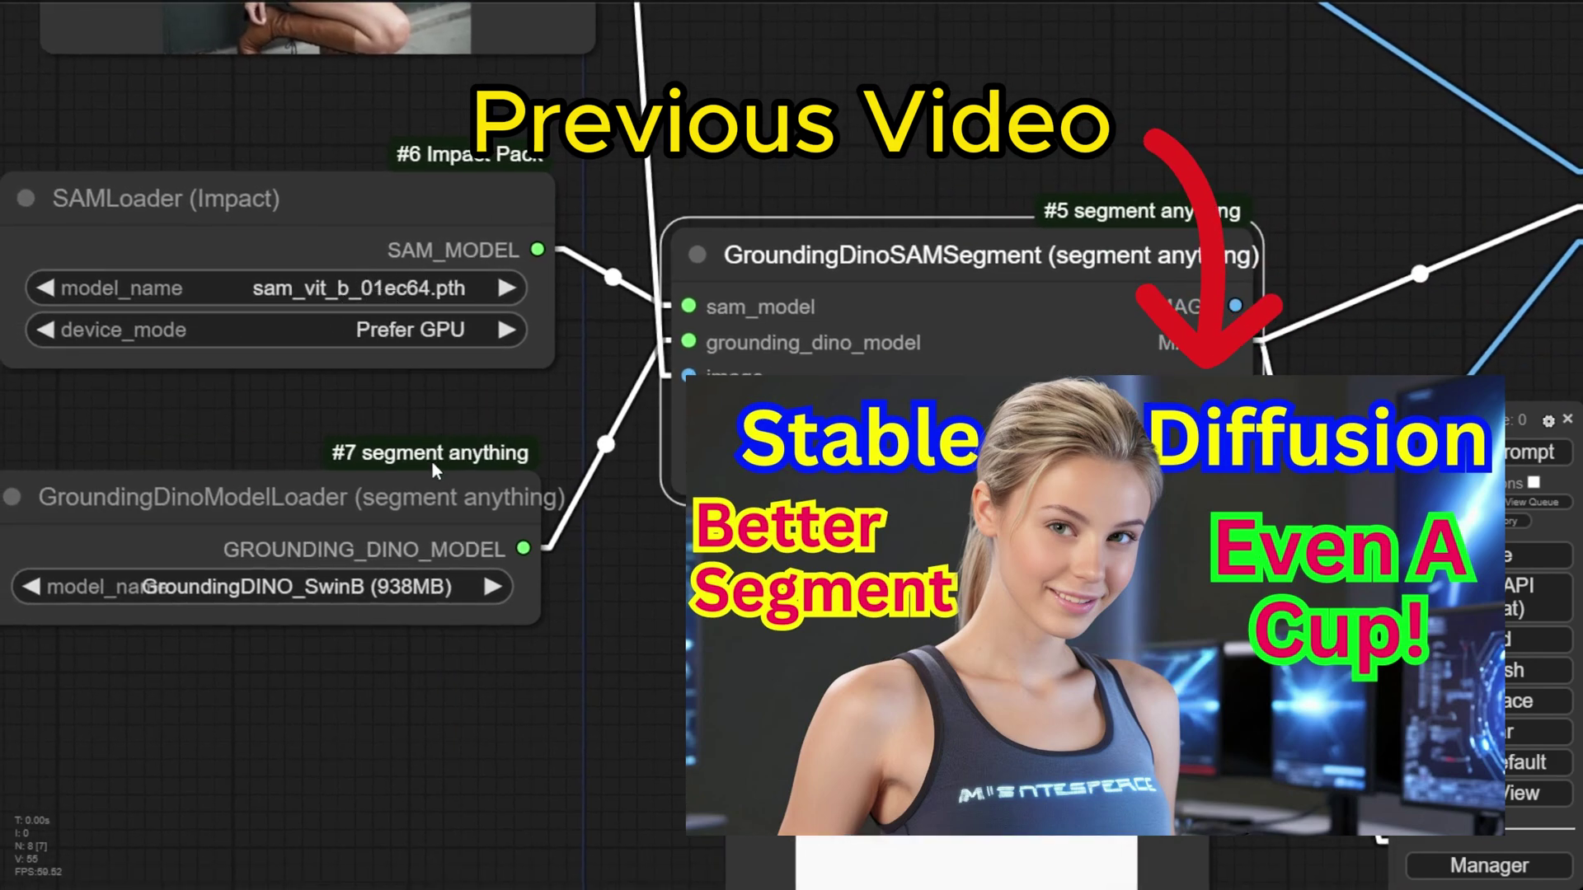
drag(430, 474, 444, 437)
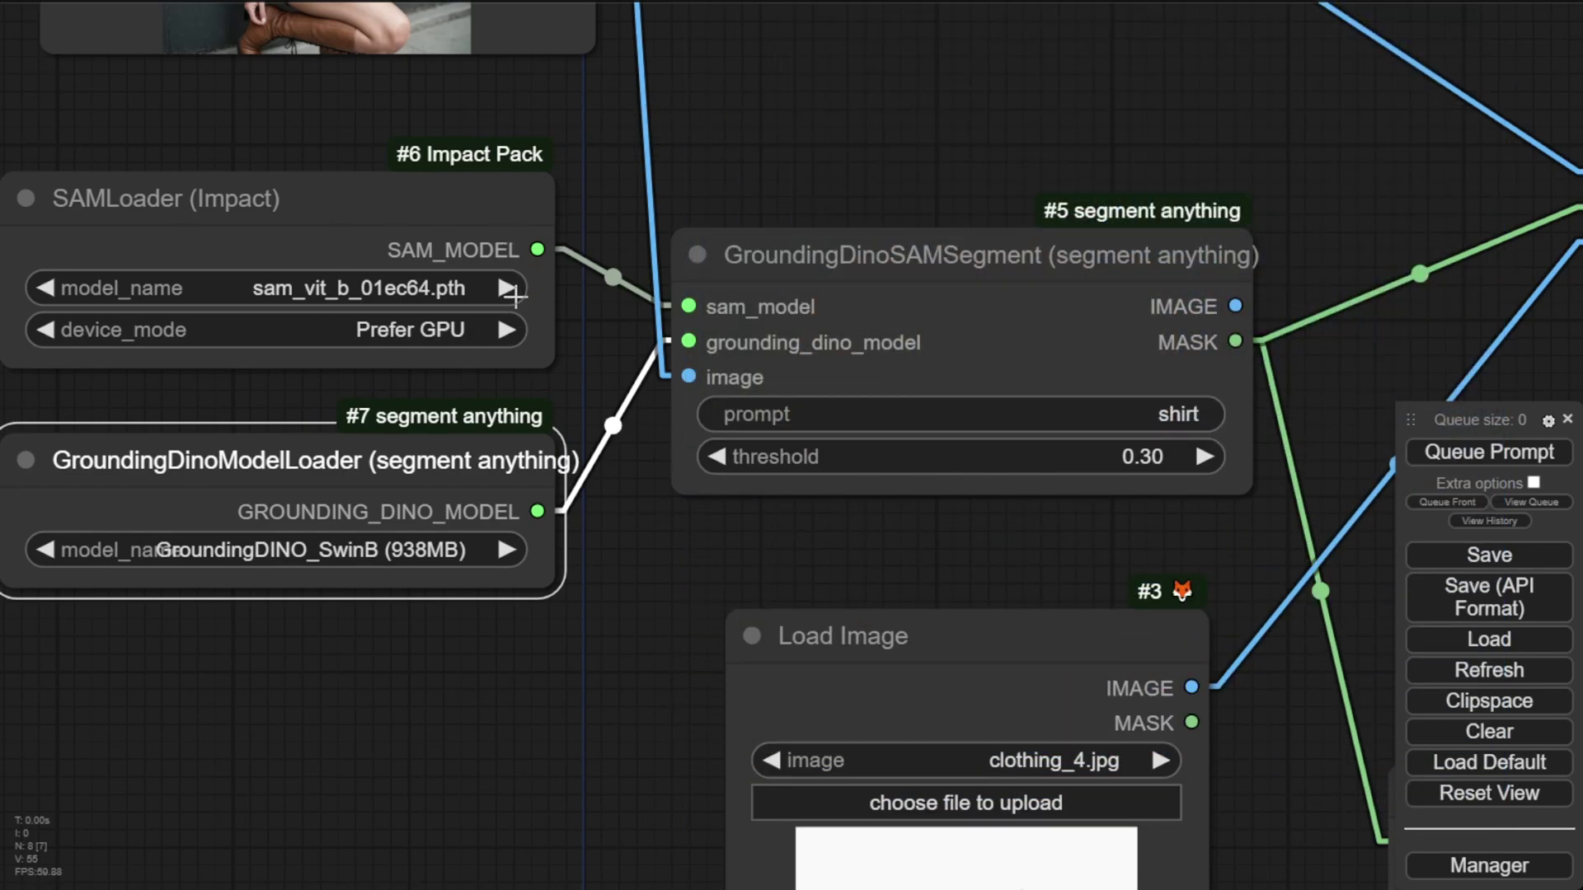
- Move the Mask Preview node upward beside the CatVTON Wrapper
drag(844, 514, 676, 526)
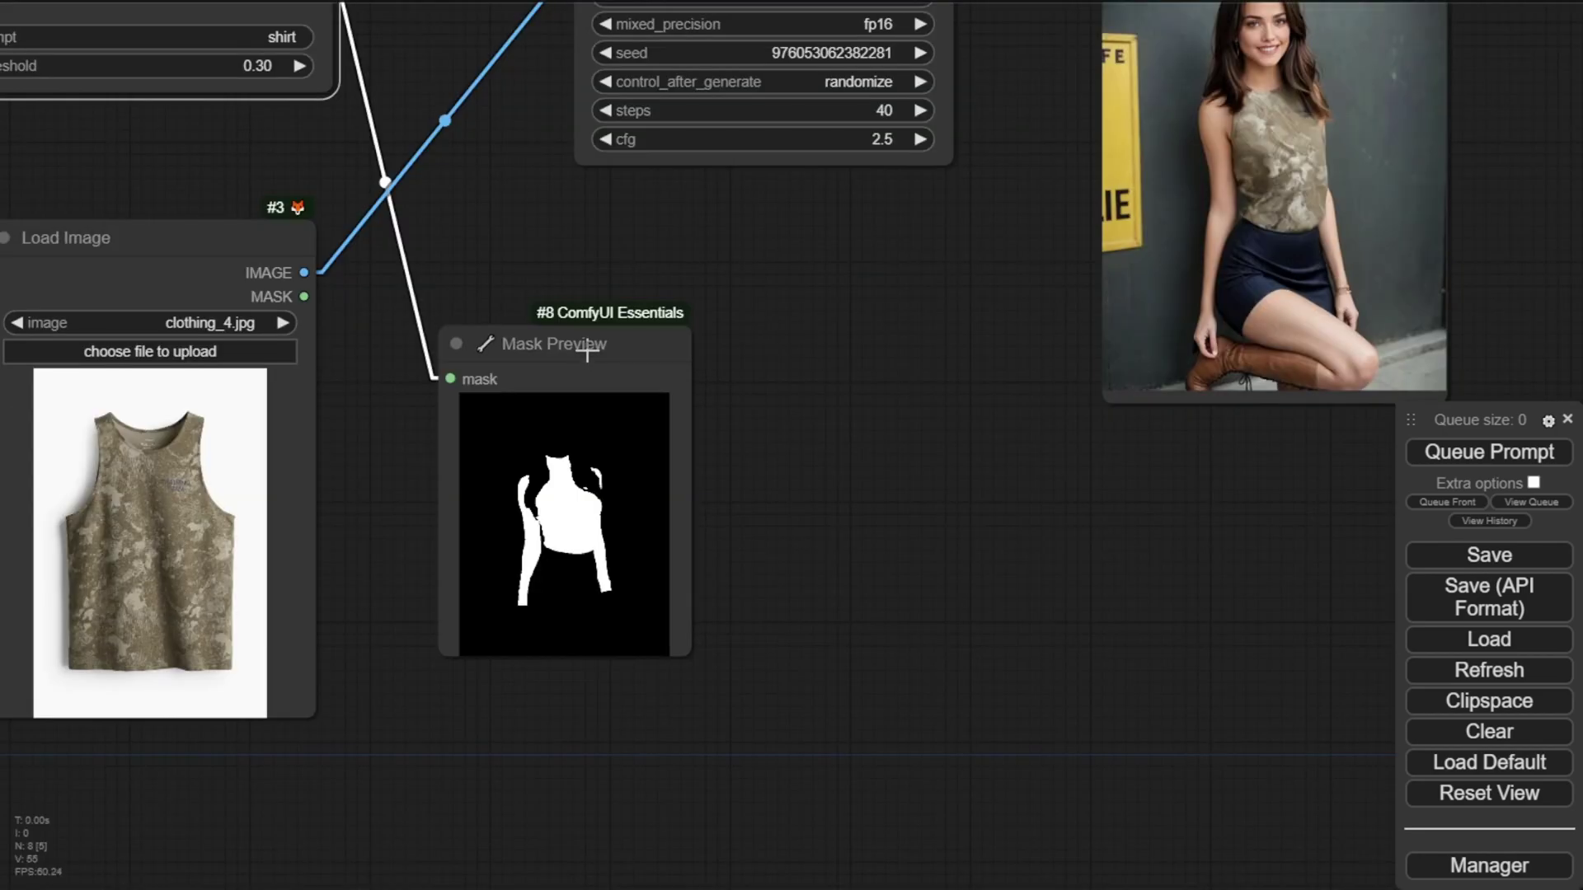
drag(587, 350, 615, 249)
scroll(661, 353, up, 6)
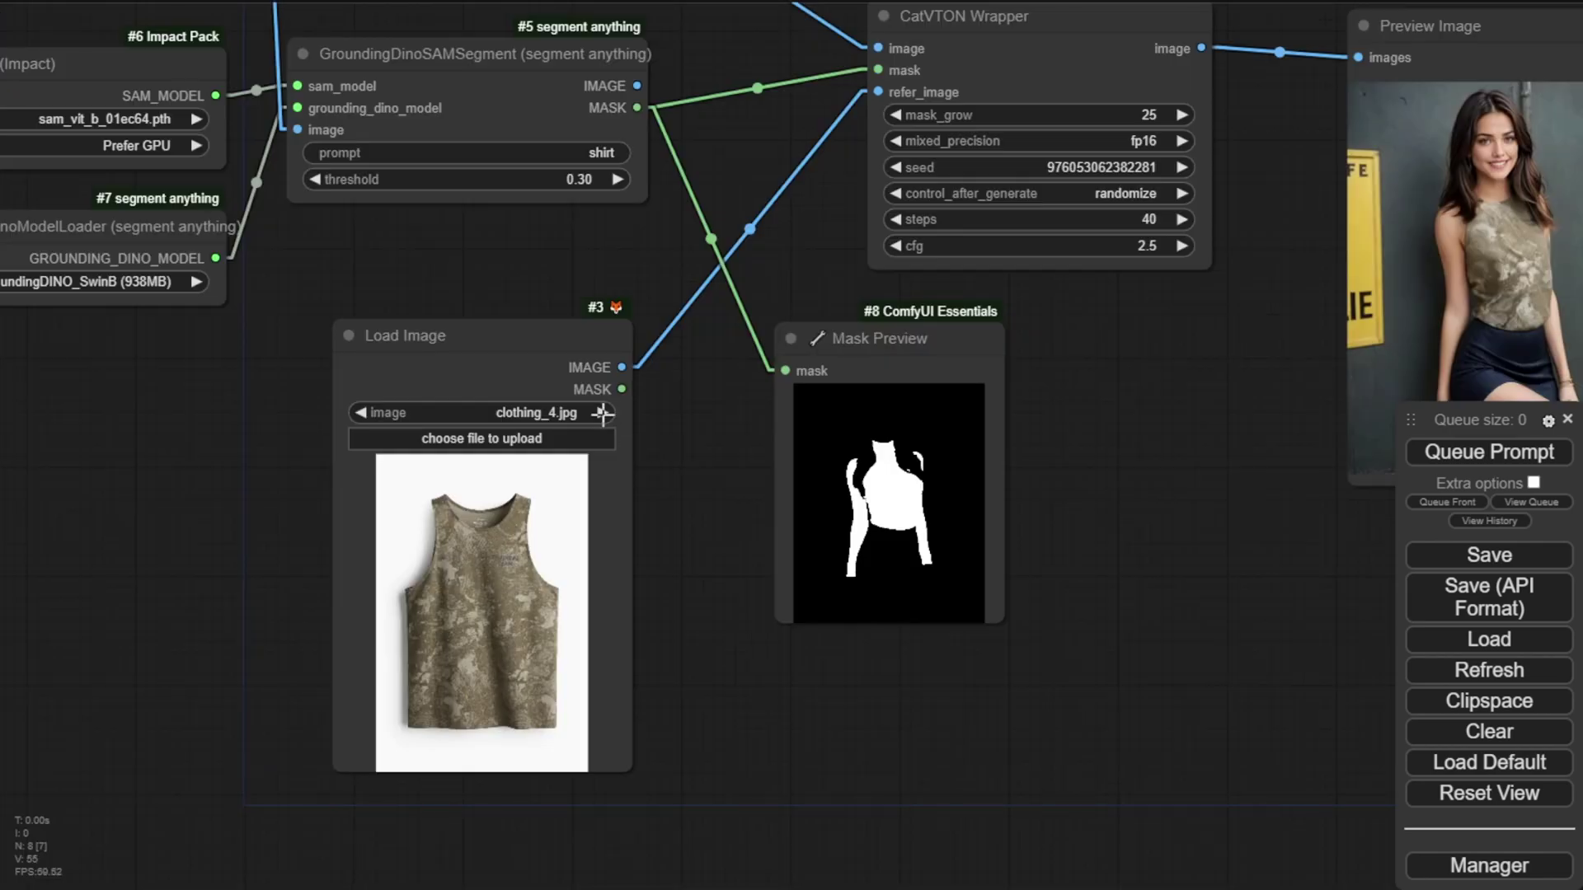
- Switch the garment image to clothing_5.jpg and run the try-on with the hoodie
click(601, 412)
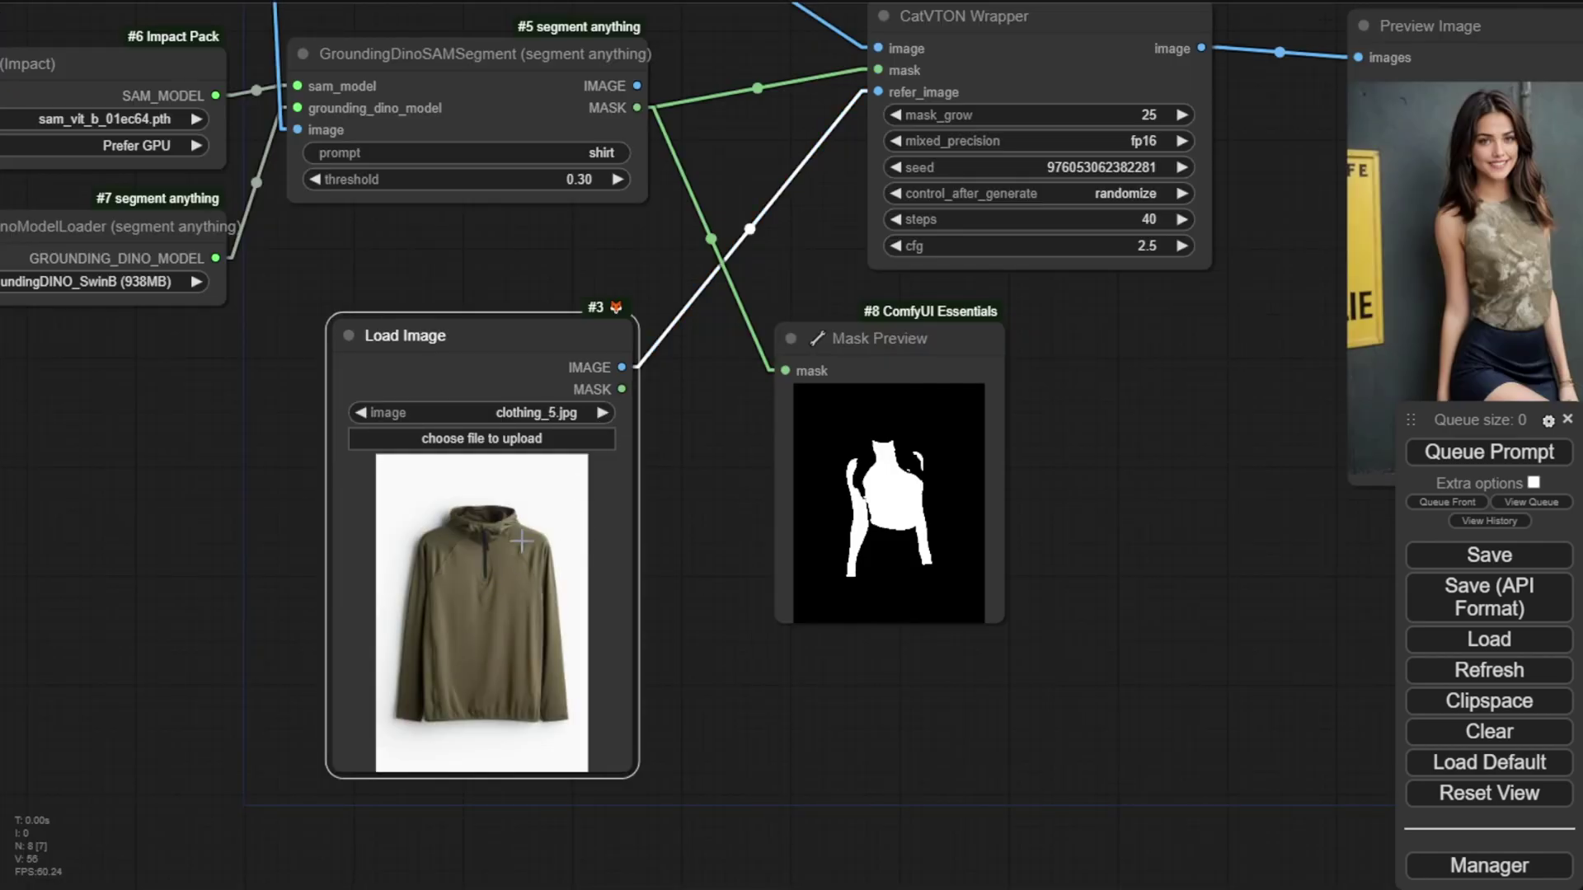
scroll(506, 580, up, 4)
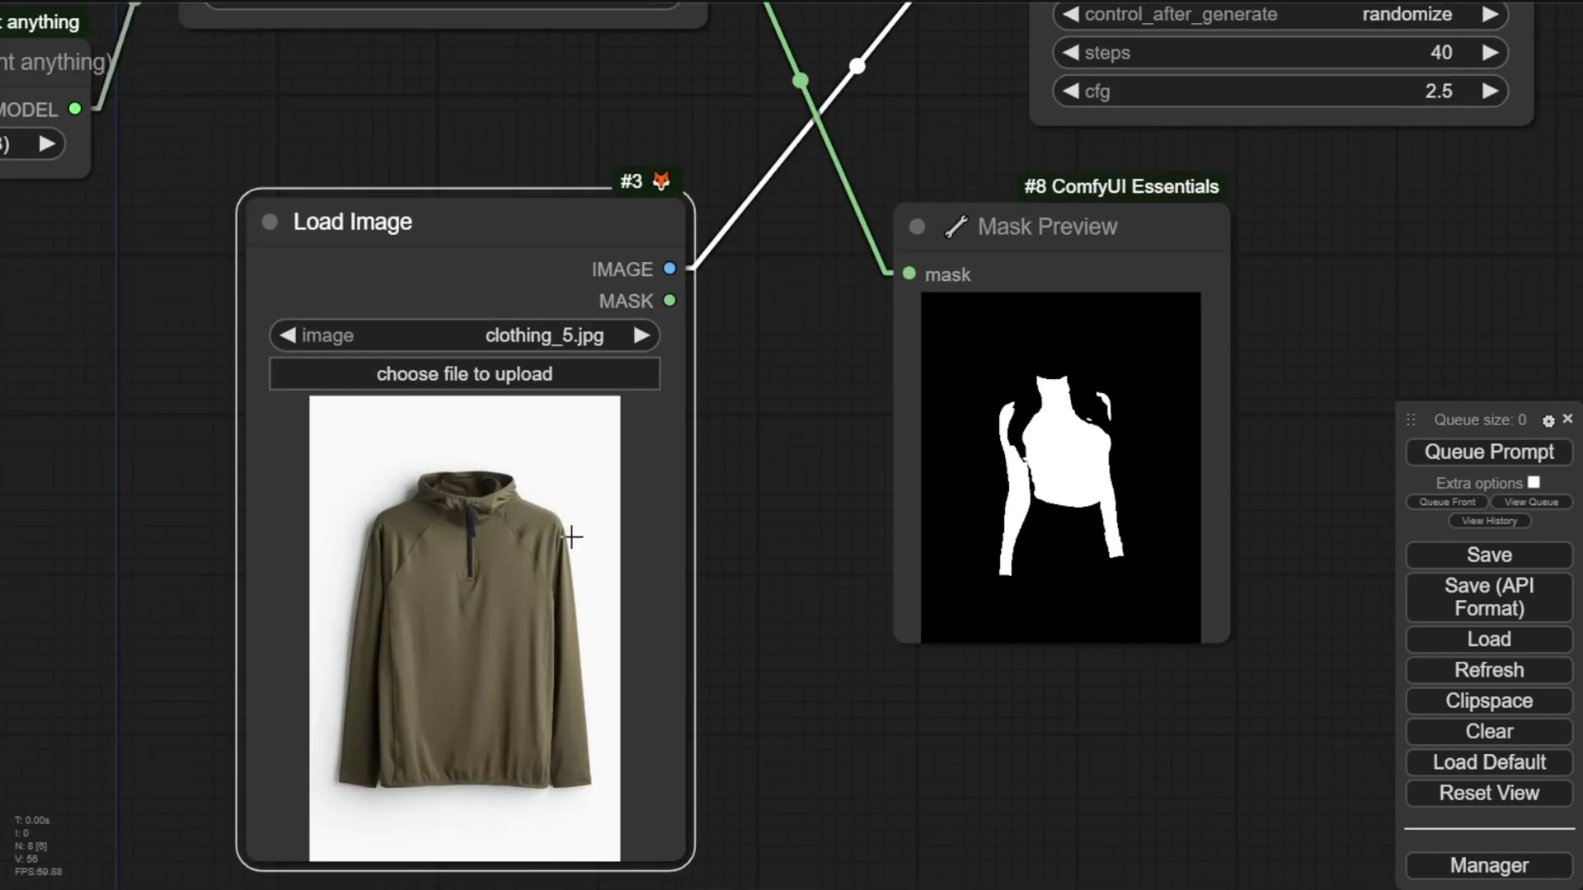
scroll(745, 453, up, 5)
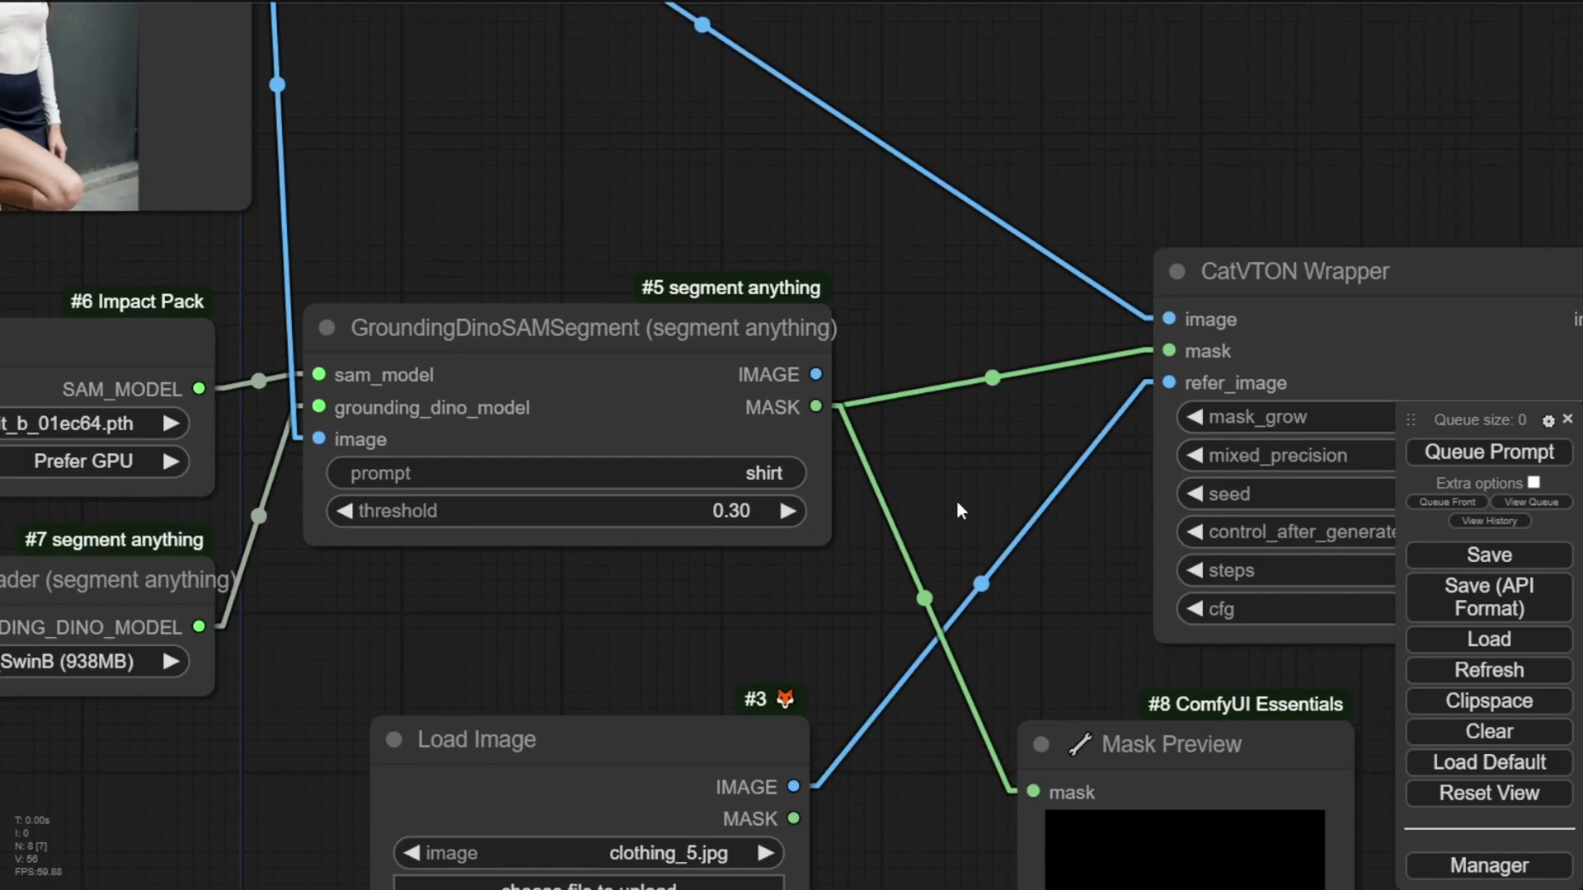
key(ctrl+Return)
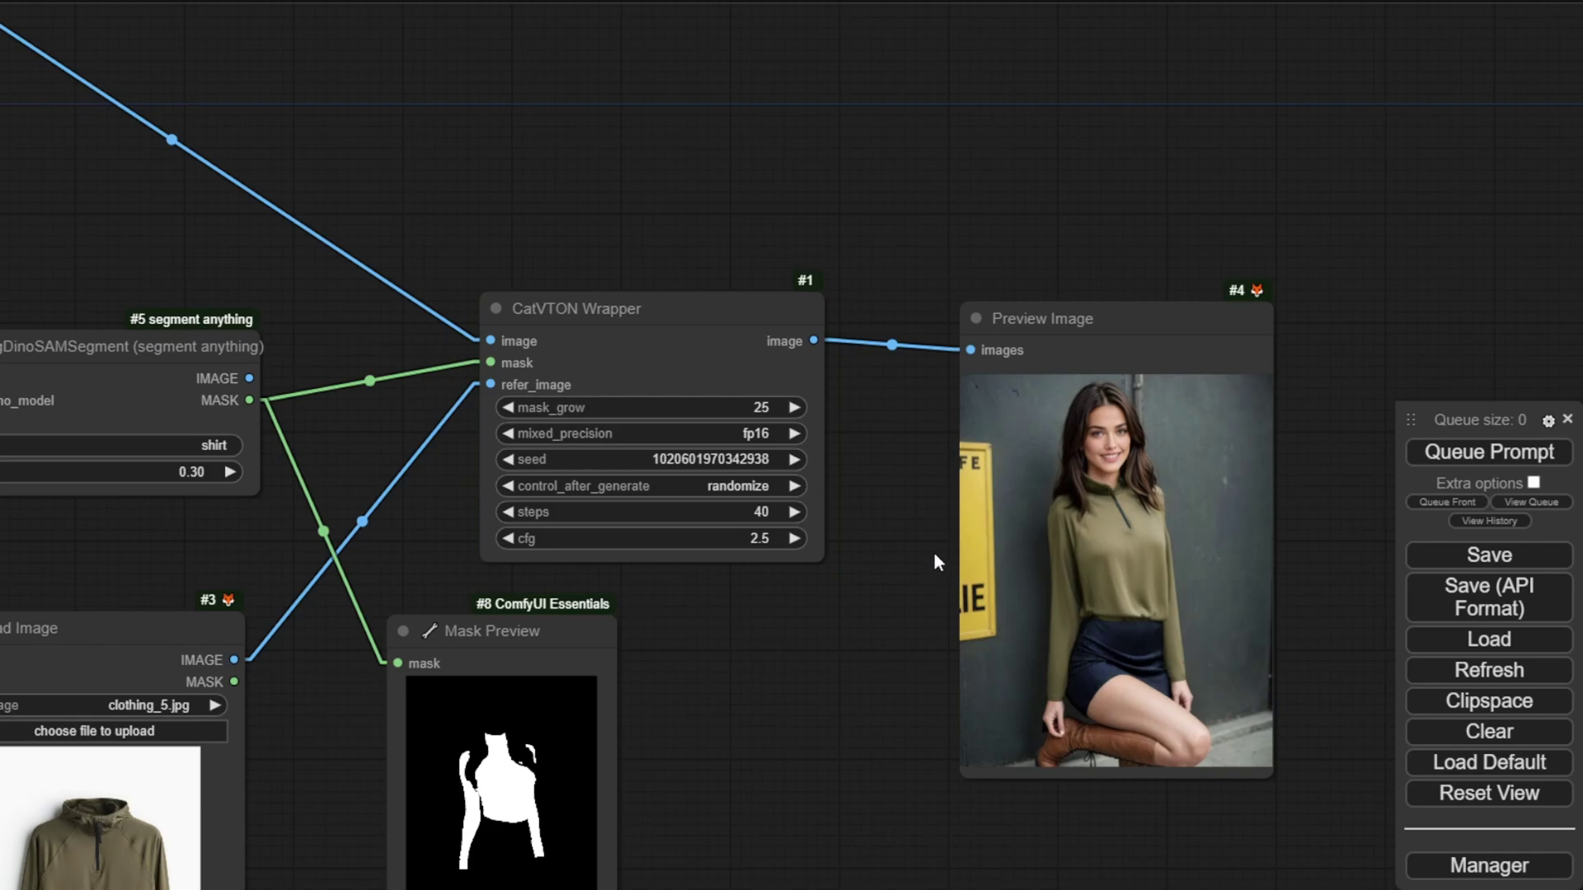
- Connect the model photo Load Image's MASK output to CatVTON Wrapper's mask input
scroll(888, 565, up, 6)
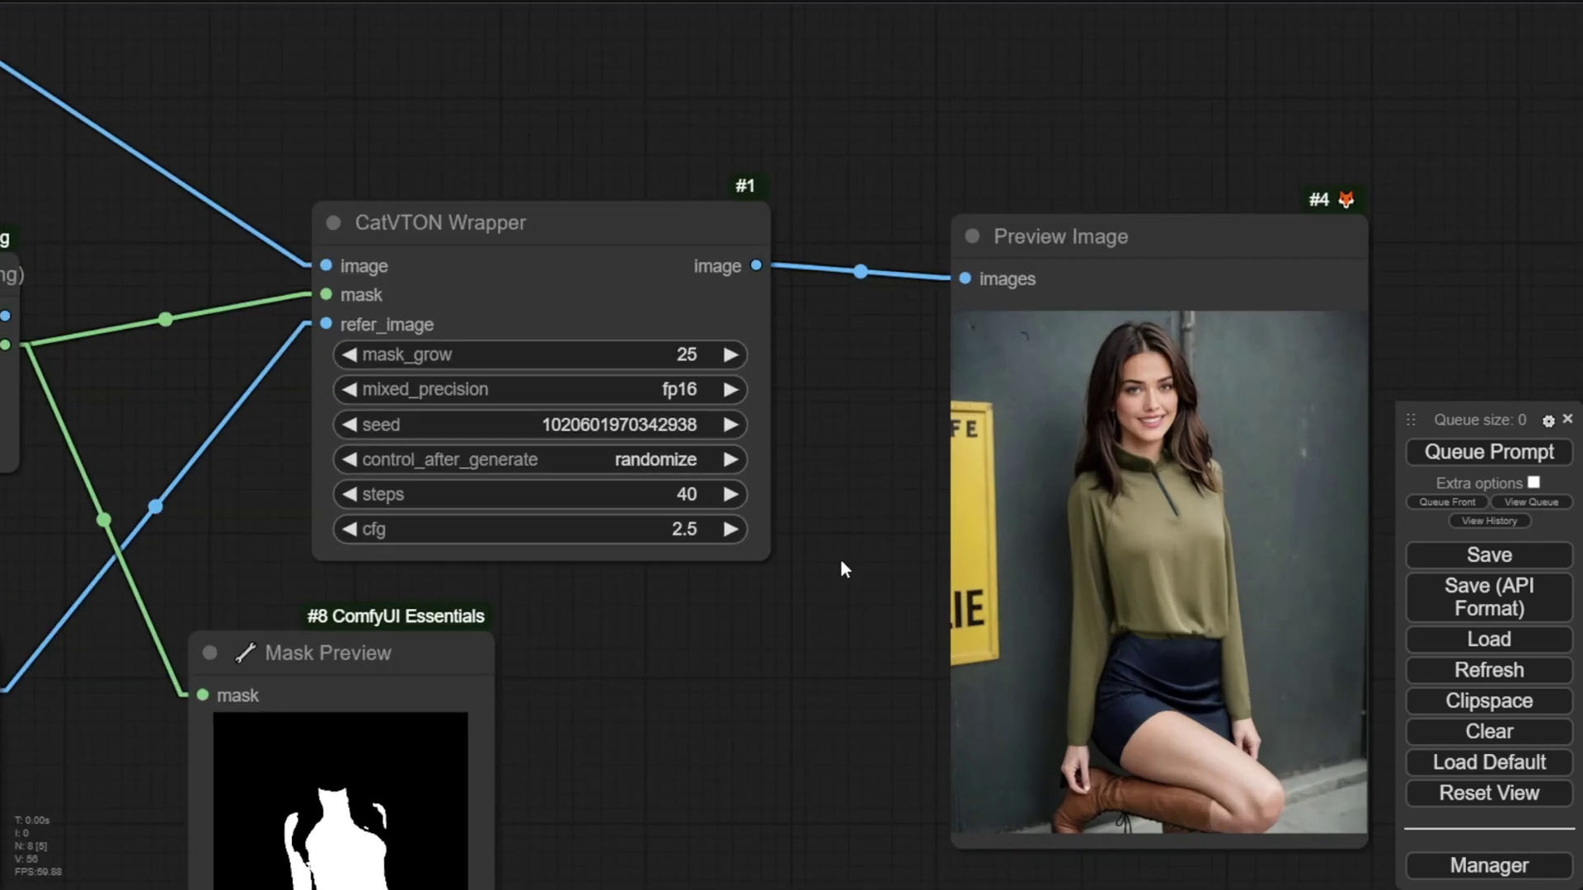
scroll(828, 432, up, 3)
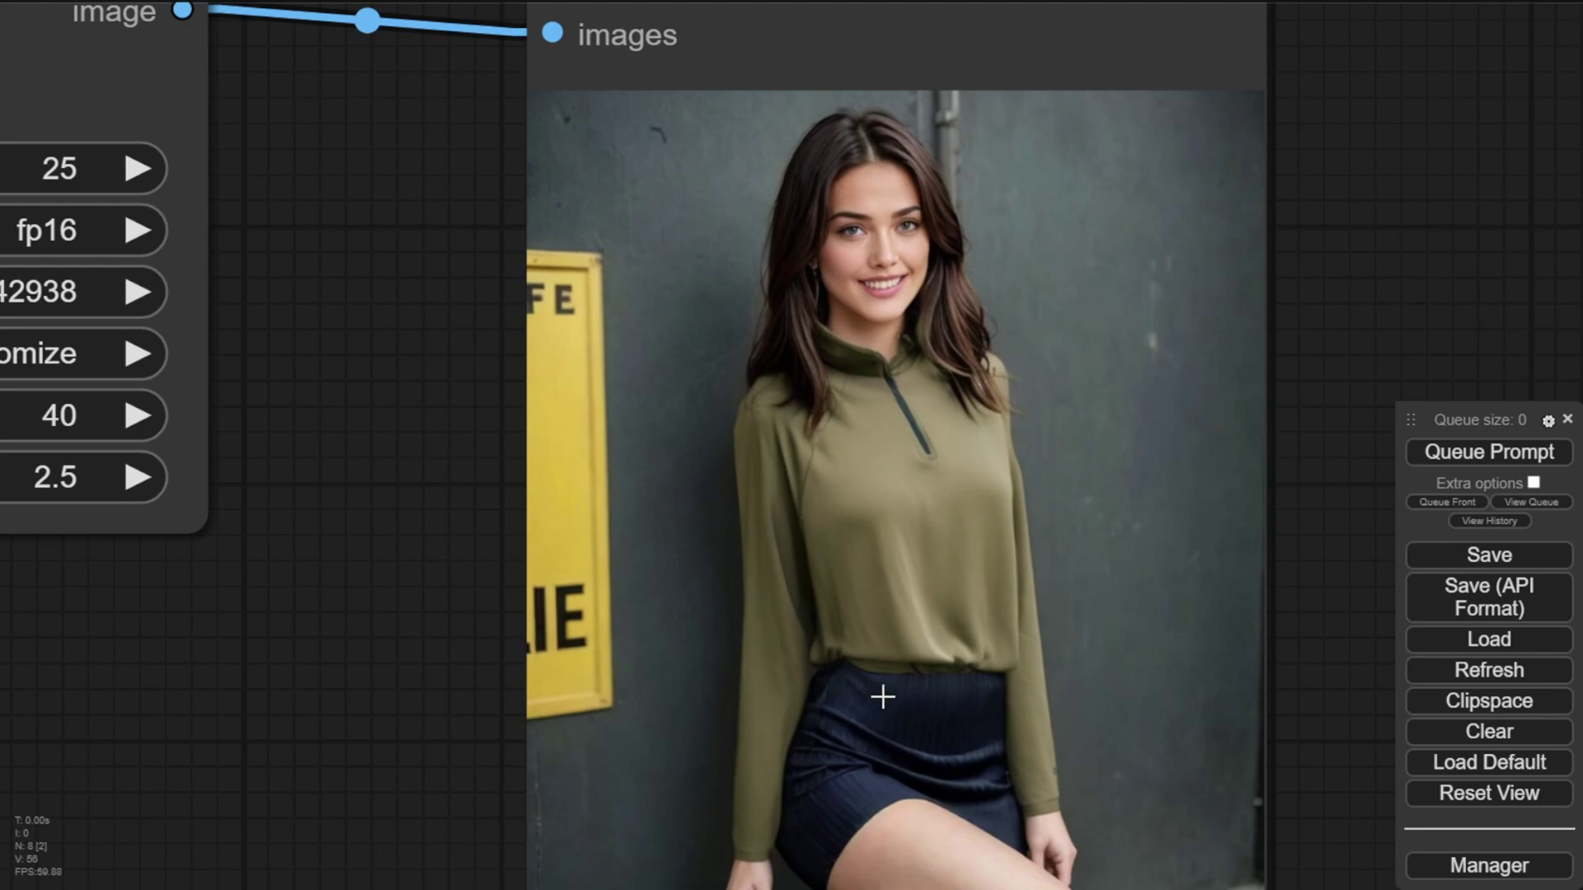
scroll(124, 660, down, 2)
drag(116, 717, 911, 408)
scroll(718, 655, down, 3)
scroll(507, 260, down, 5)
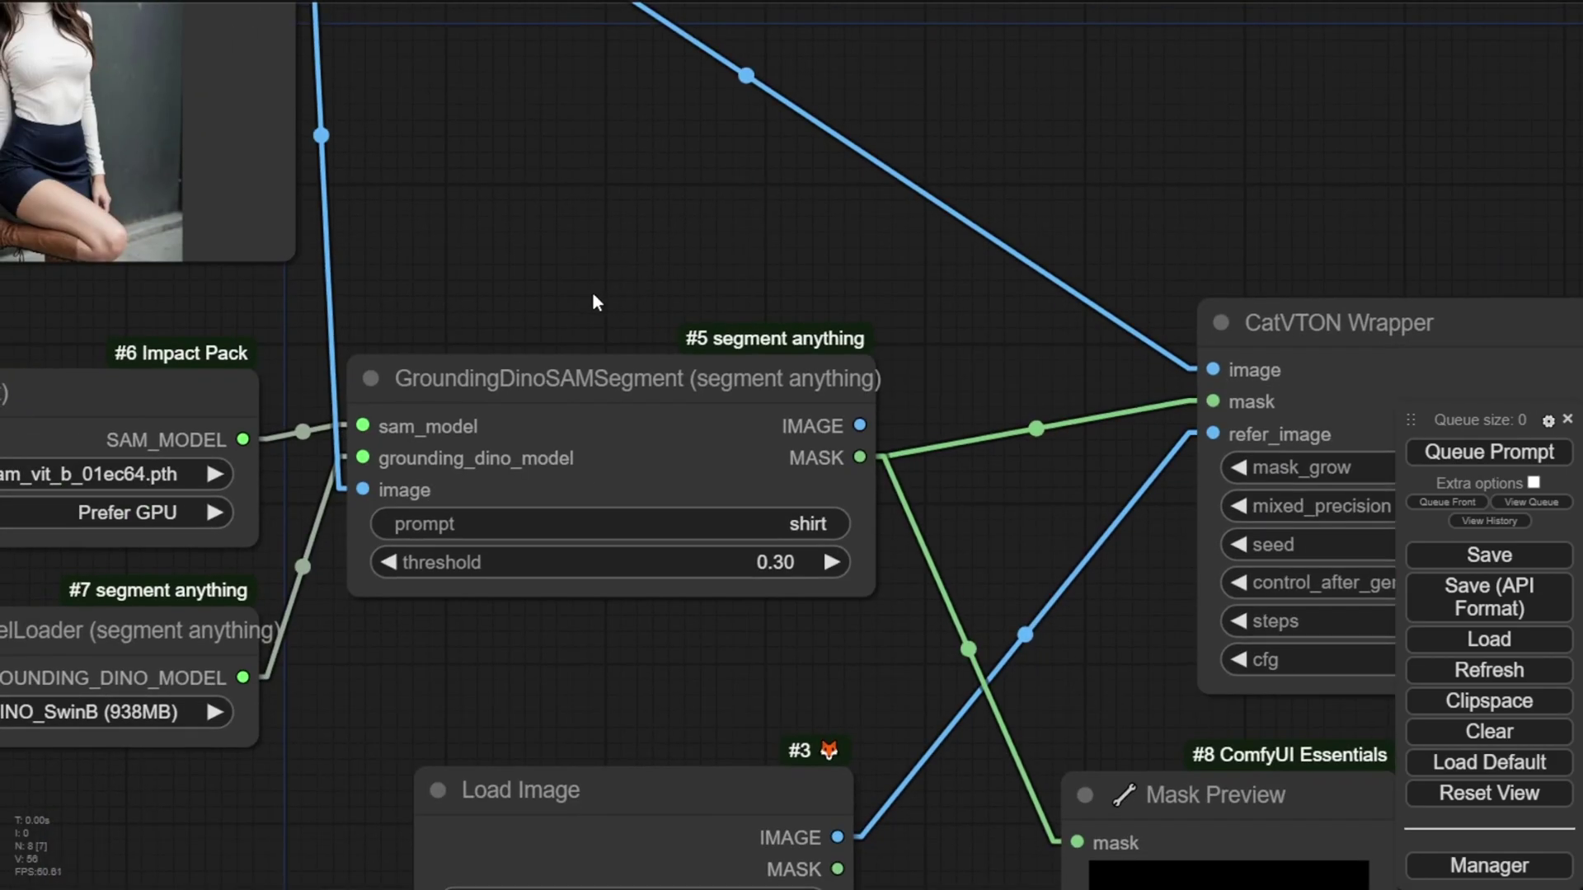
drag(585, 292, 763, 560)
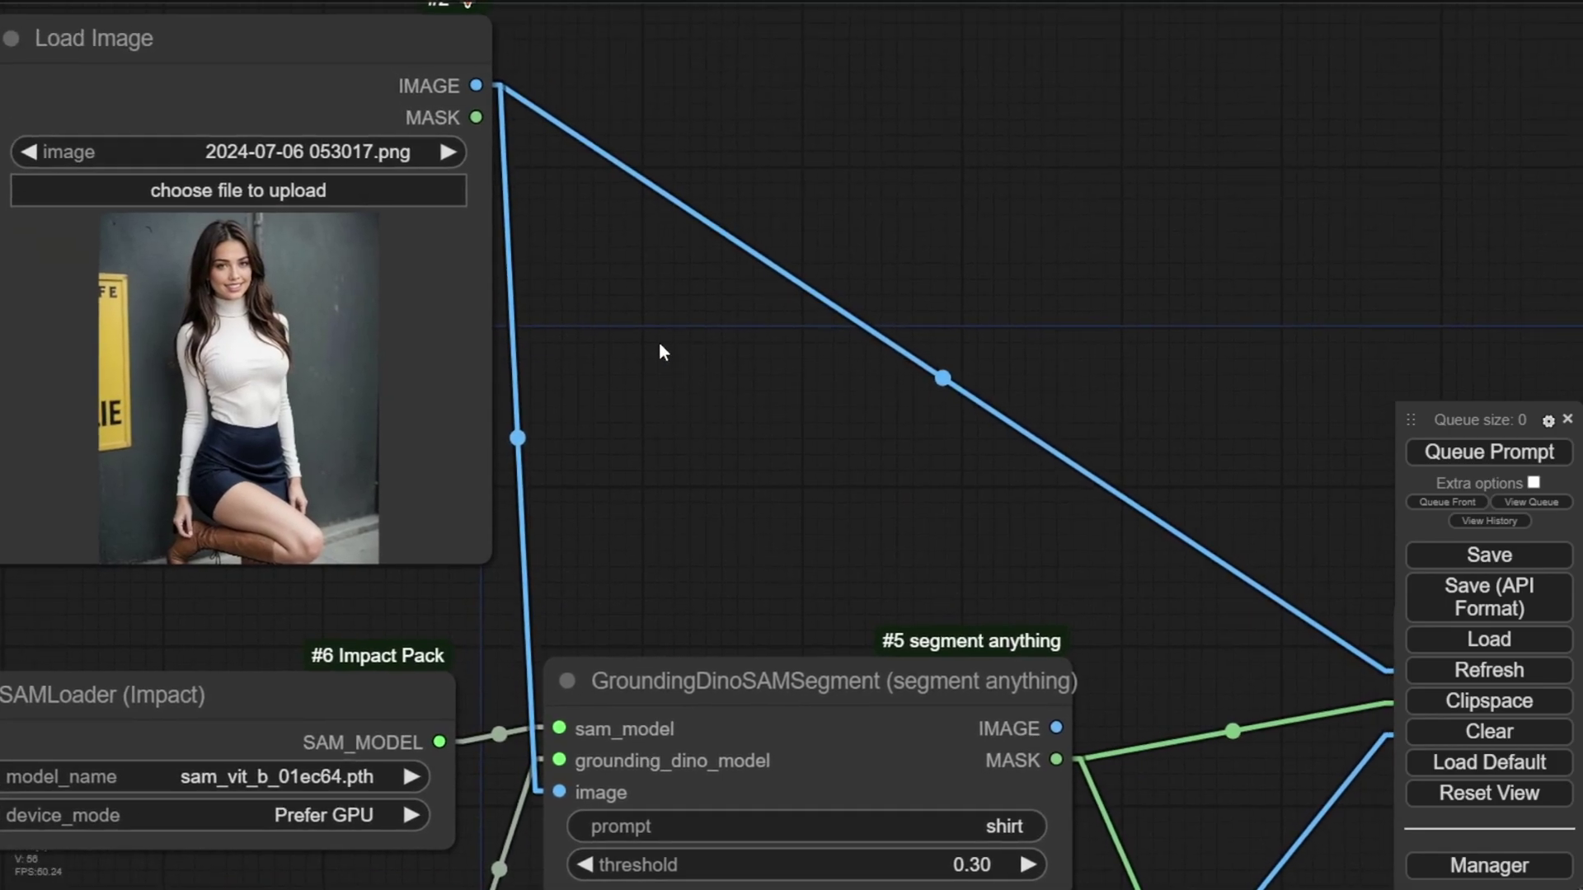
drag(692, 383, 512, 371)
drag(742, 556, 555, 493)
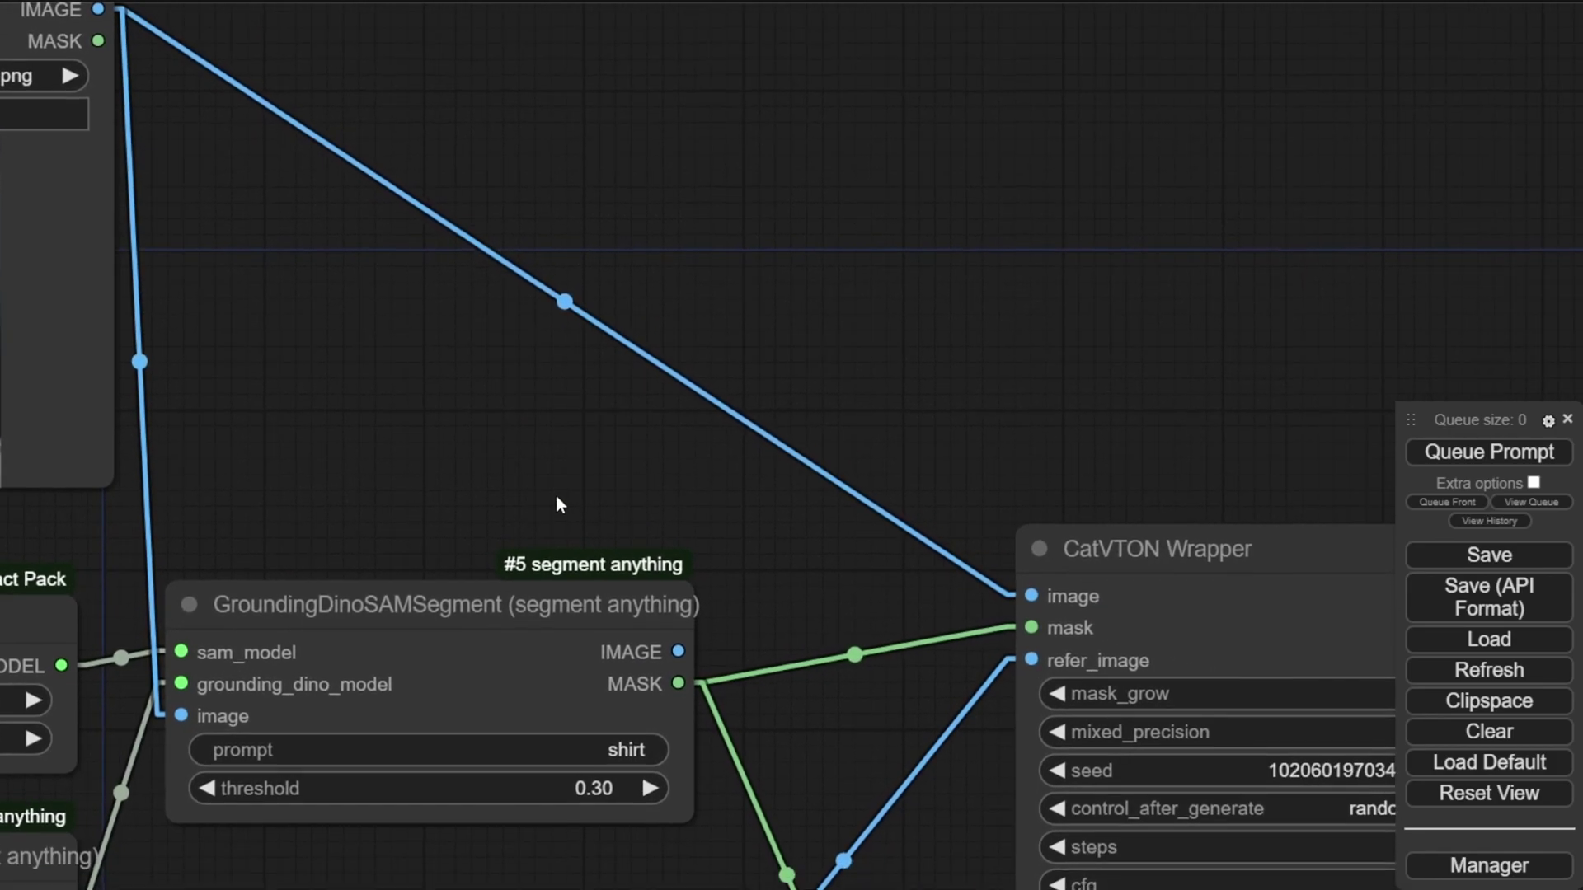
drag(371, 259, 595, 343)
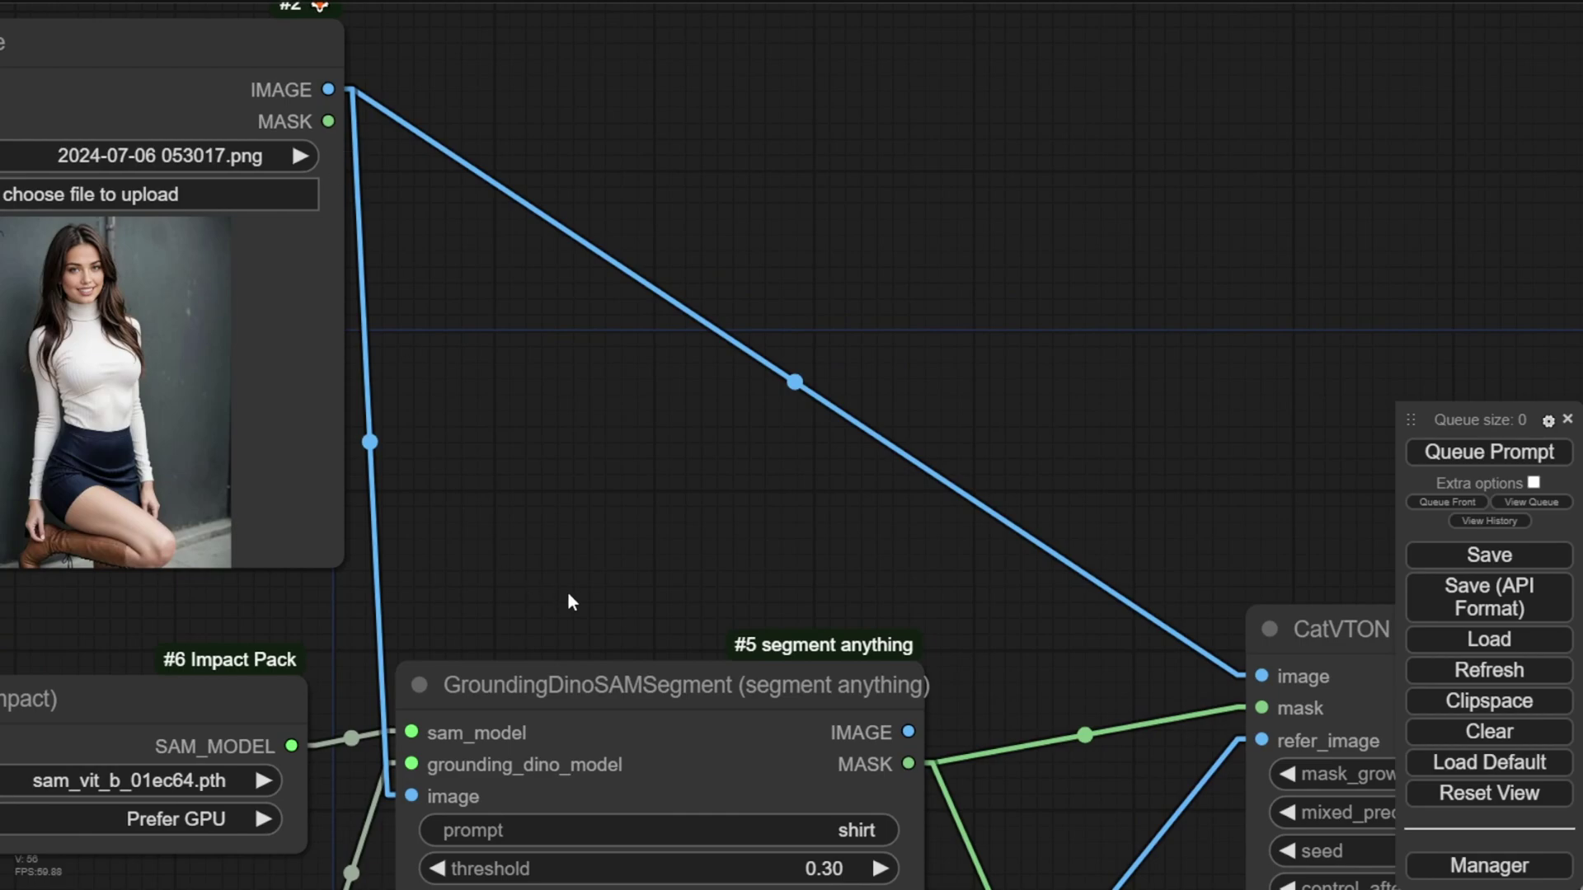
drag(575, 602, 641, 625)
drag(390, 136, 1324, 723)
- Paint a mask over the model's sweater, left arm edge and white sleeves in MaskEditor
drag(660, 569, 991, 692)
right_click(459, 423)
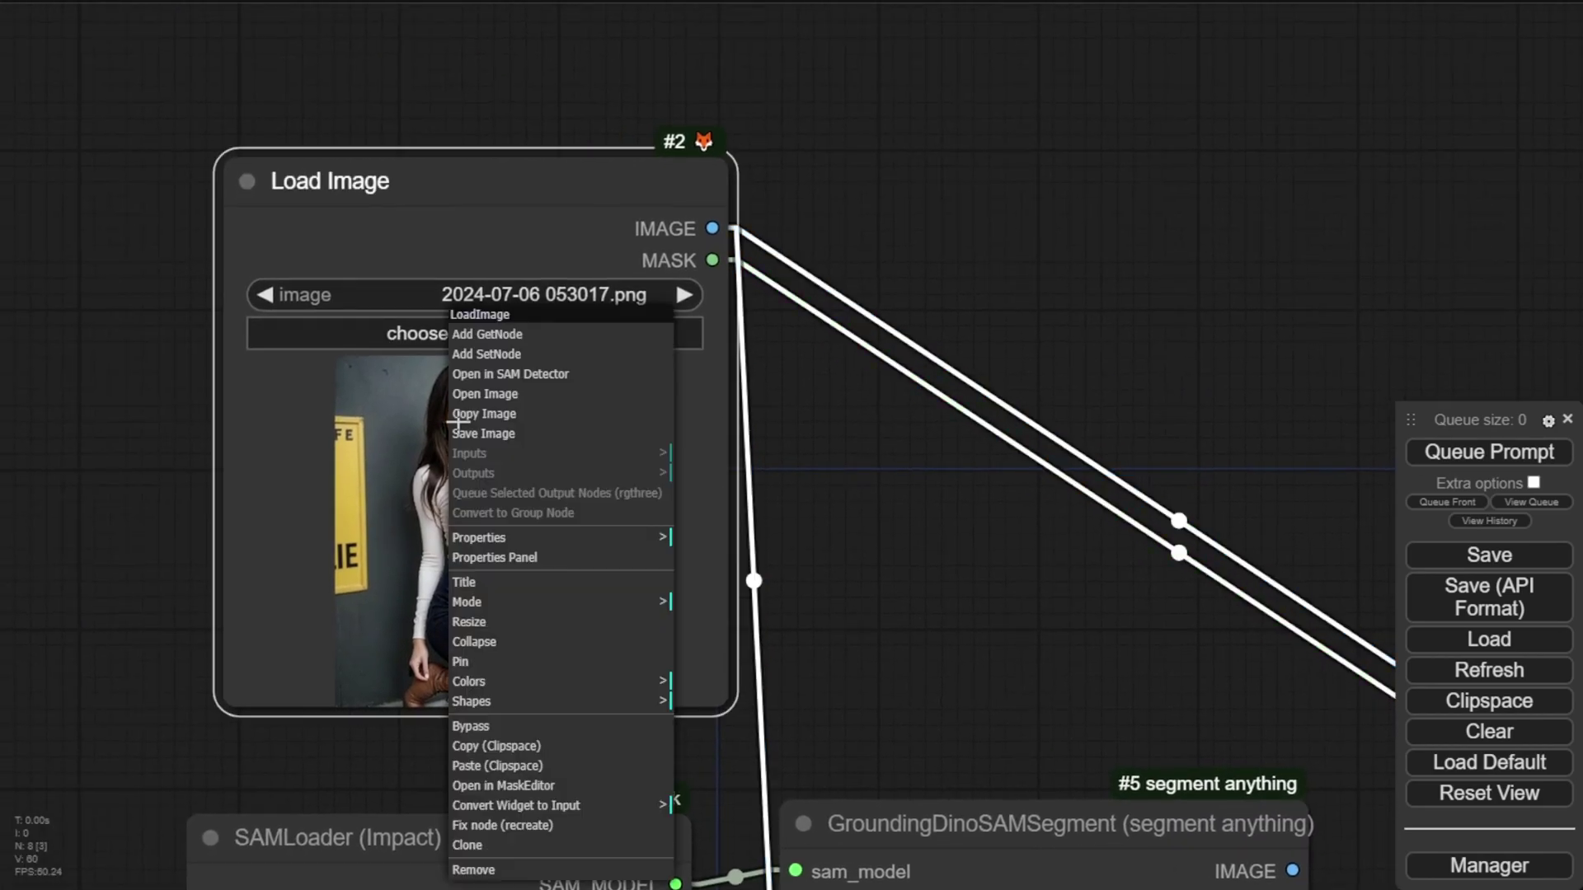
click(528, 788)
mouse_move(742, 516)
mouse_down()
mouse_move(700, 314)
mouse_move(798, 462)
mouse_move(874, 494)
mouse_up()
scroll(874, 495, down, 2)
mouse_move(660, 660)
mouse_down()
mouse_move(690, 403)
mouse_move(664, 647)
mouse_up()
drag(907, 631, 895, 437)
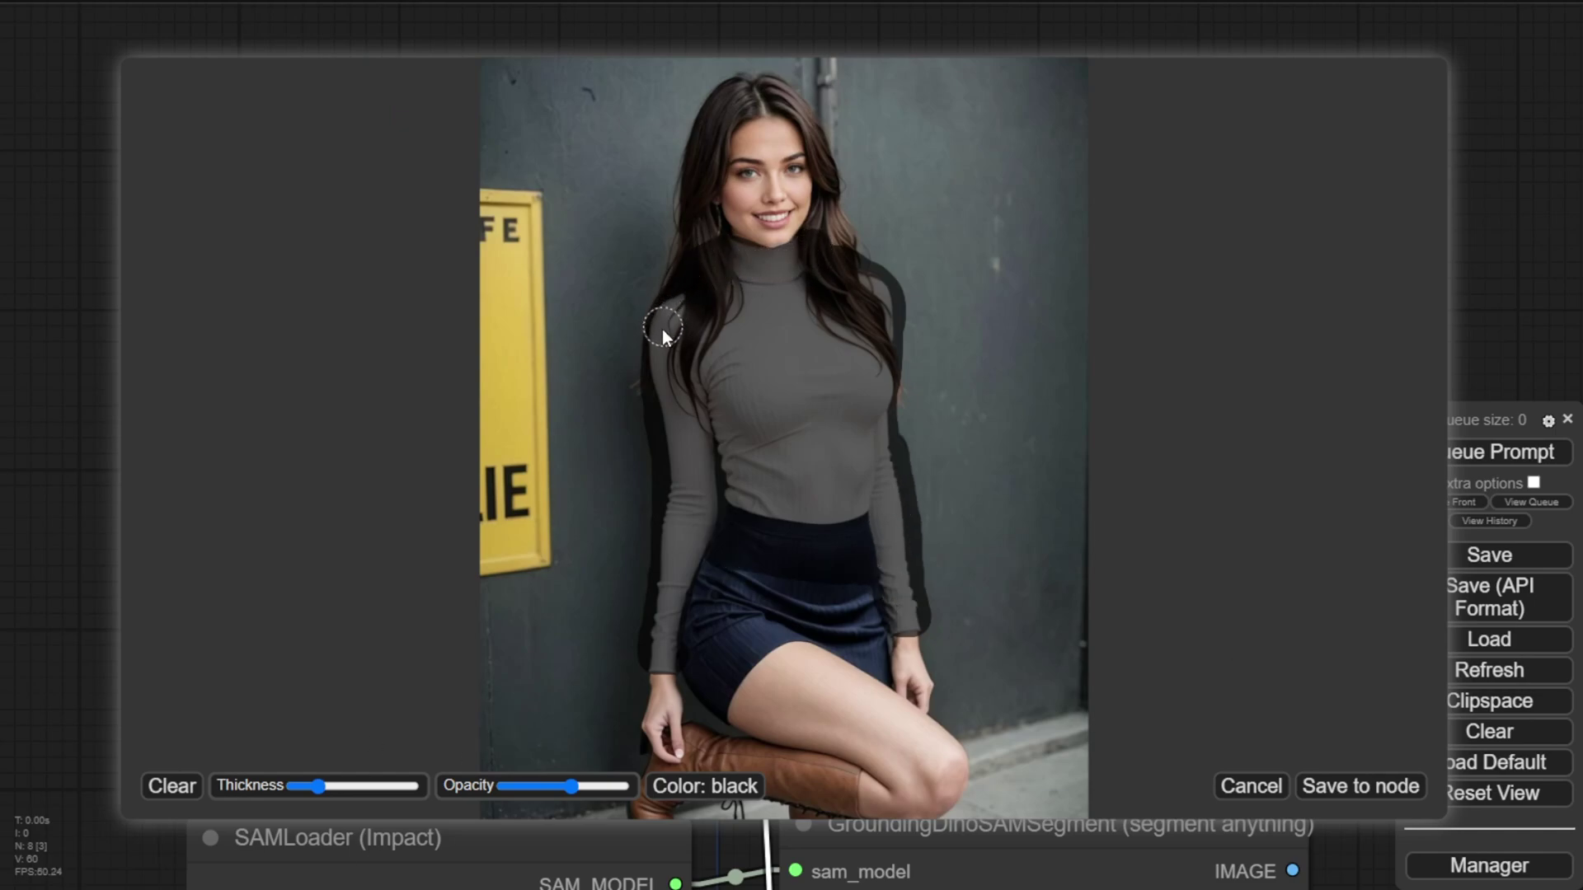
click(1356, 789)
scroll(909, 719, down, 4)
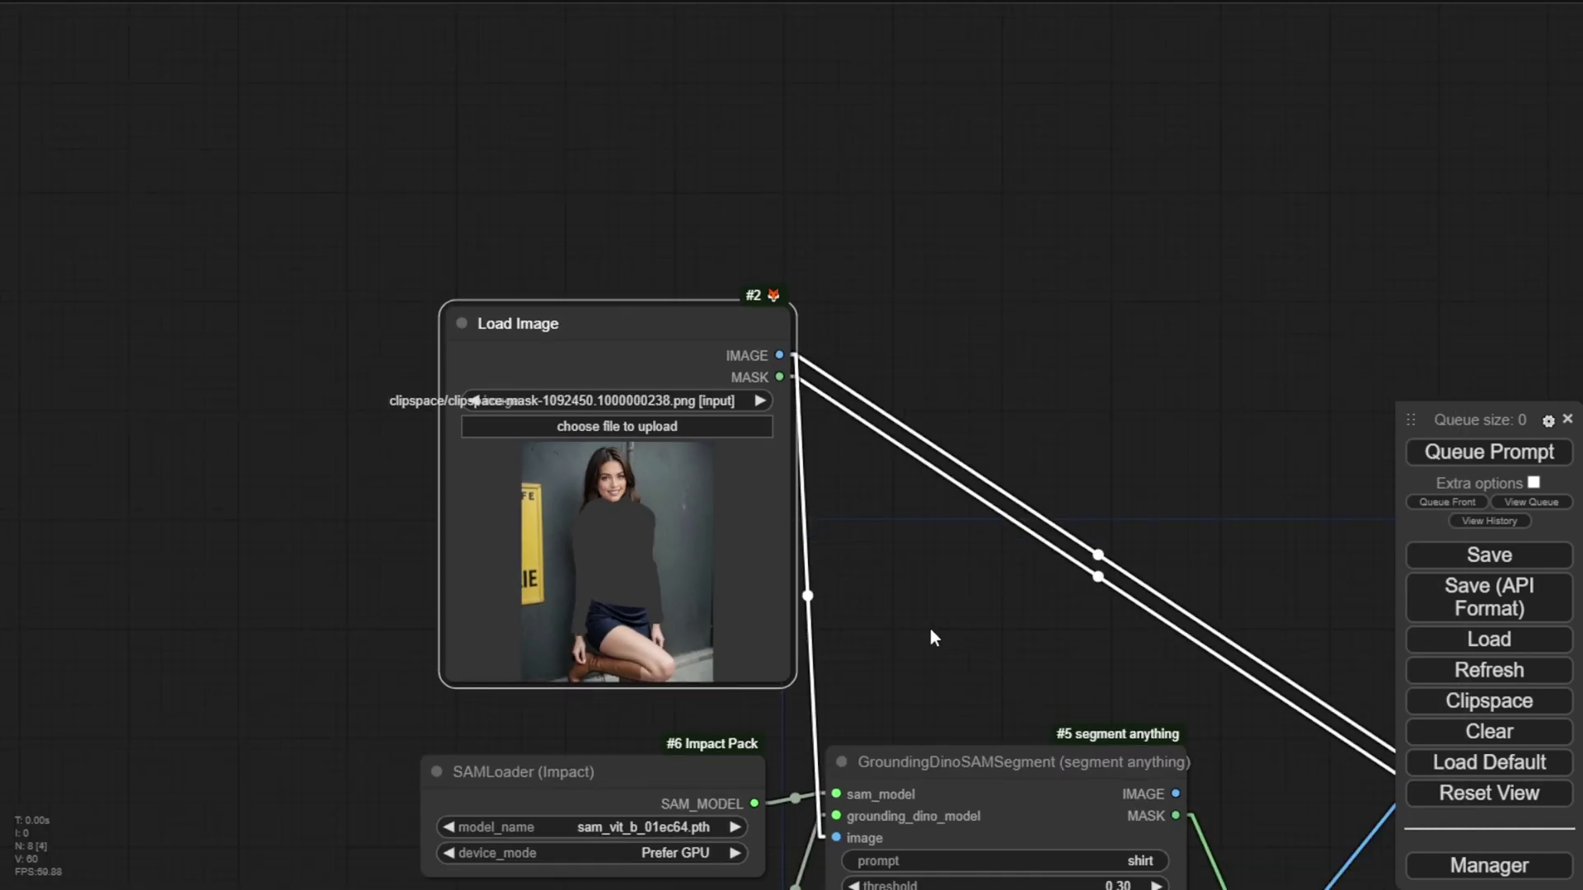
drag(933, 626, 633, 374)
scroll(1130, 222, up, 4)
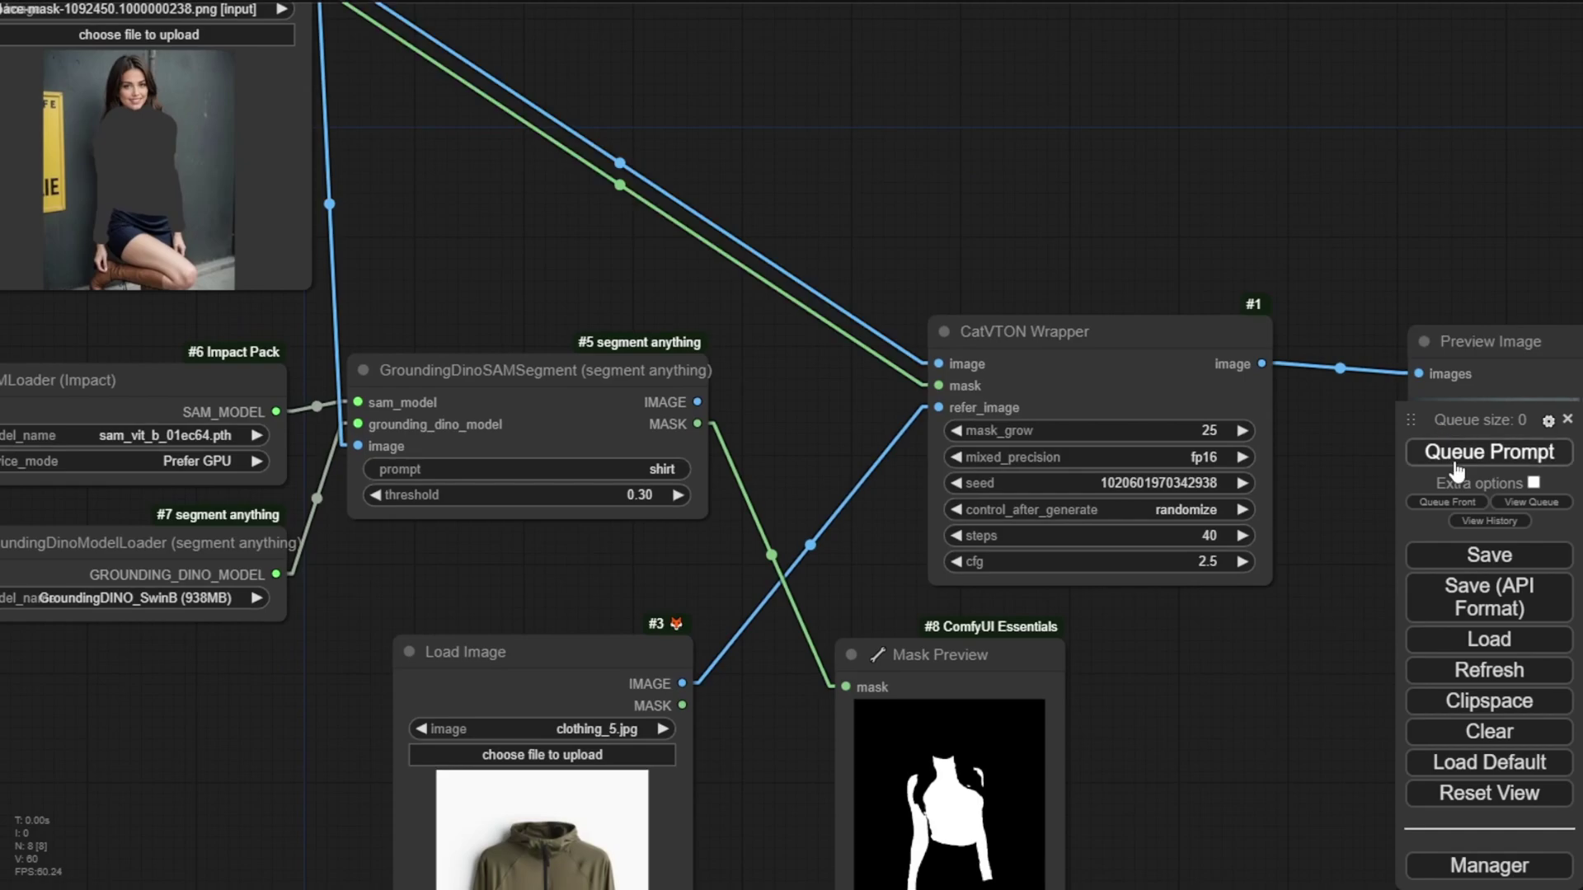
- Rerun the try-on with the hand-painted mask and inspect the olive zip-neck hoodie result
click(1488, 451)
scroll(1282, 713, down, 3)
drag(1217, 733, 1015, 532)
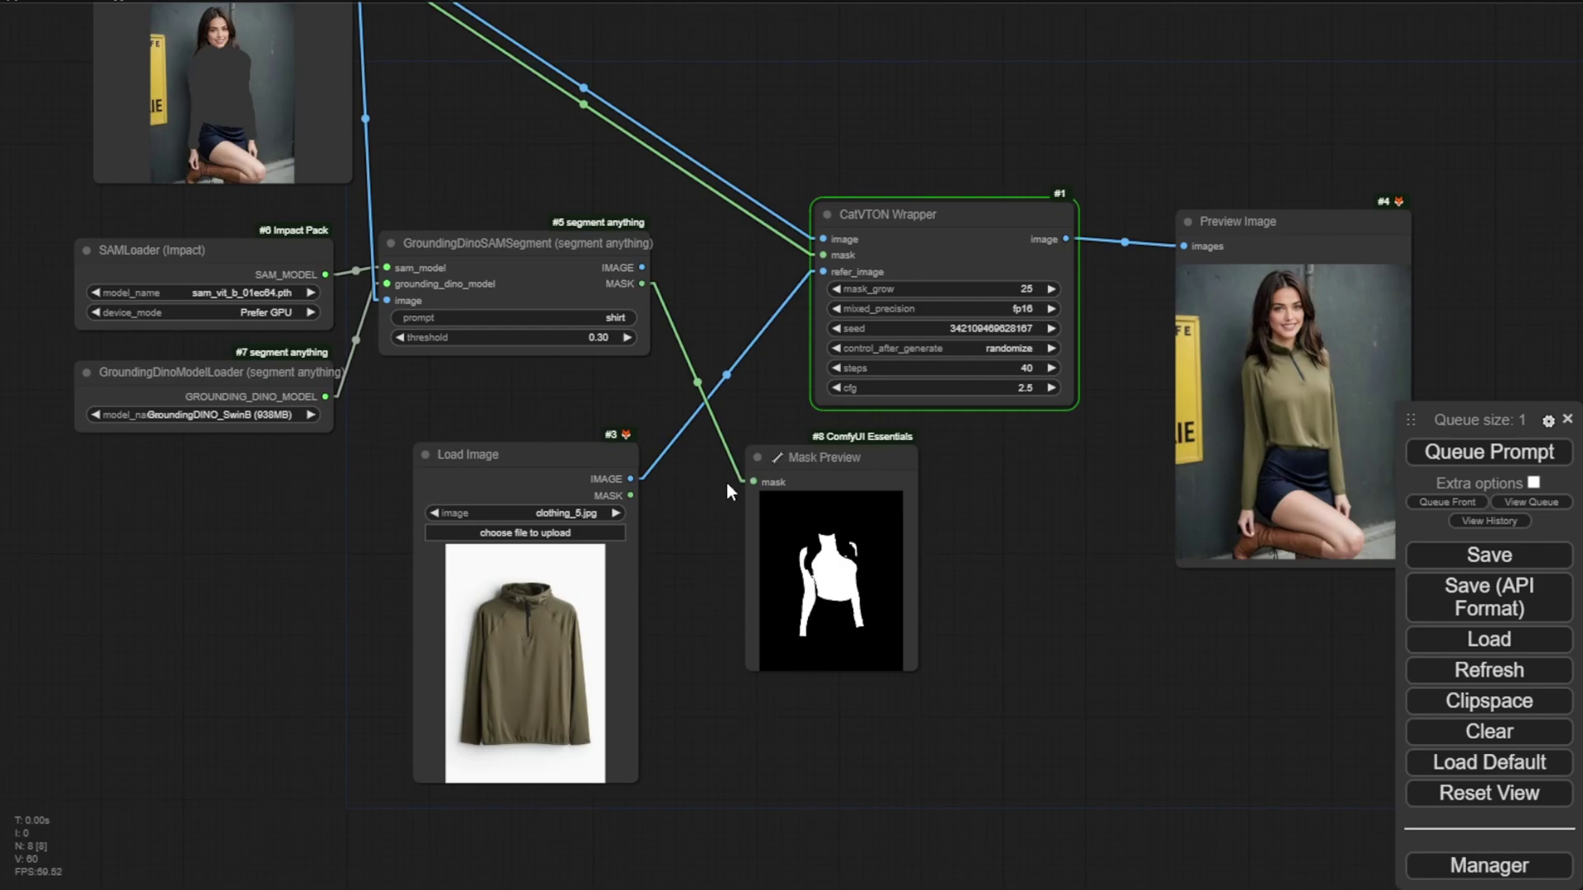
scroll(544, 700, up, 6)
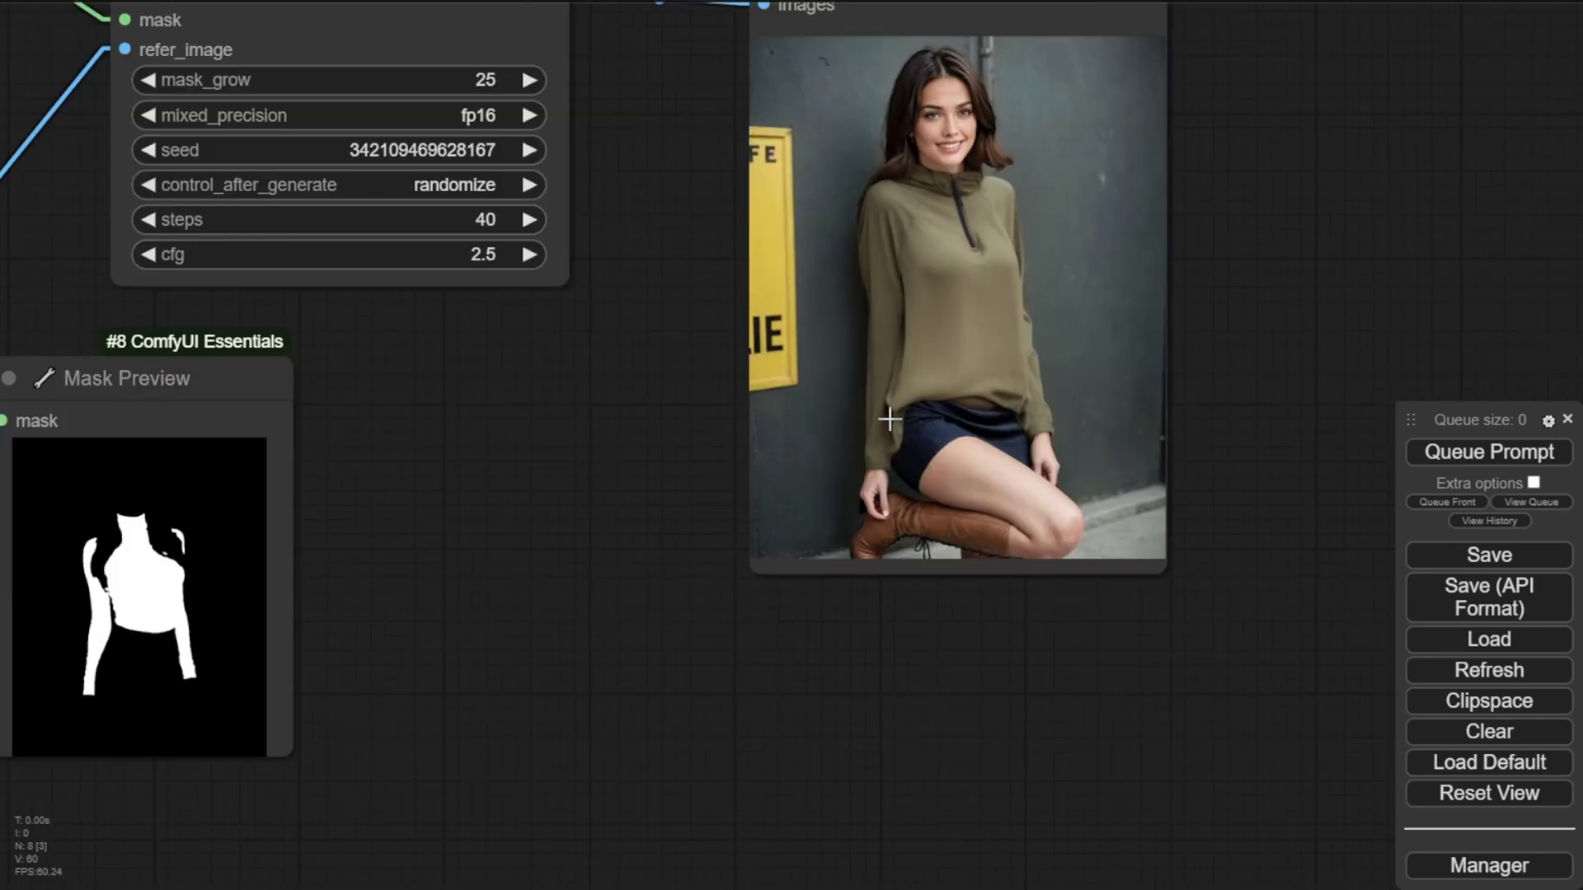
scroll(888, 420, down, 4)
scroll(526, 353, up, 6)
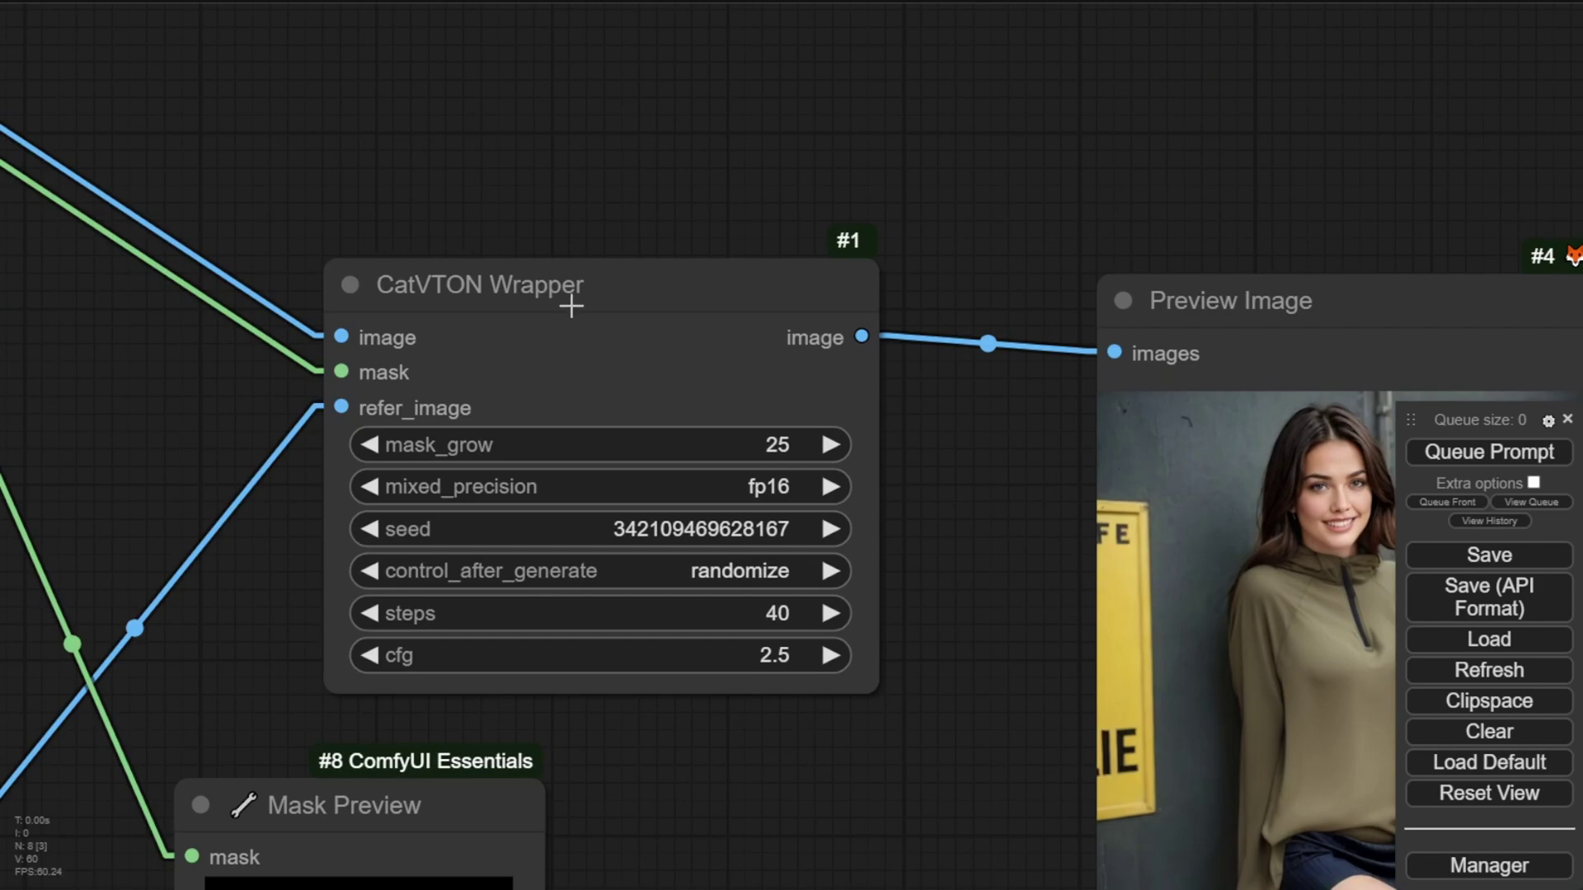
- Move the model photo Load Image node to the right and bring the CatVTON Wrapper into view
scroll(783, 534, left, 10)
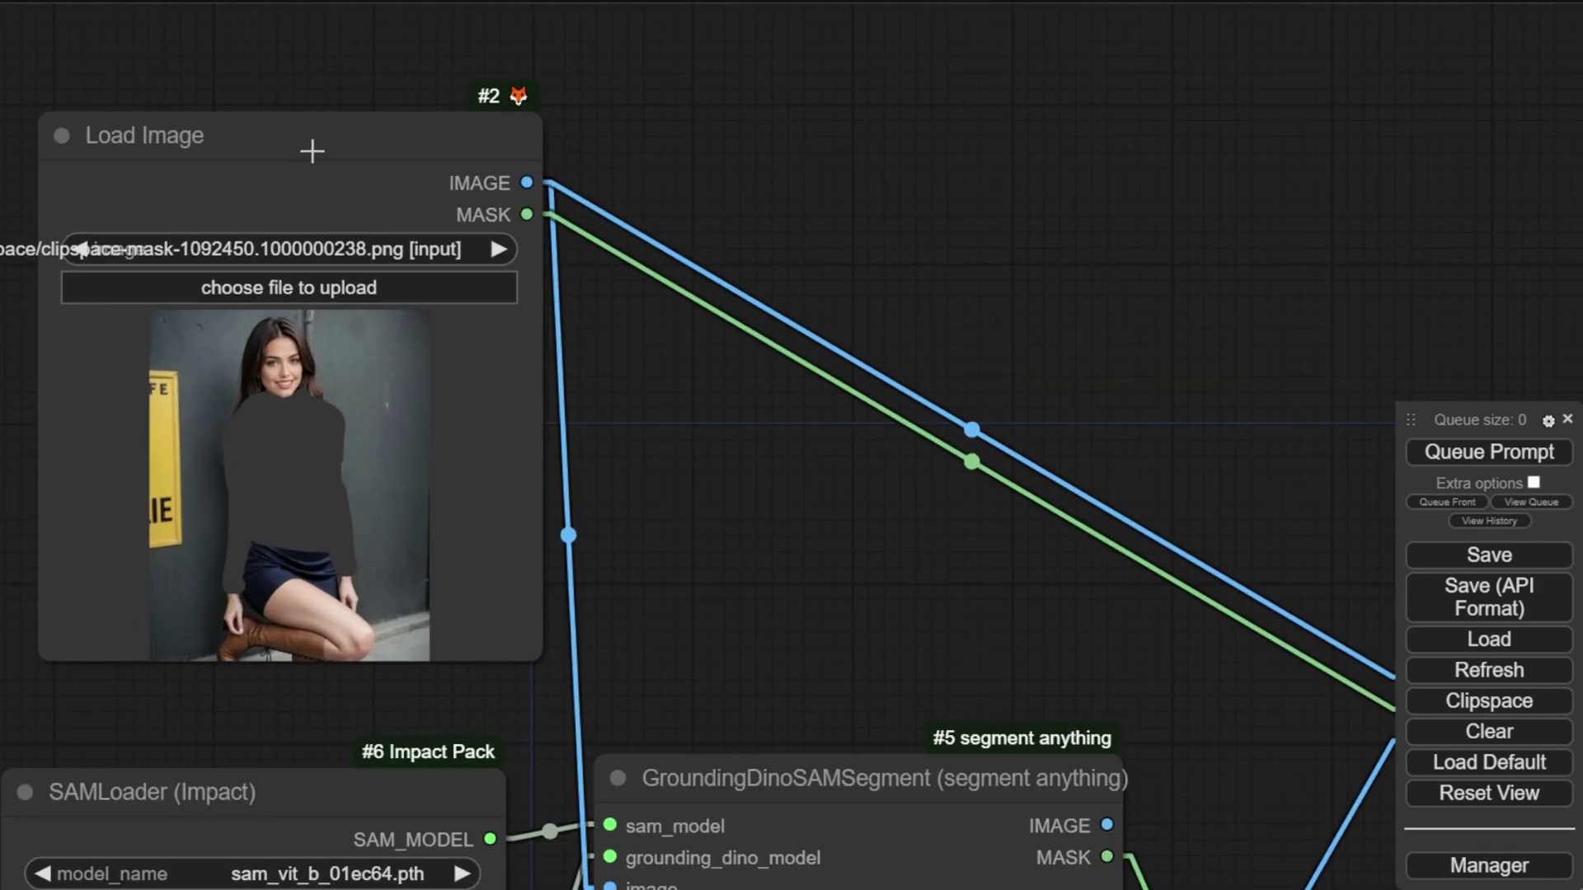
drag(312, 150, 745, 167)
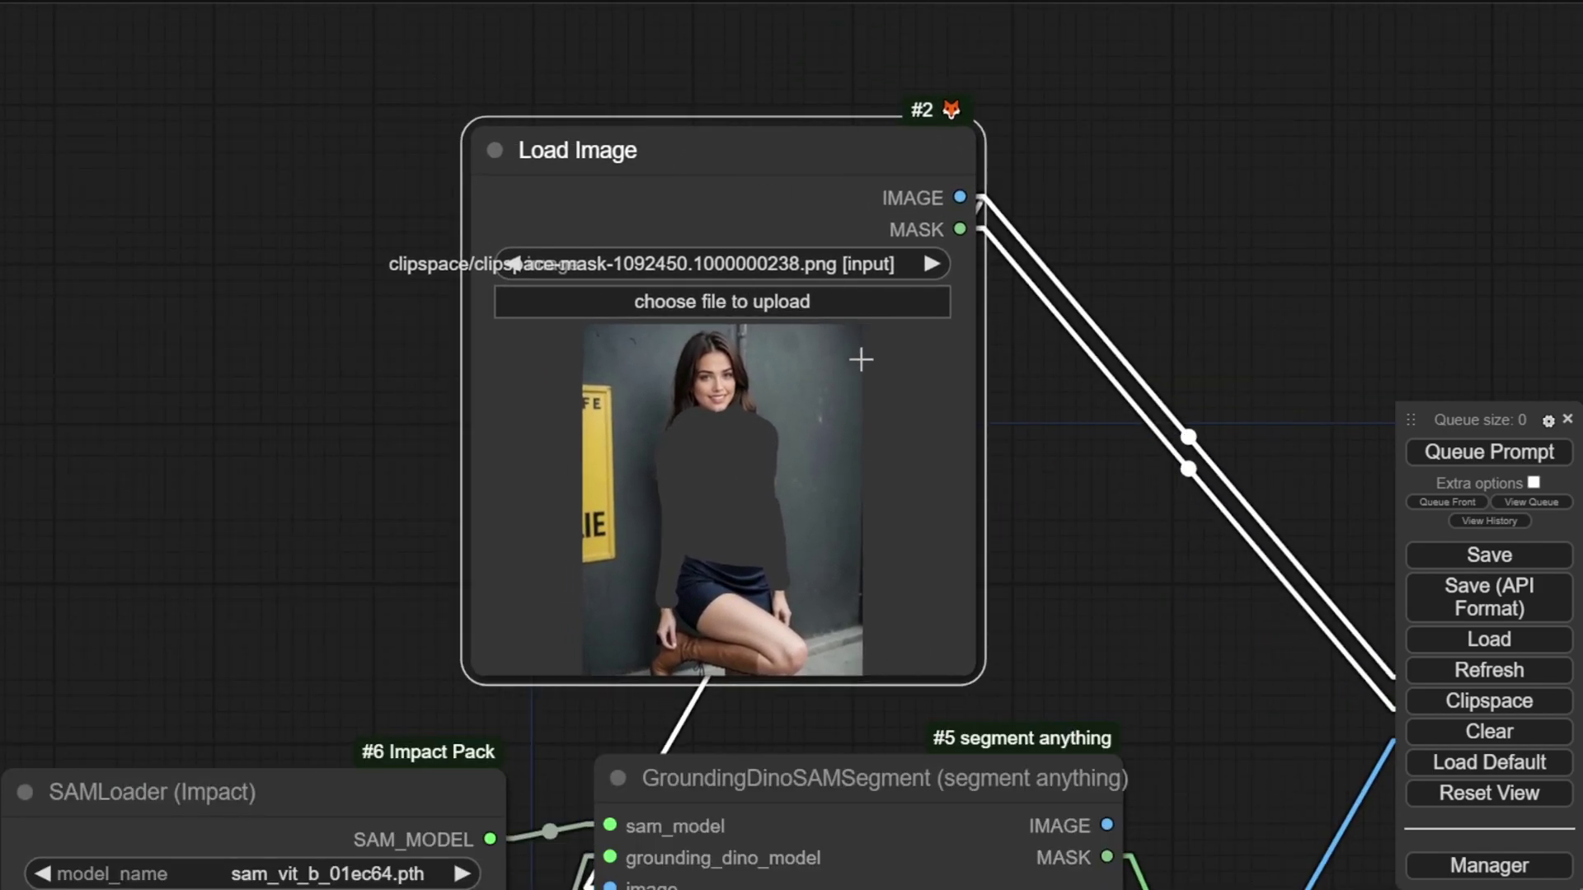
right_click(751, 462)
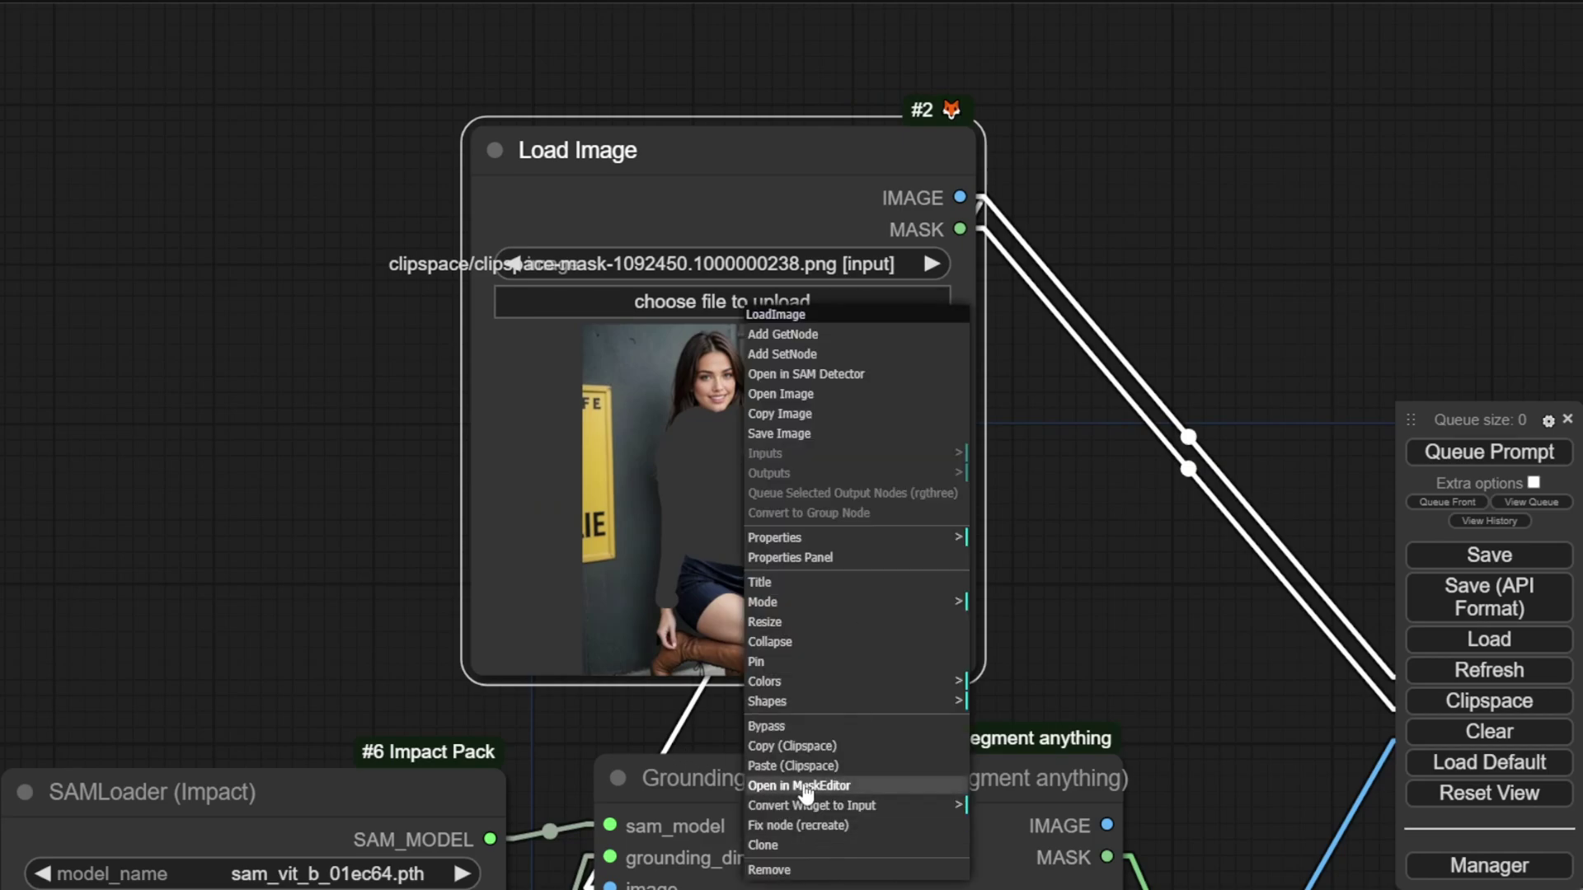
click(1105, 637)
drag(1123, 653, 562, 236)
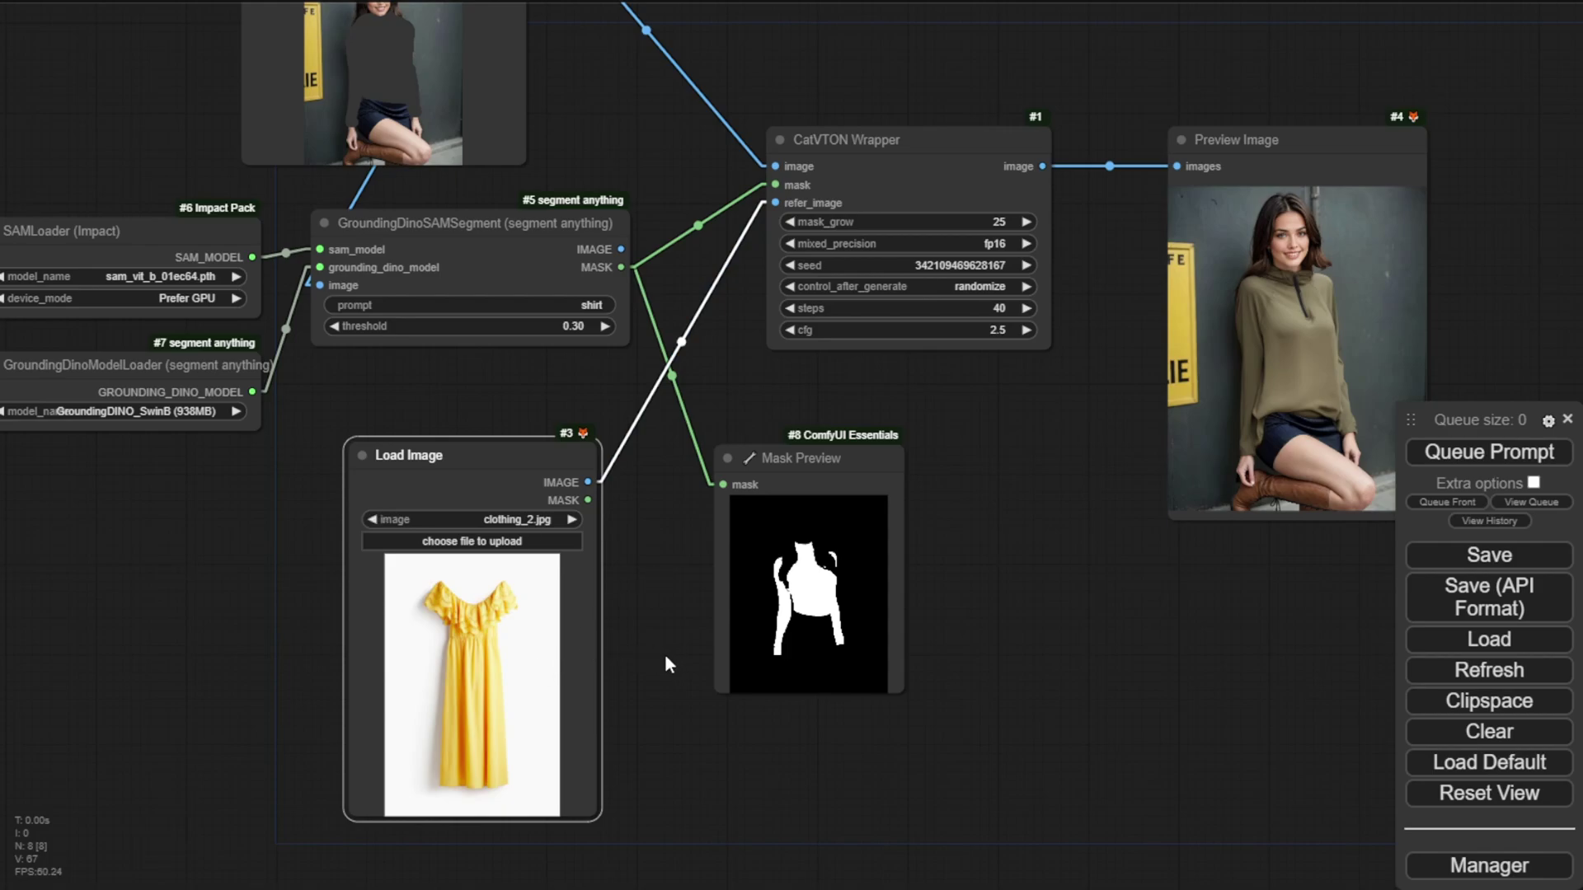
- Generate the try-on with clothing_2.jpg and view the yellow ruffled top in Preview Image
drag(665, 655, 643, 417)
scroll(464, 452, up, 6)
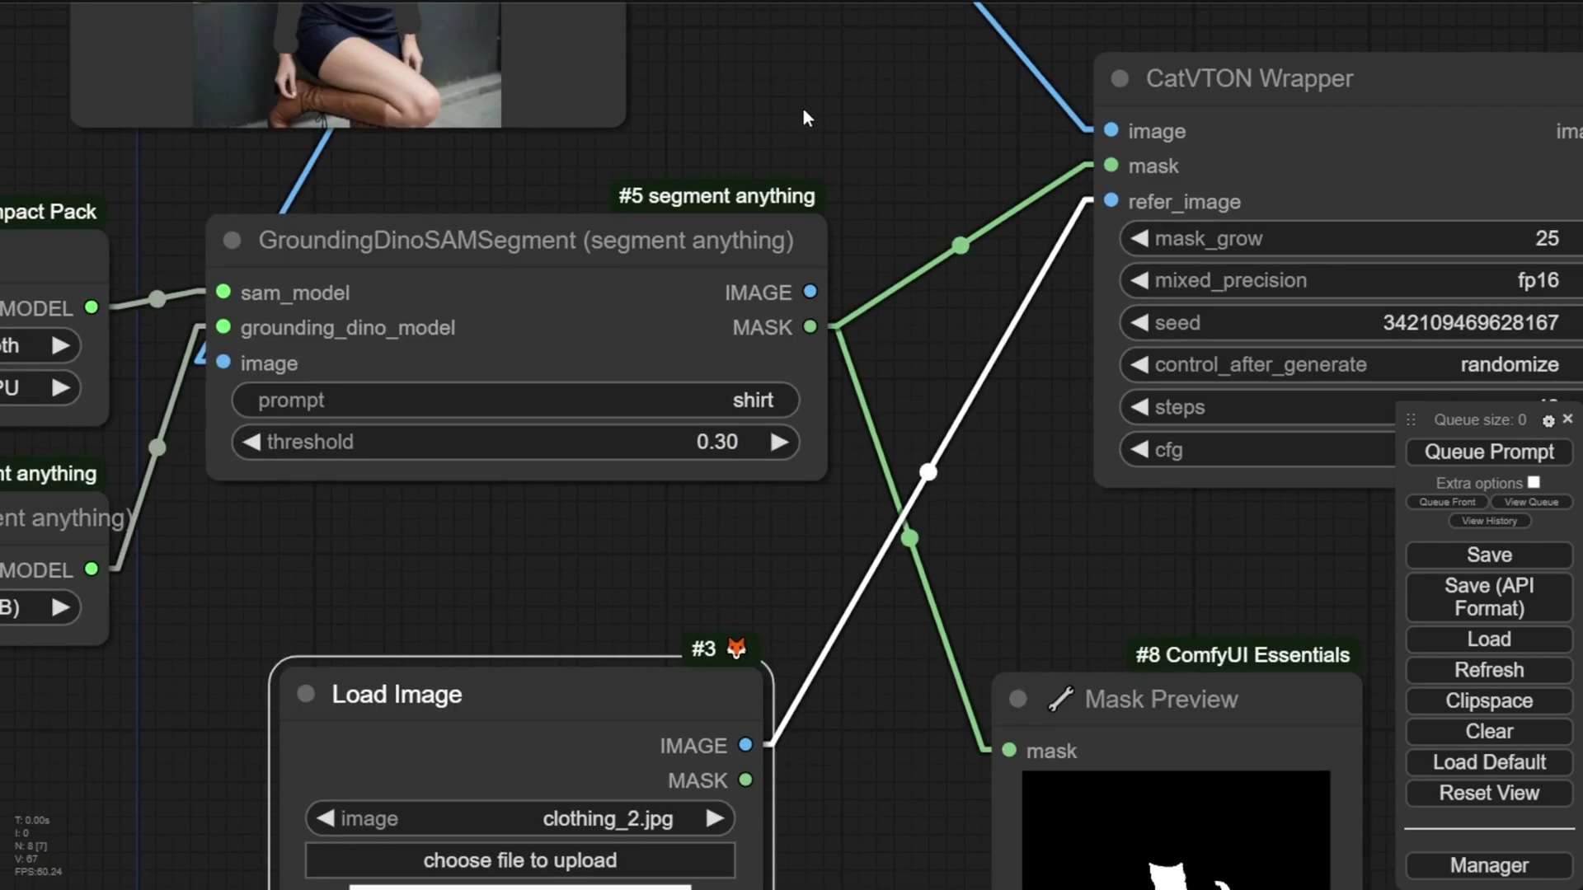
drag(803, 117, 783, 188)
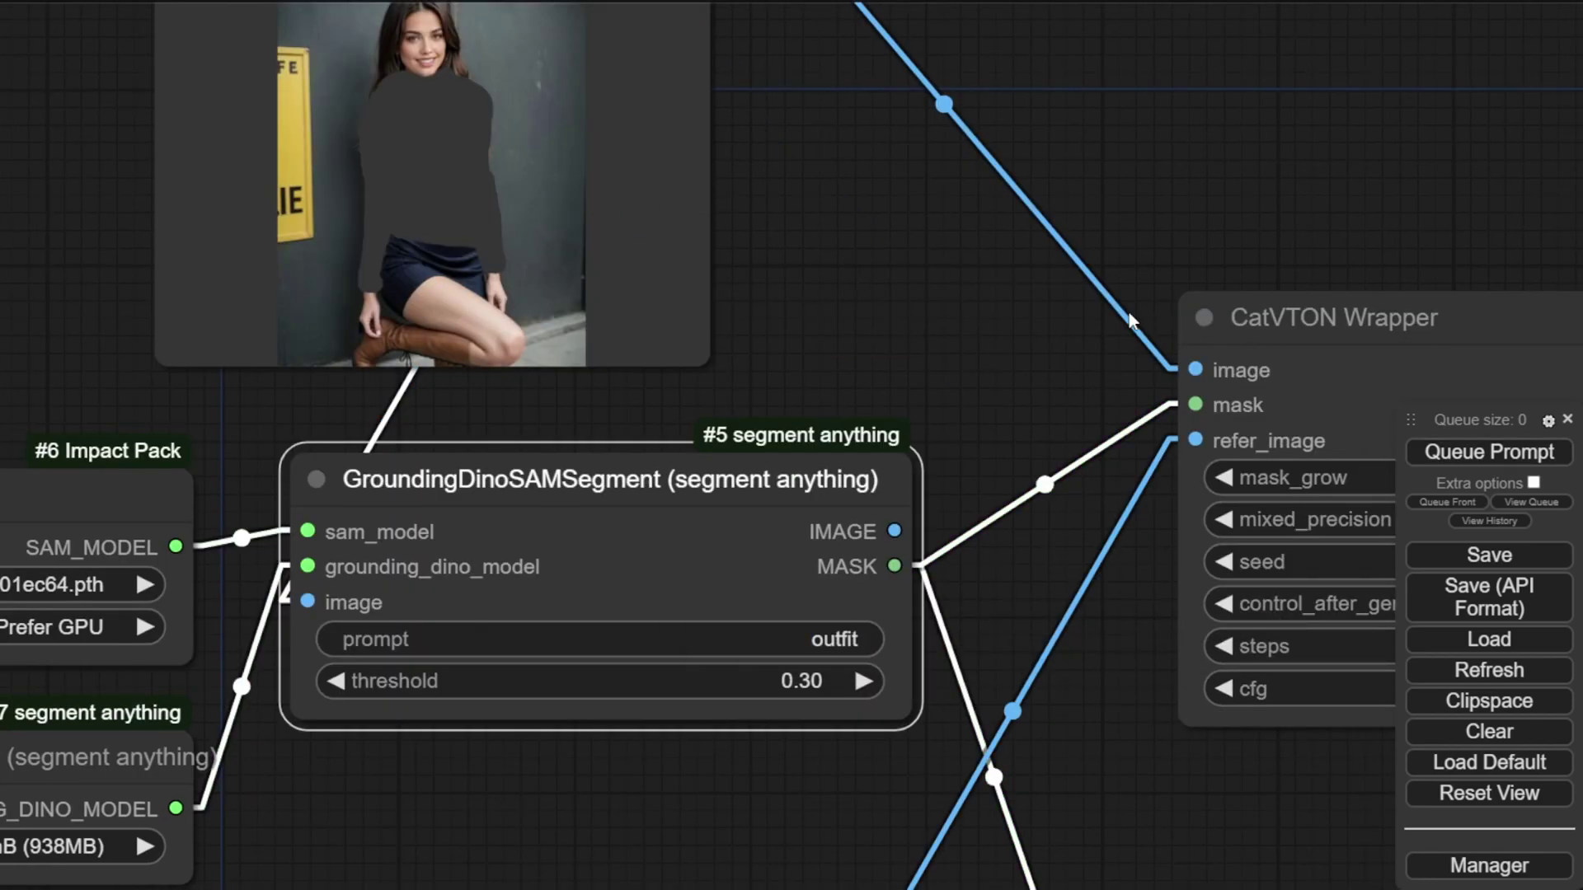
click(1519, 455)
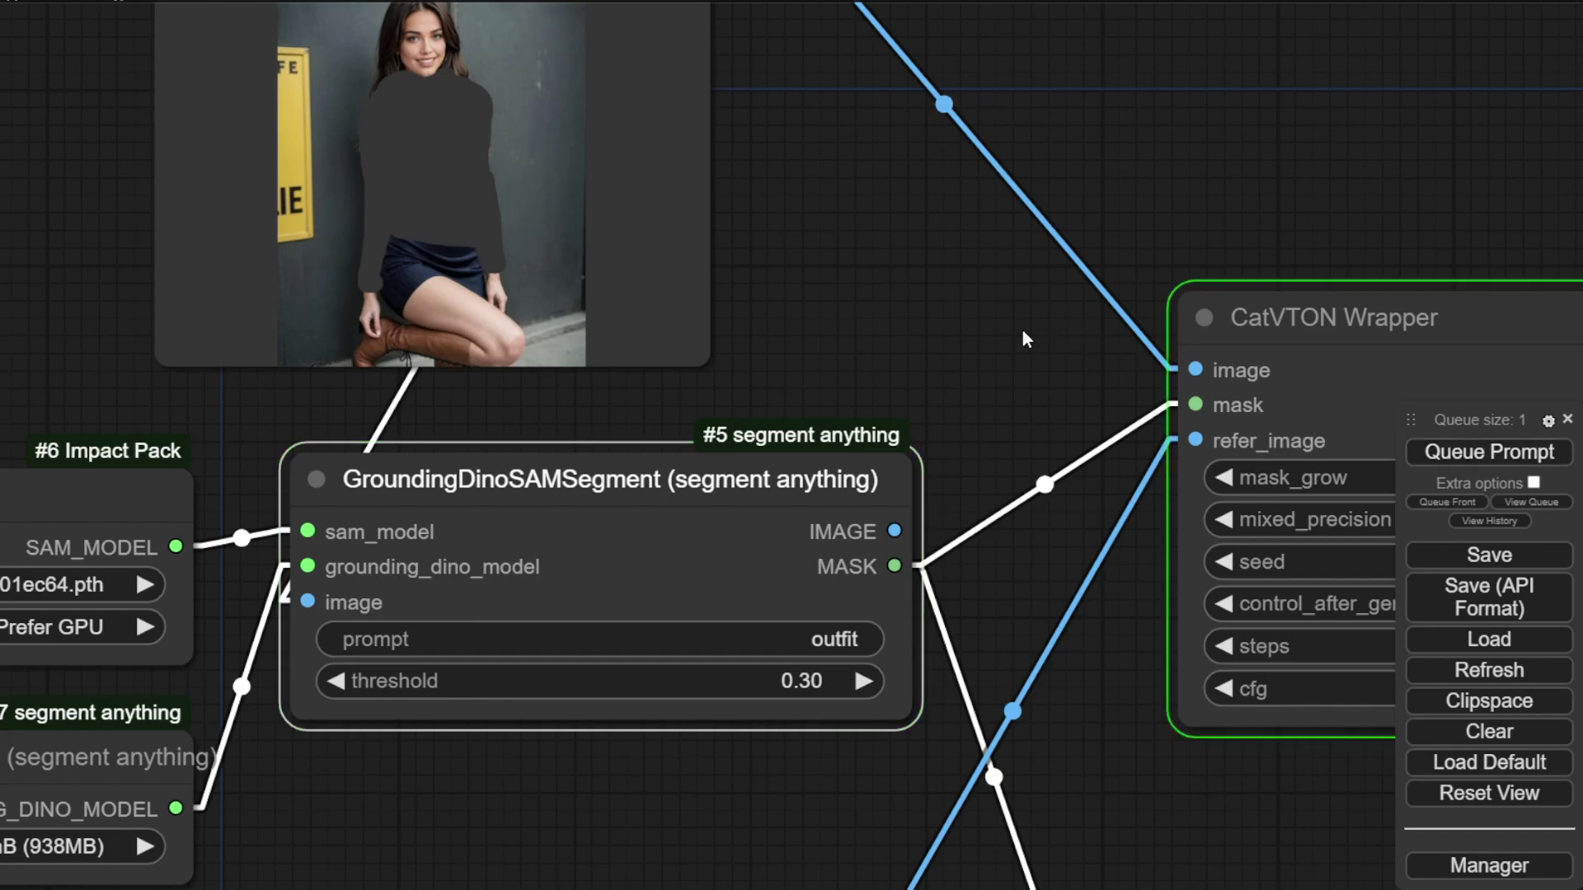
scroll(957, 326, down, 3)
drag(958, 321, 205, 123)
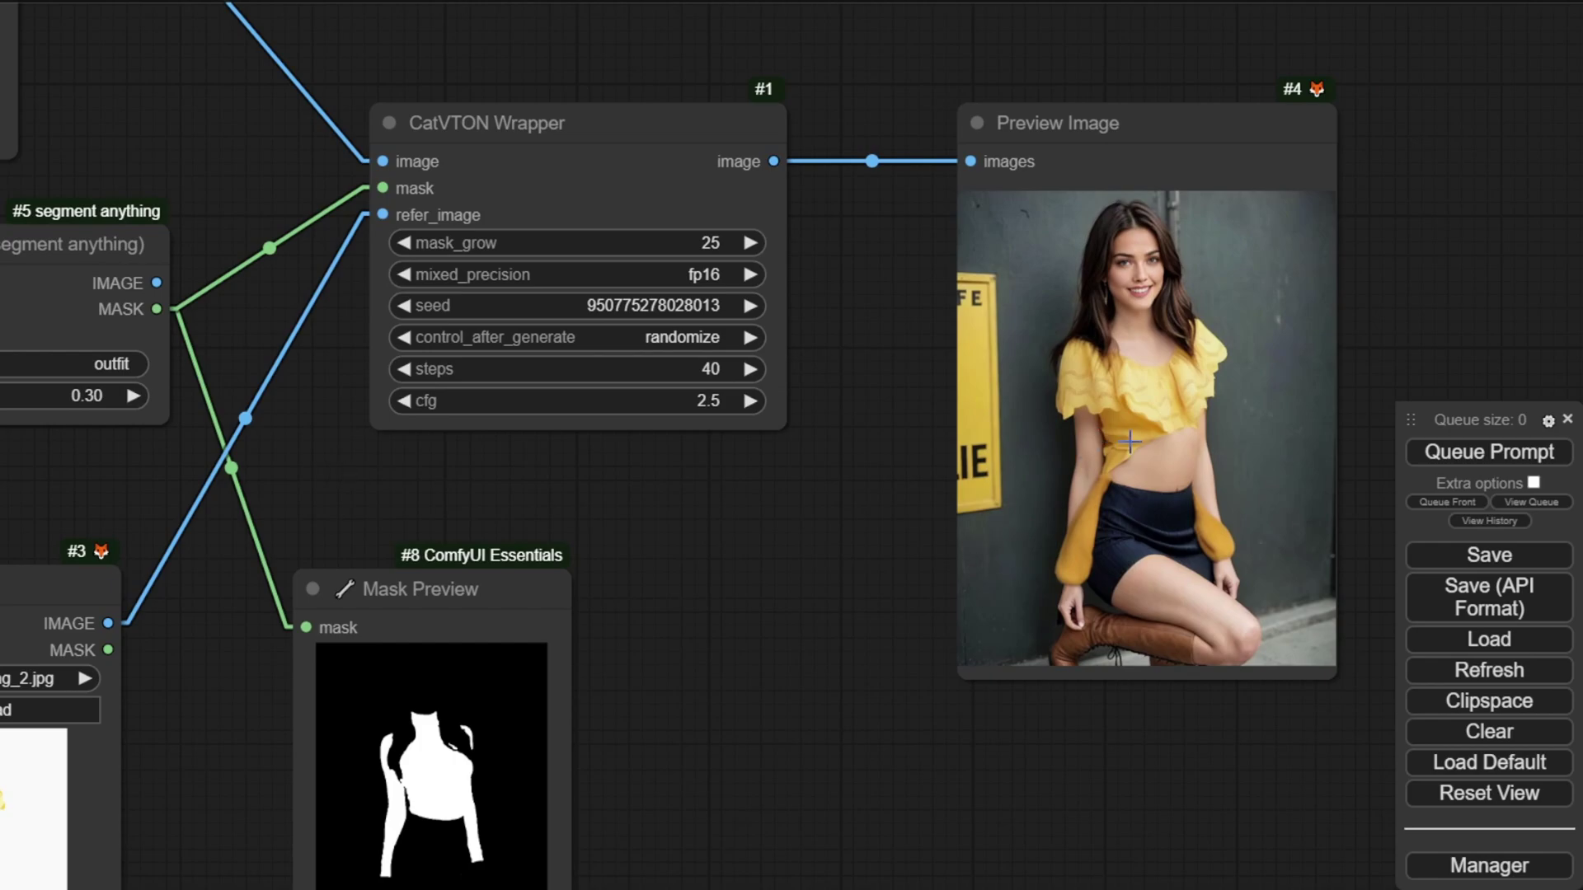
scroll(1126, 441, up, 3)
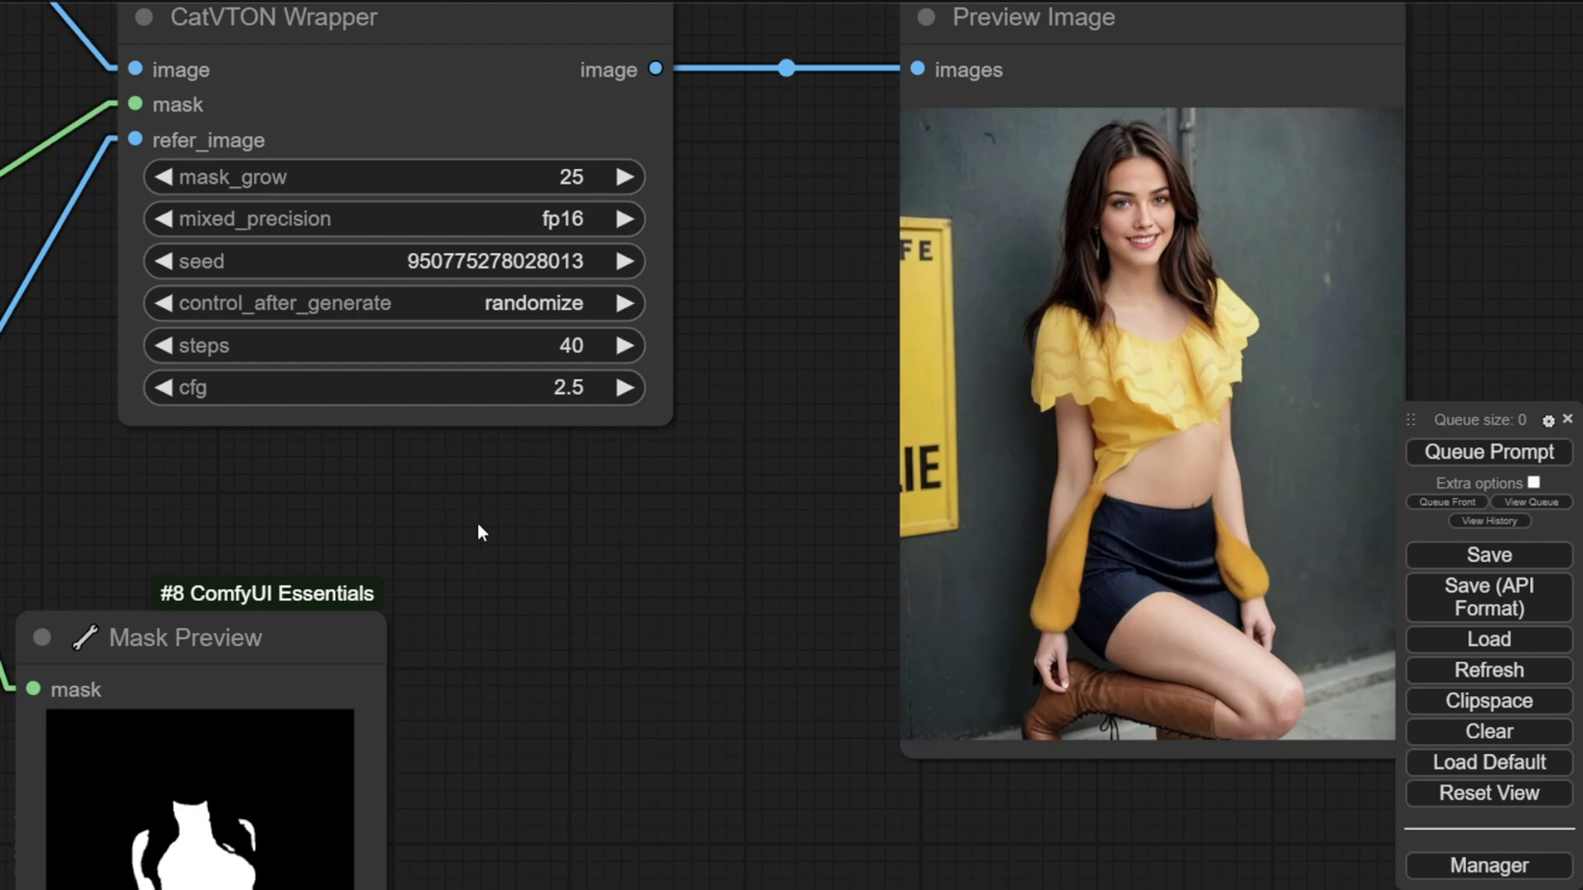
- Extend the model photo's mask over the skirt in MaskEditor and save it to the node
drag(247, 512, 1130, 794)
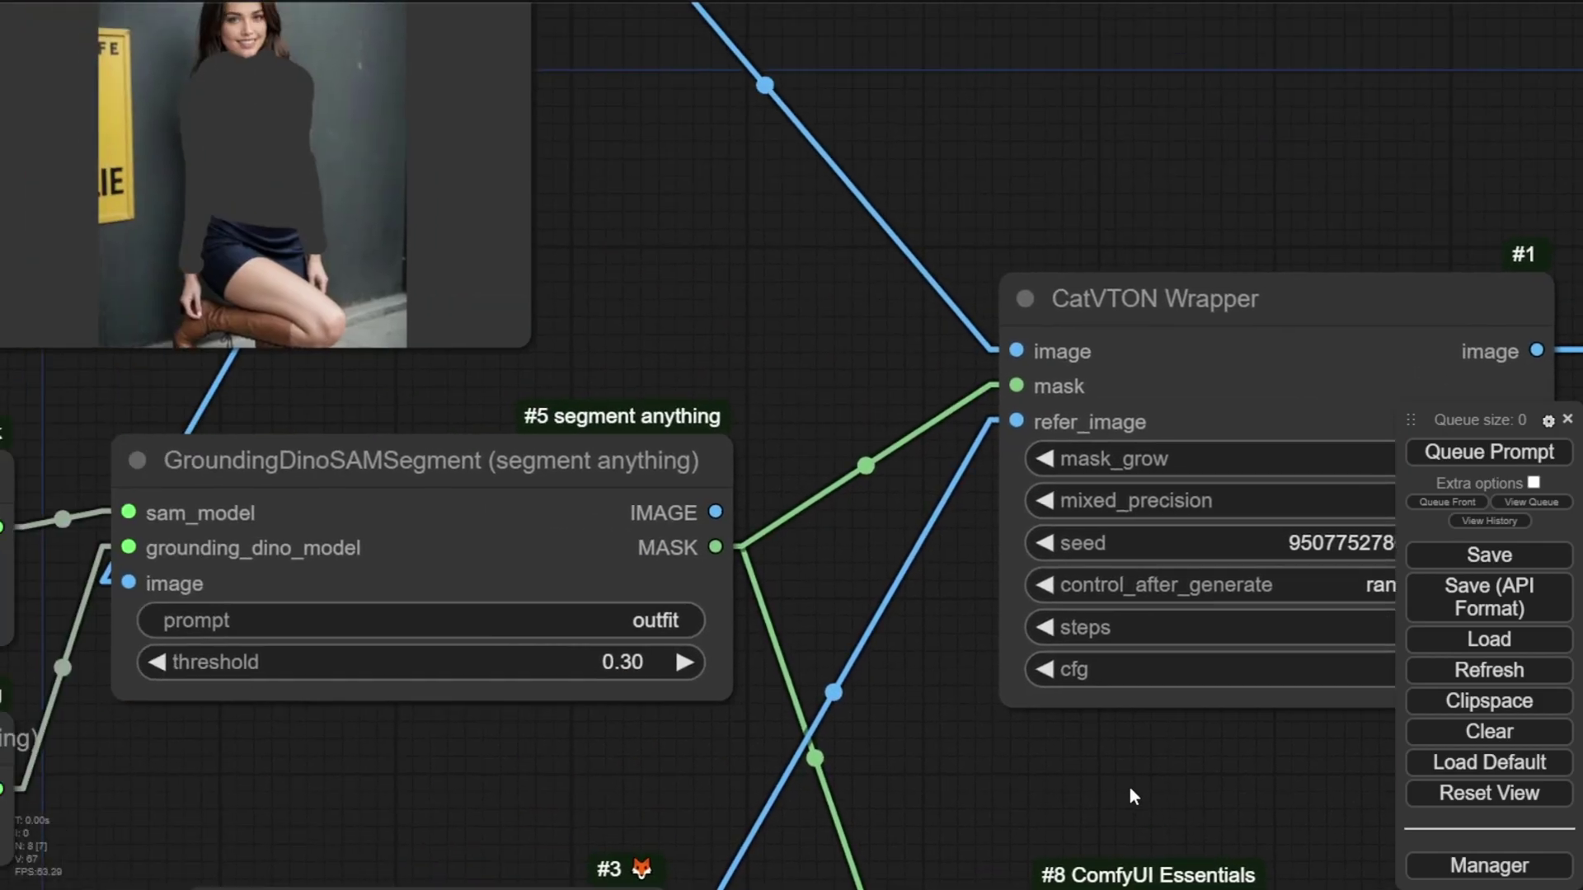
drag(762, 310, 952, 562)
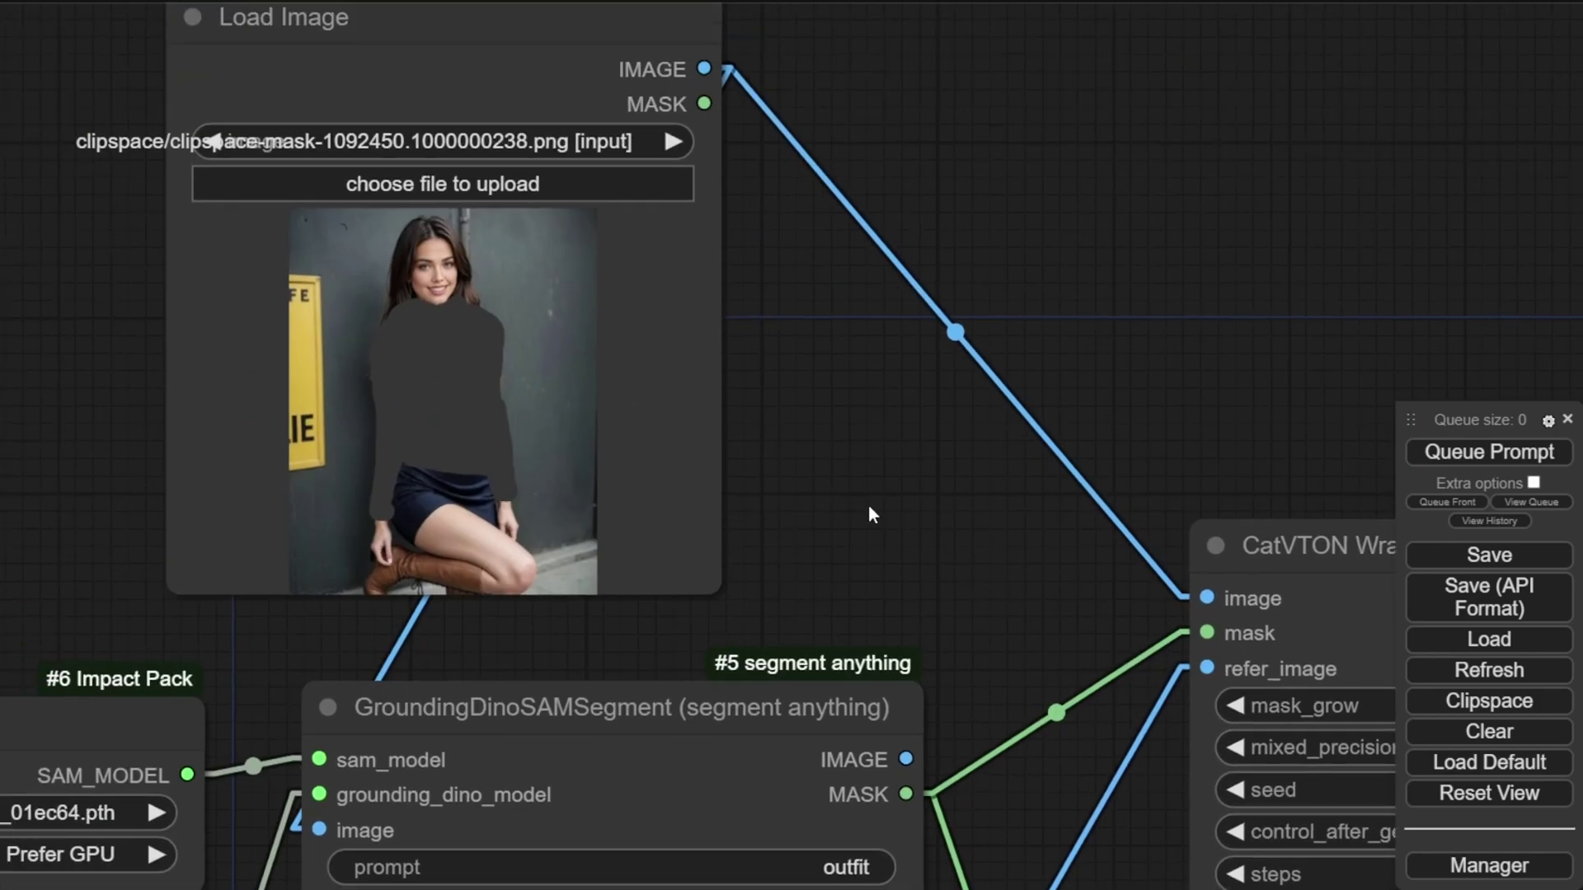
drag(867, 506, 966, 415)
right_click(538, 298)
click(610, 776)
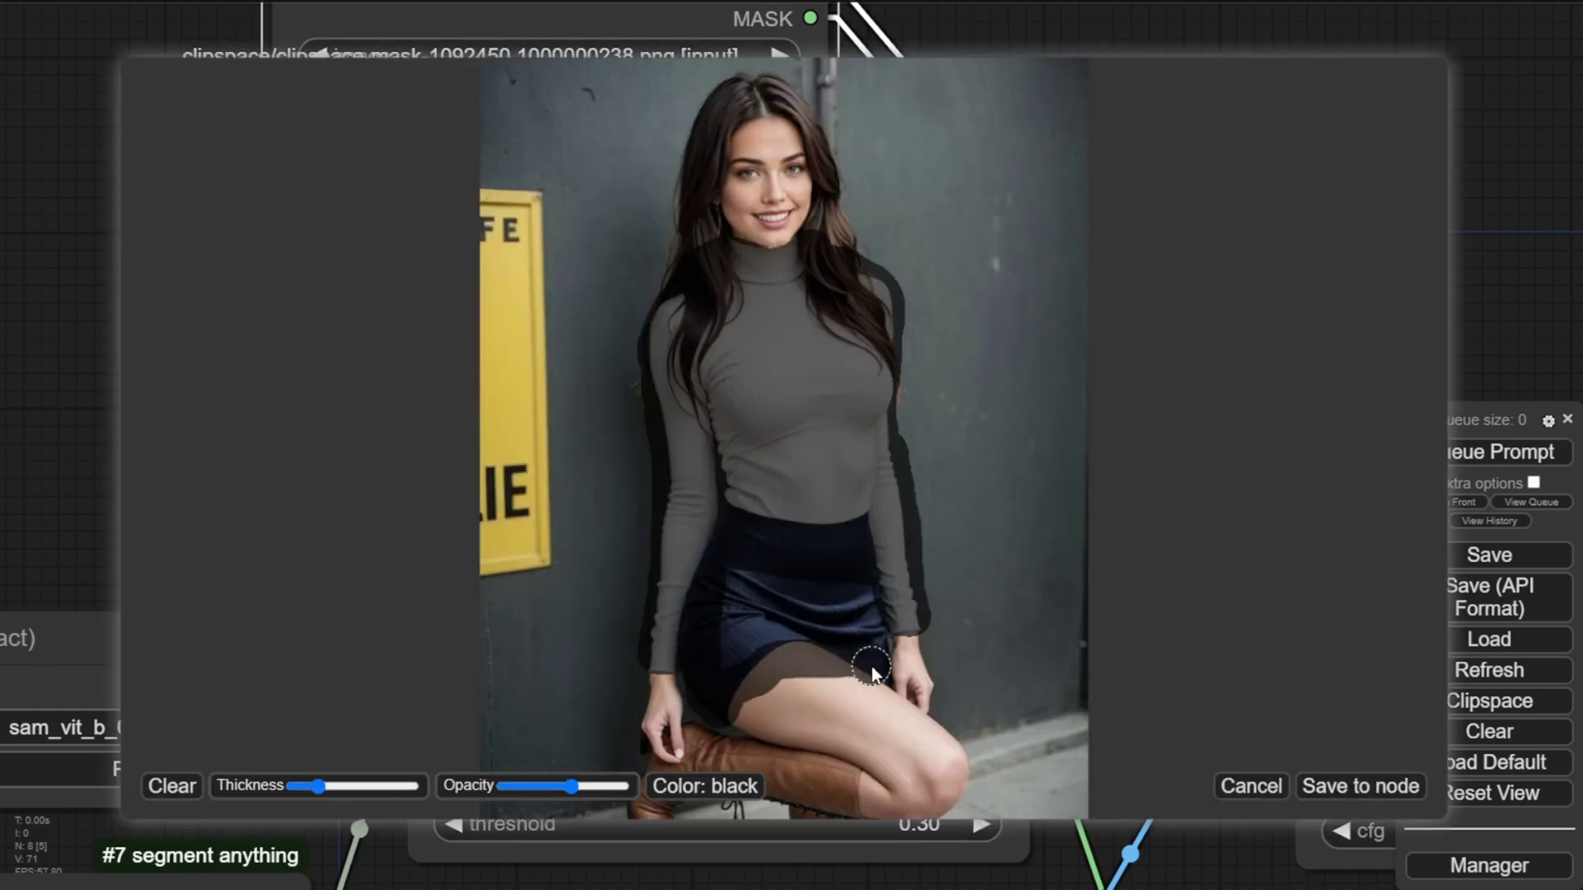
drag(877, 651, 742, 626)
click(1361, 786)
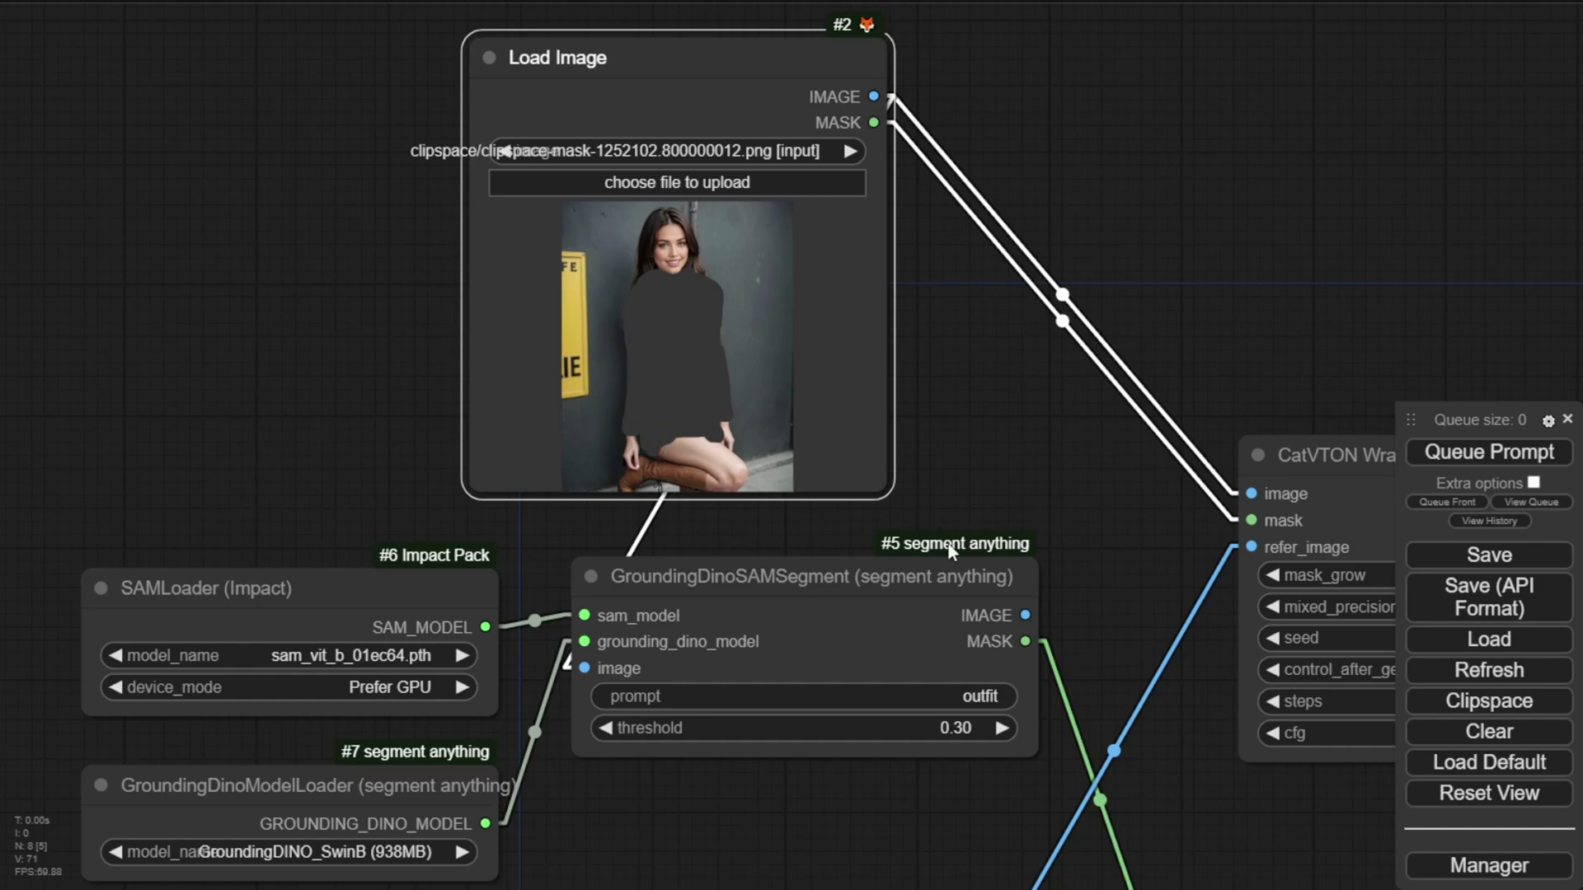
- Rerun with the extended mask, giving a dark dress with yellow ruffled sleeves, and reposition the garment loader
scroll(958, 551, down, 3)
drag(1126, 593, 1010, 169)
scroll(835, 548, down, 1)
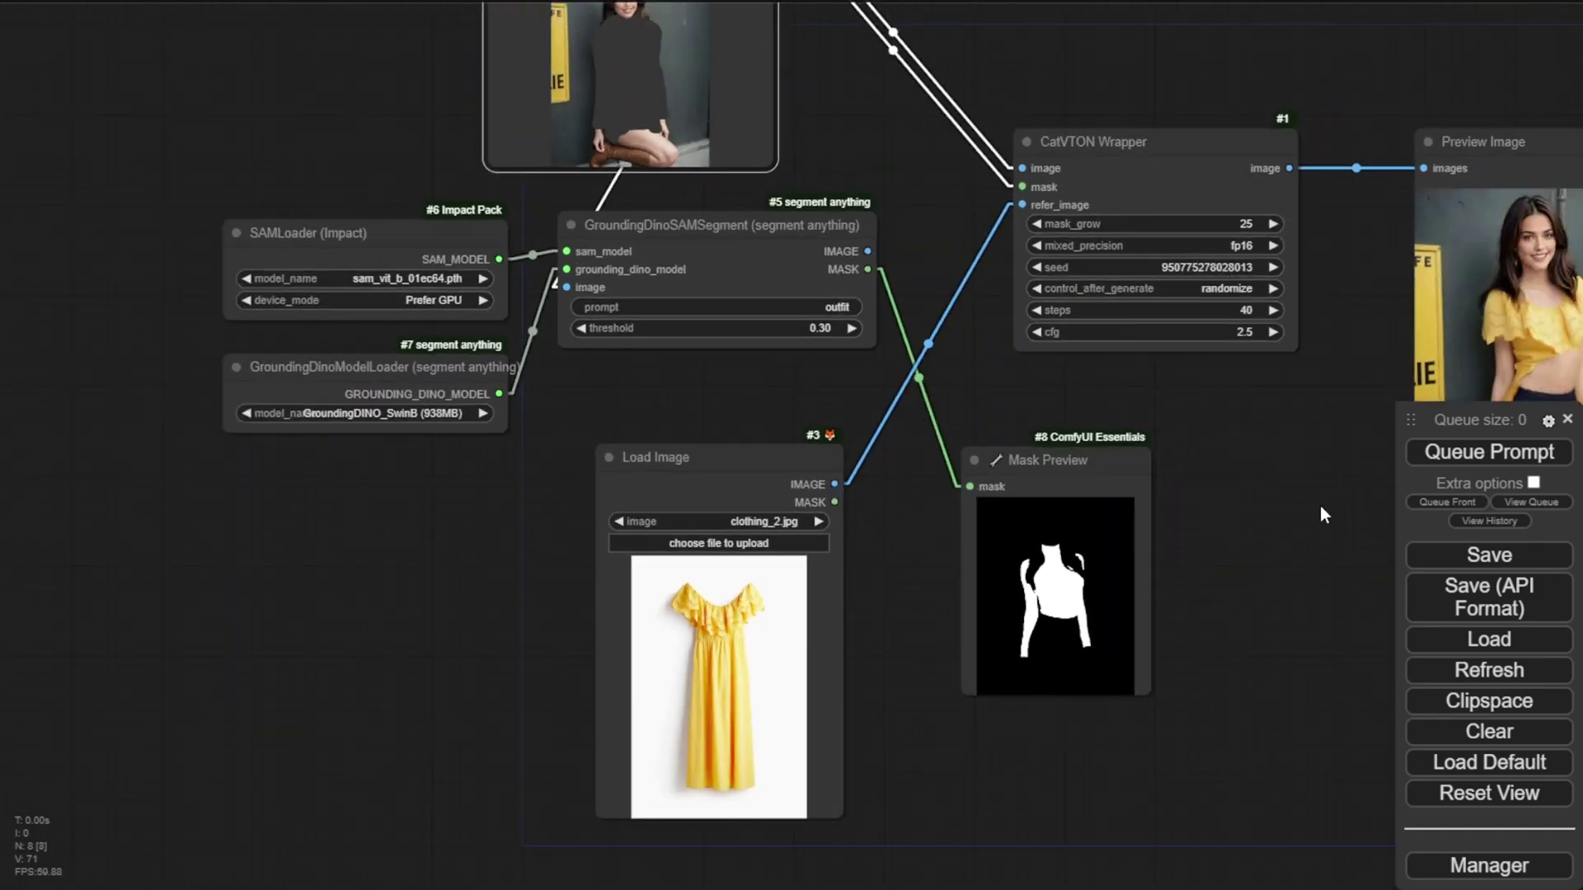
click(1488, 451)
drag(1234, 428, 775, 524)
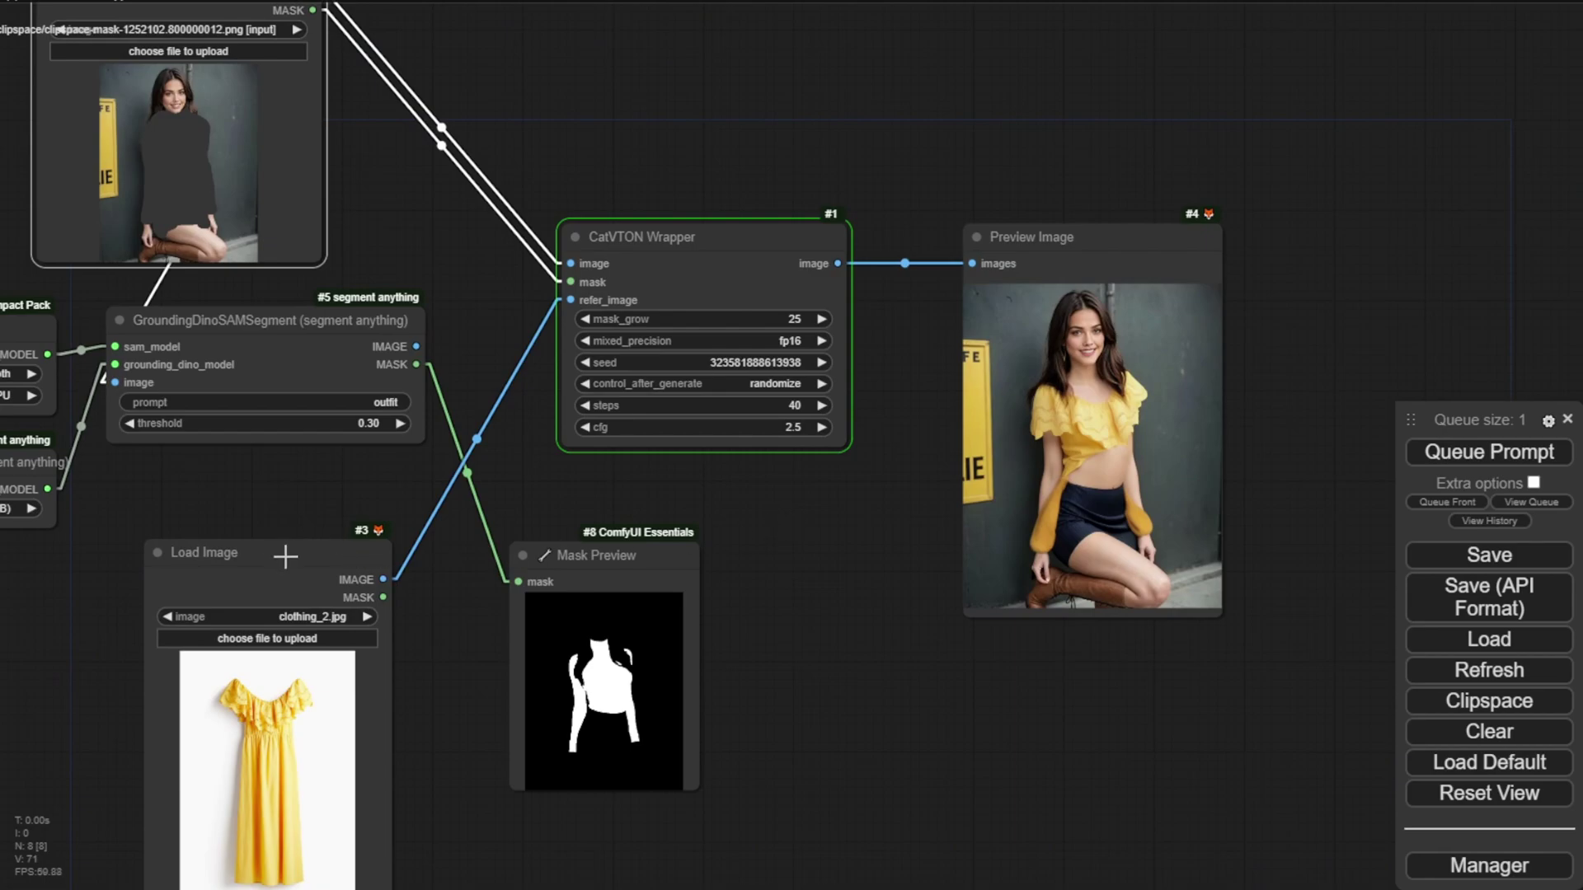
drag(286, 554, 272, 483)
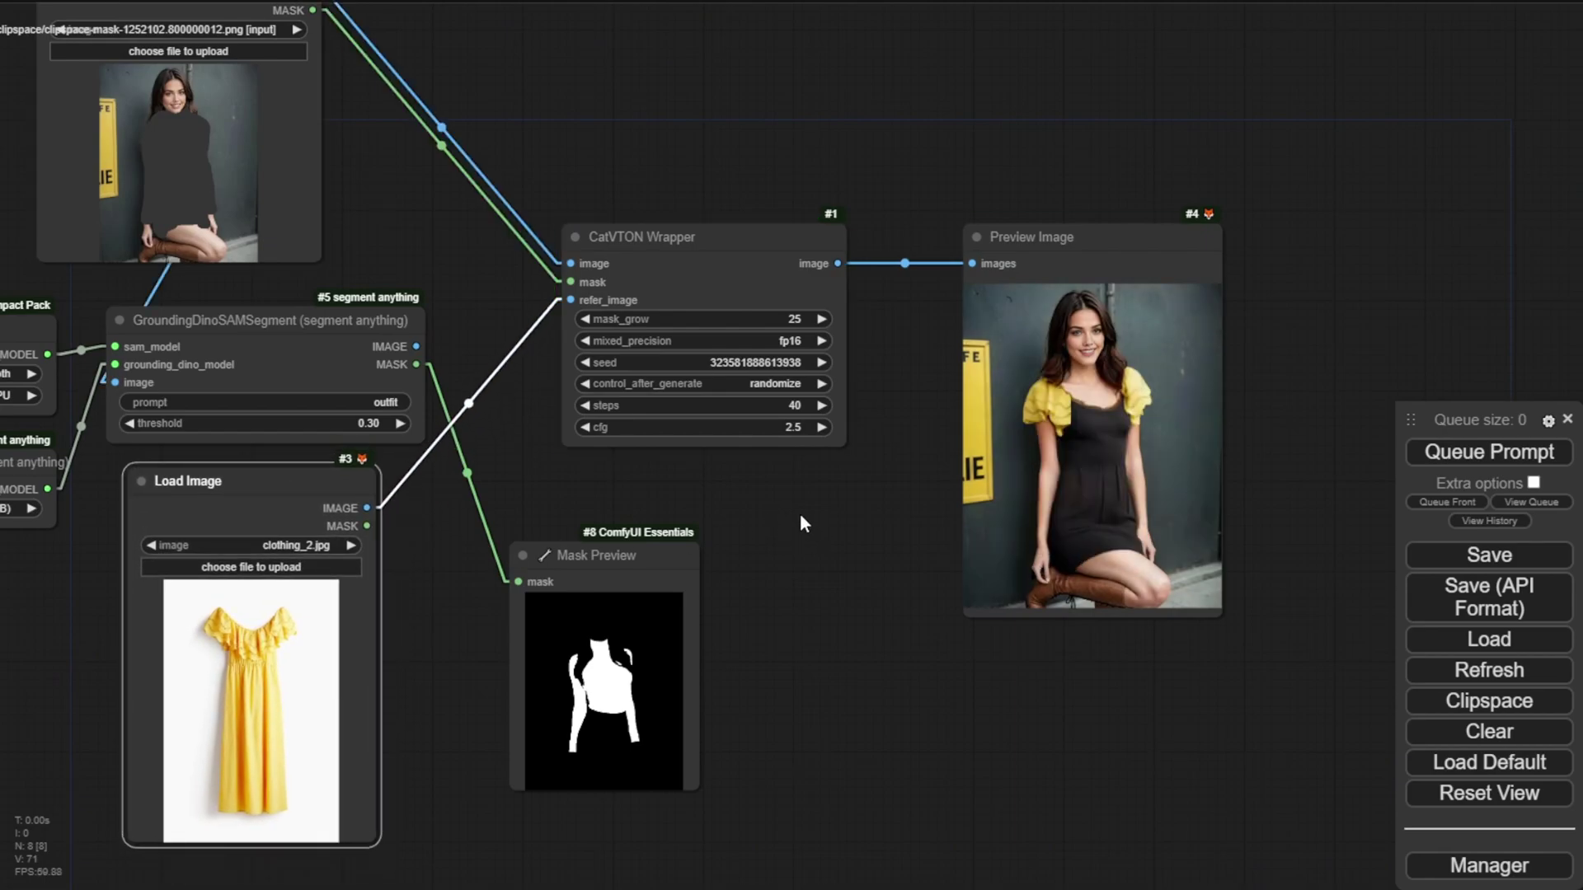
- Paint the model photo's mask over the torso, legs and boots in MaskEditor
scroll(1072, 442, up, 4)
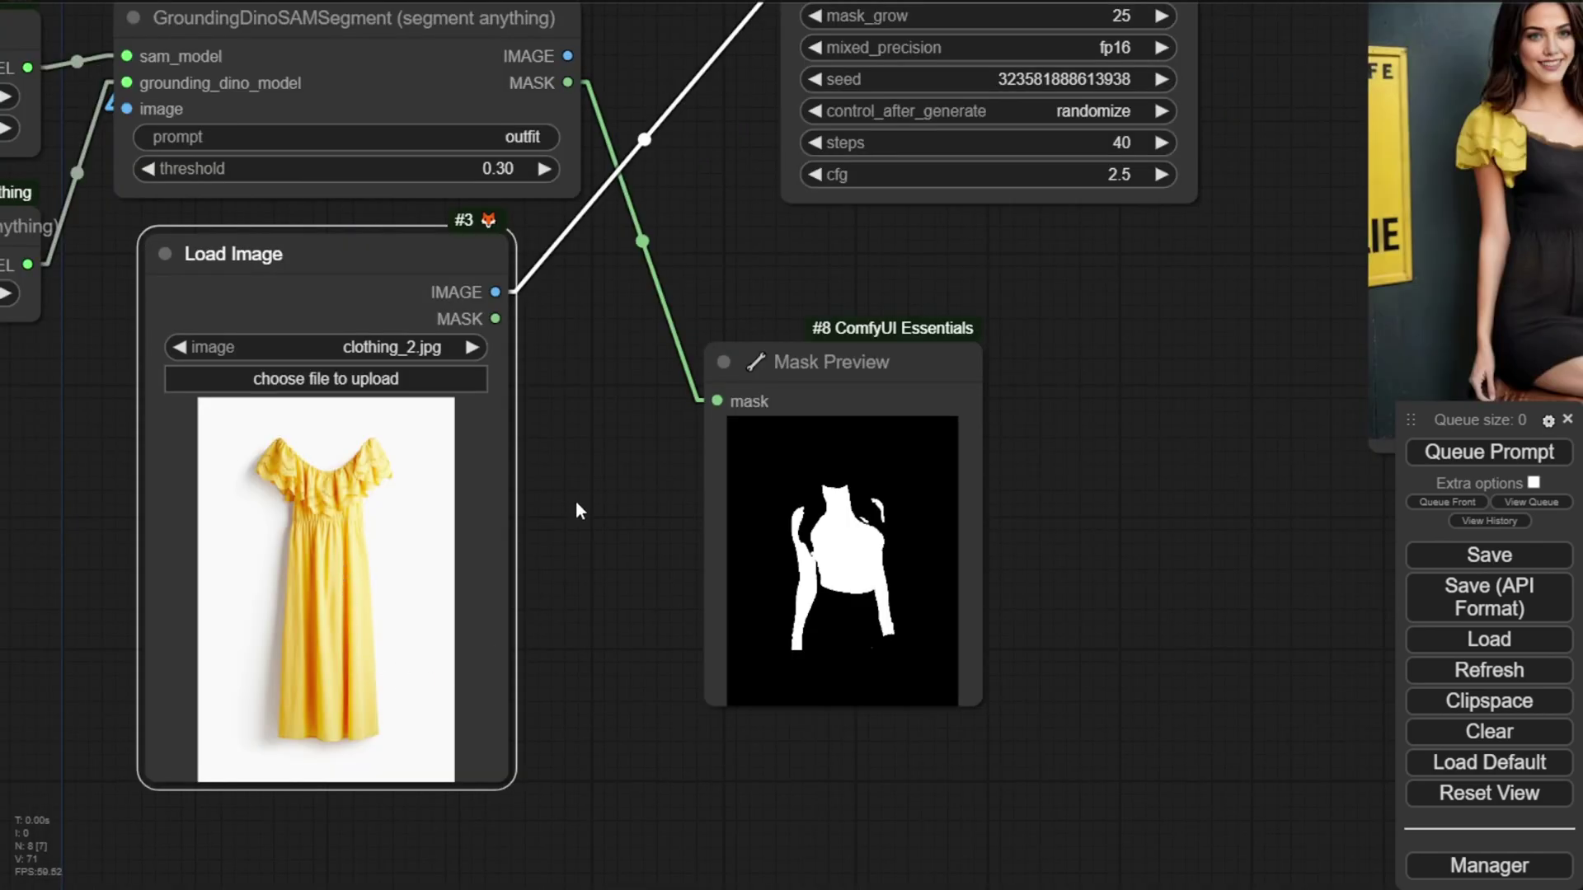
drag(576, 501, 577, 542)
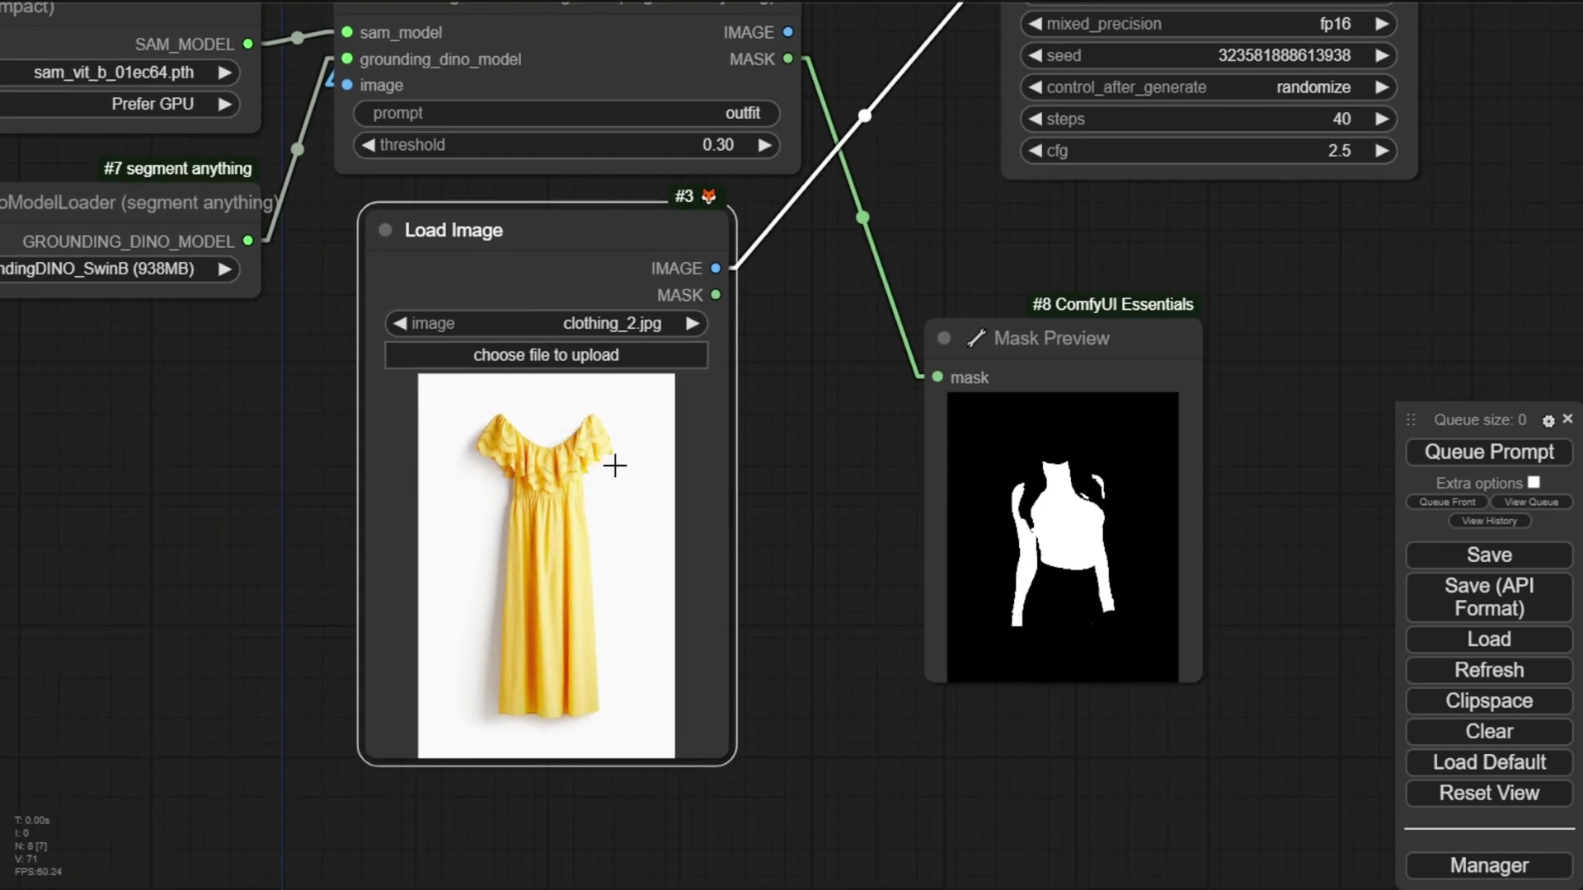
scroll(799, 386, up, 7)
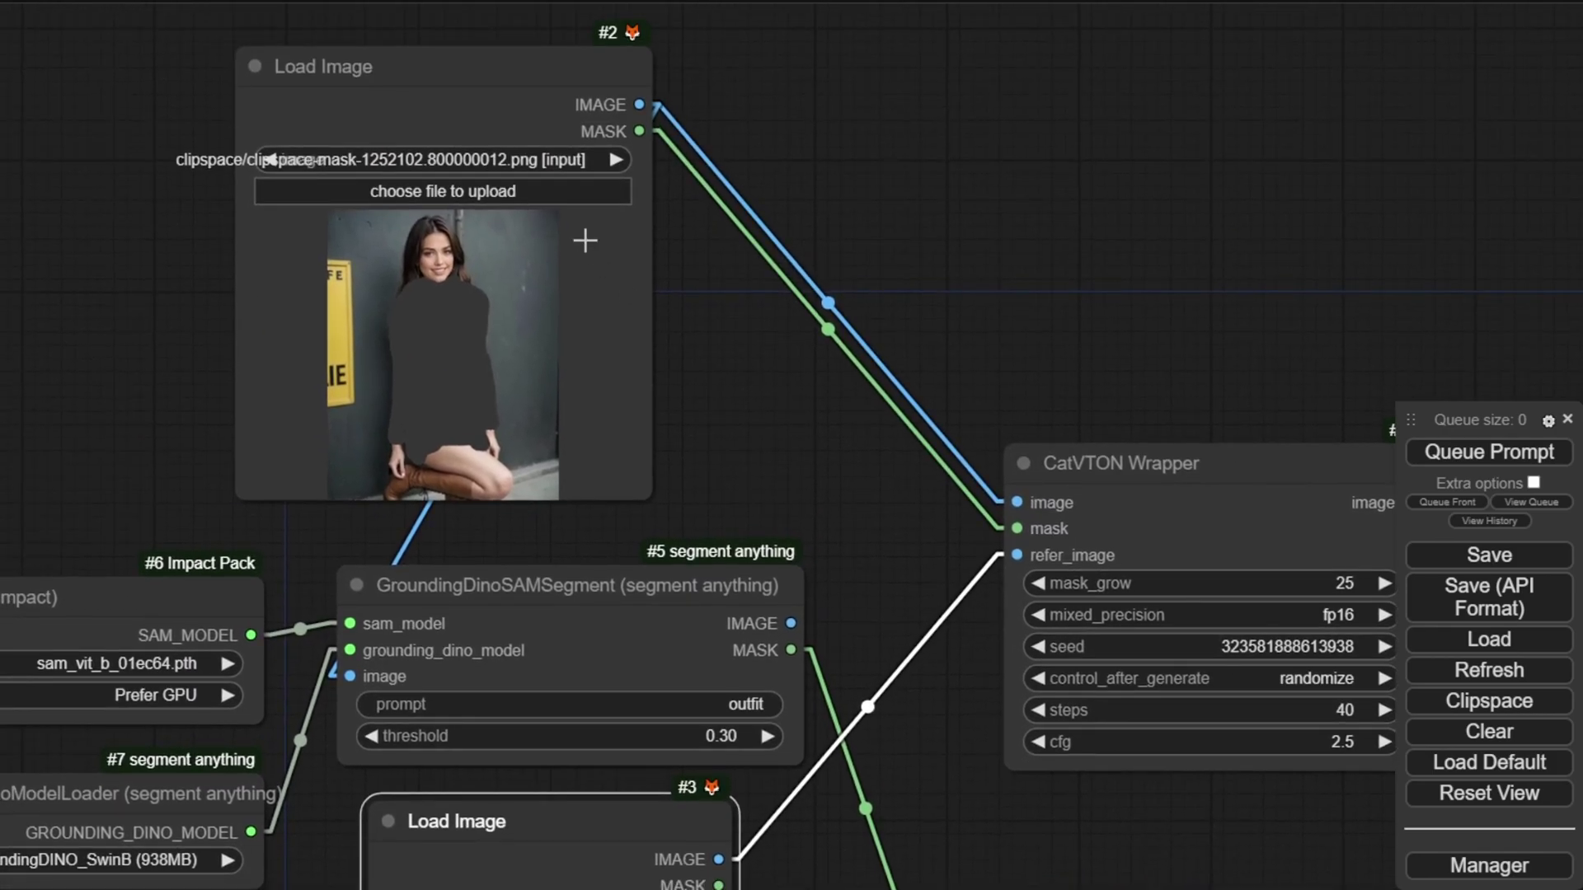
click(616, 159)
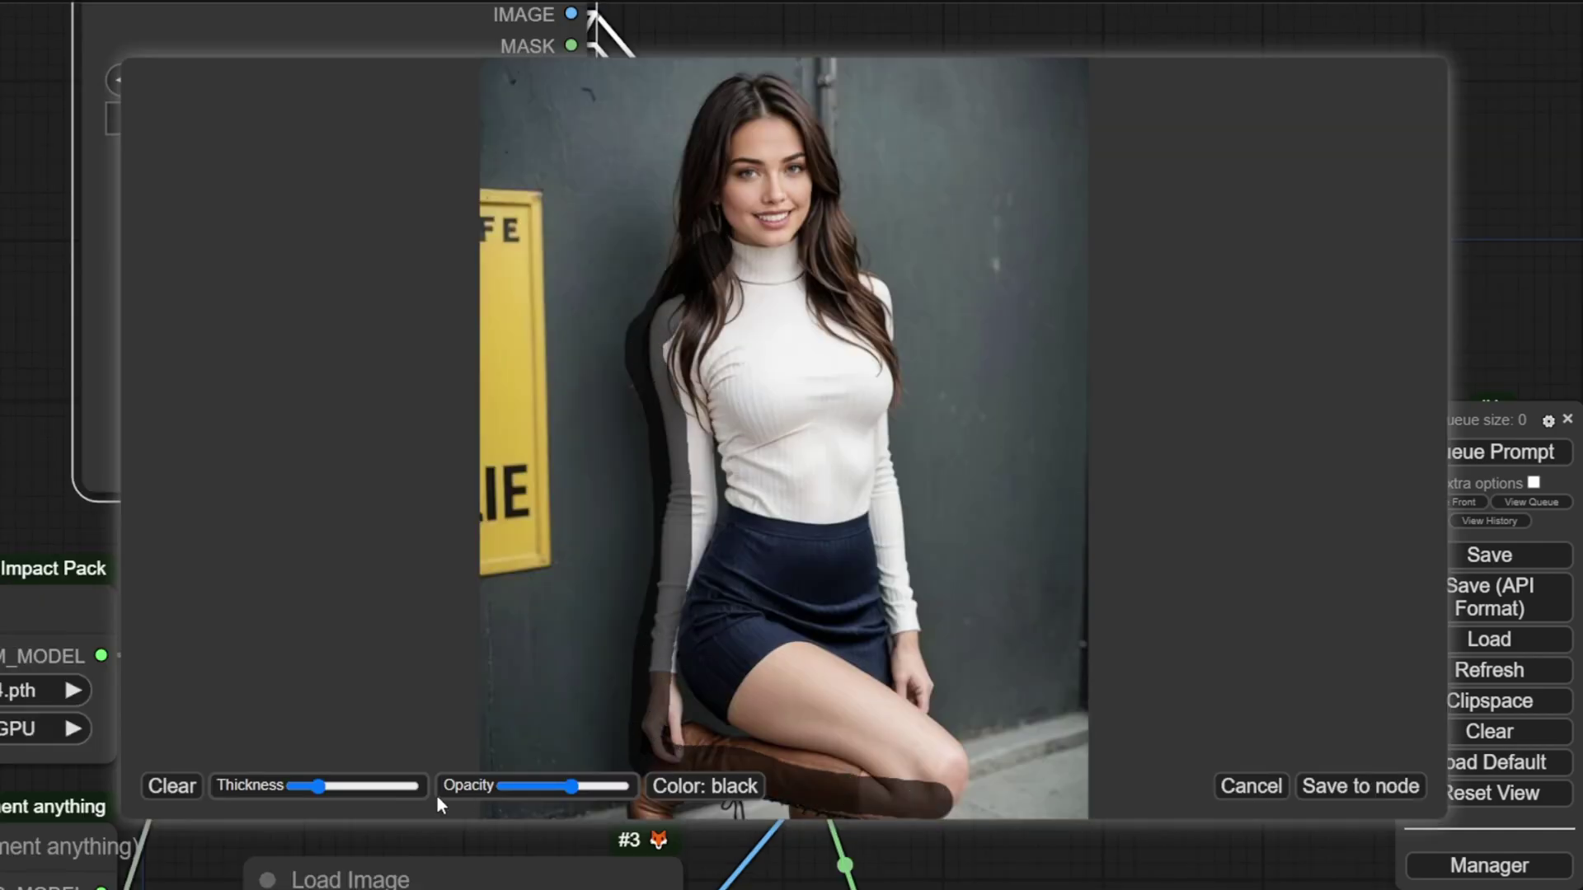
mouse_move(437, 796)
mouse_down()
mouse_move(893, 660)
mouse_move(798, 674)
mouse_move(825, 495)
mouse_up()
- Save the whole-figure mask and regenerate, showing the full-length yellow ruffled dress from clothing_2.jpg
click(1361, 786)
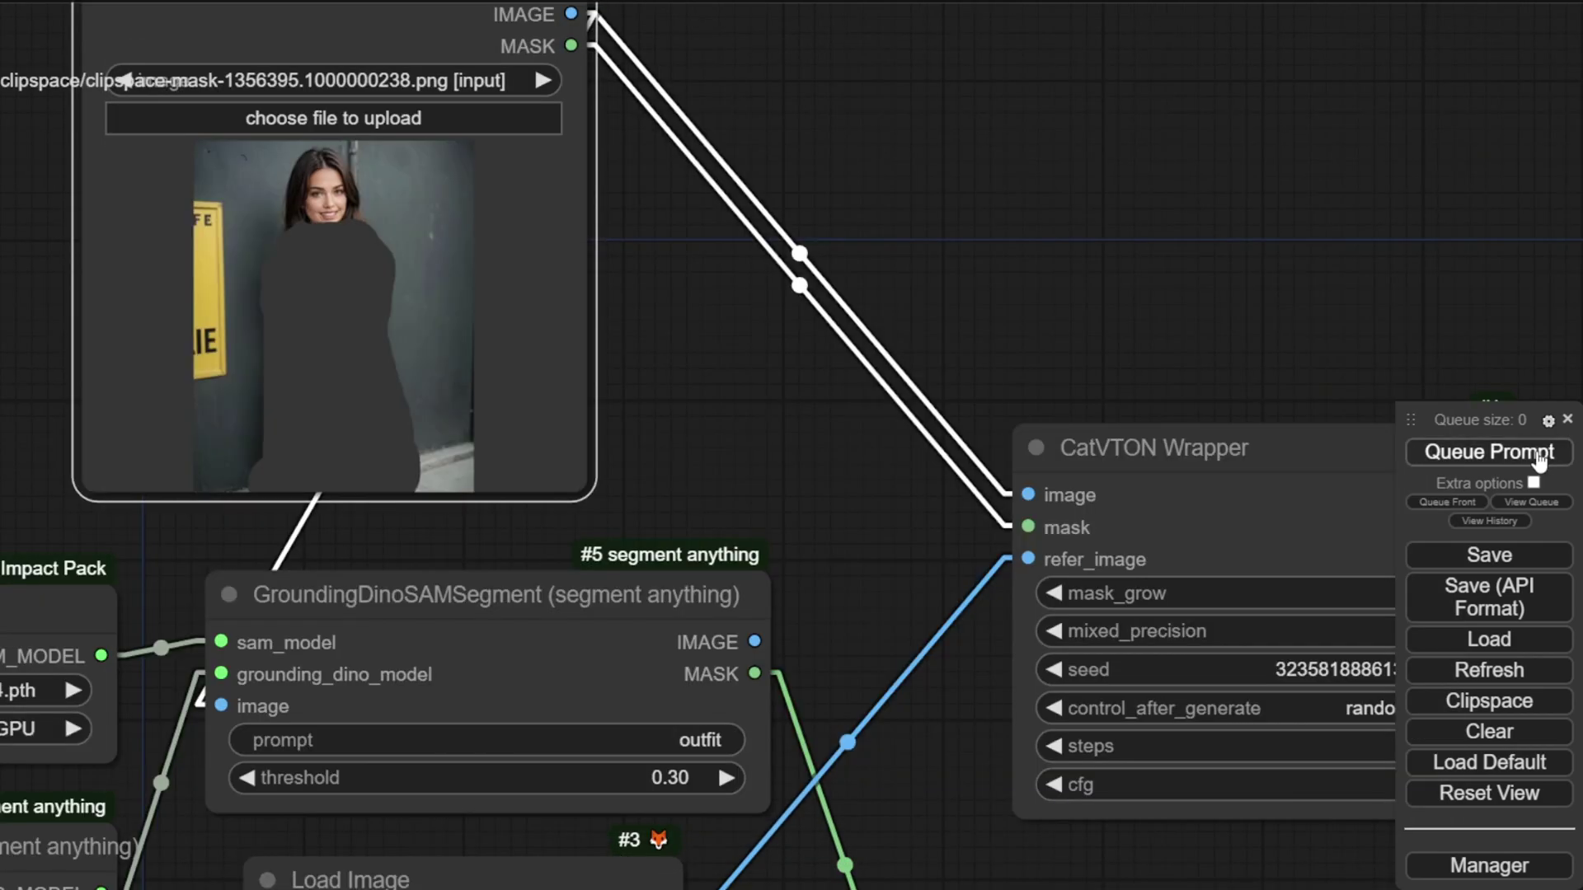
click(1538, 459)
scroll(1105, 221, down, 2)
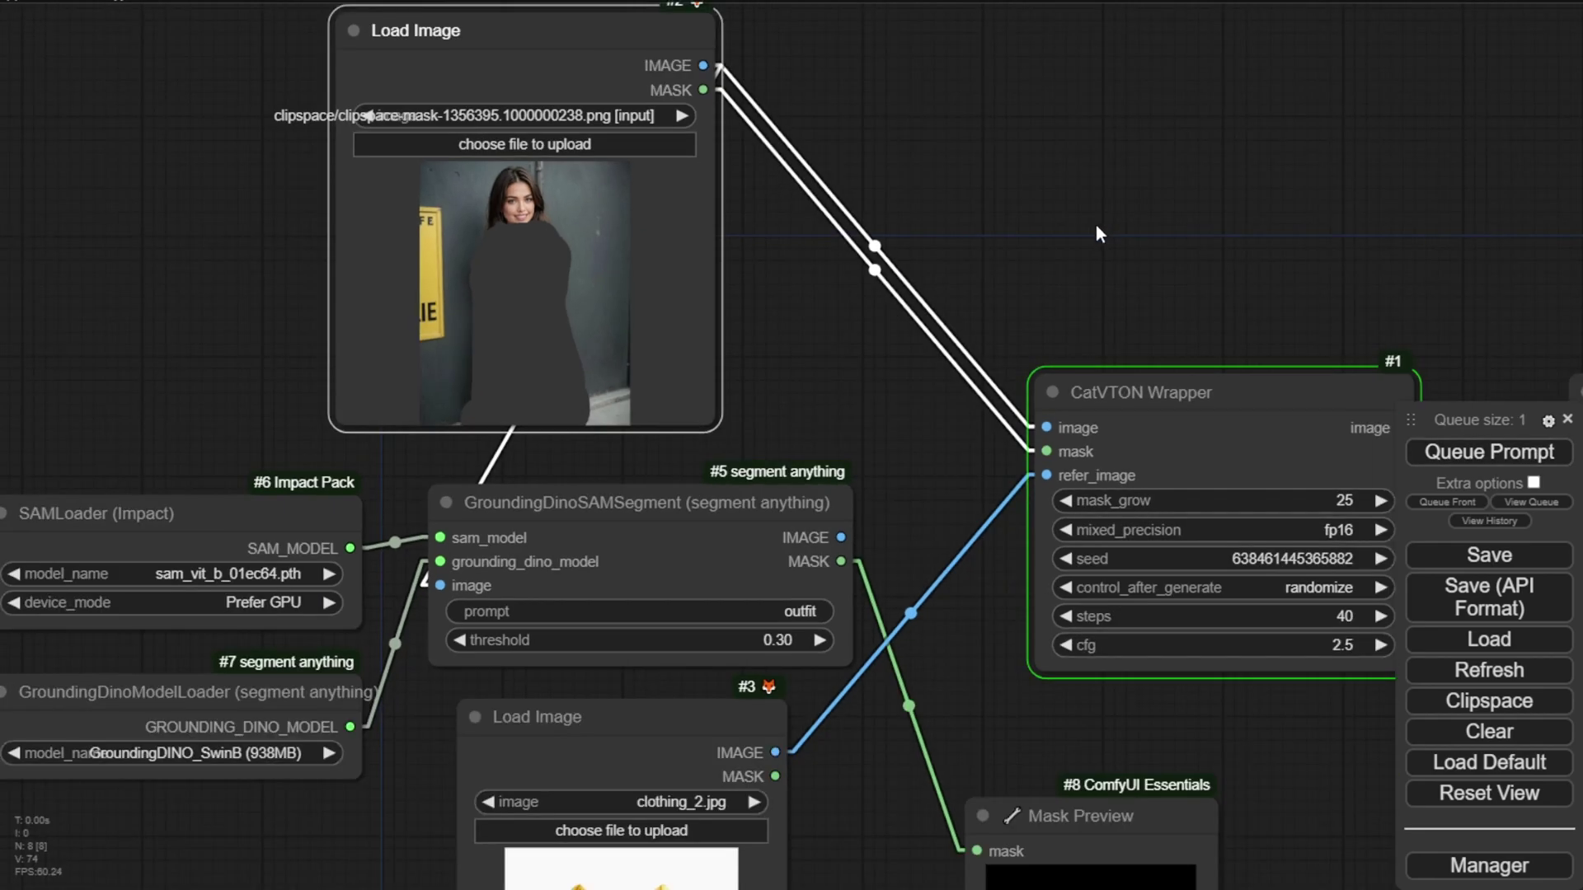
drag(1109, 249, 697, 151)
scroll(581, 145, down, 4)
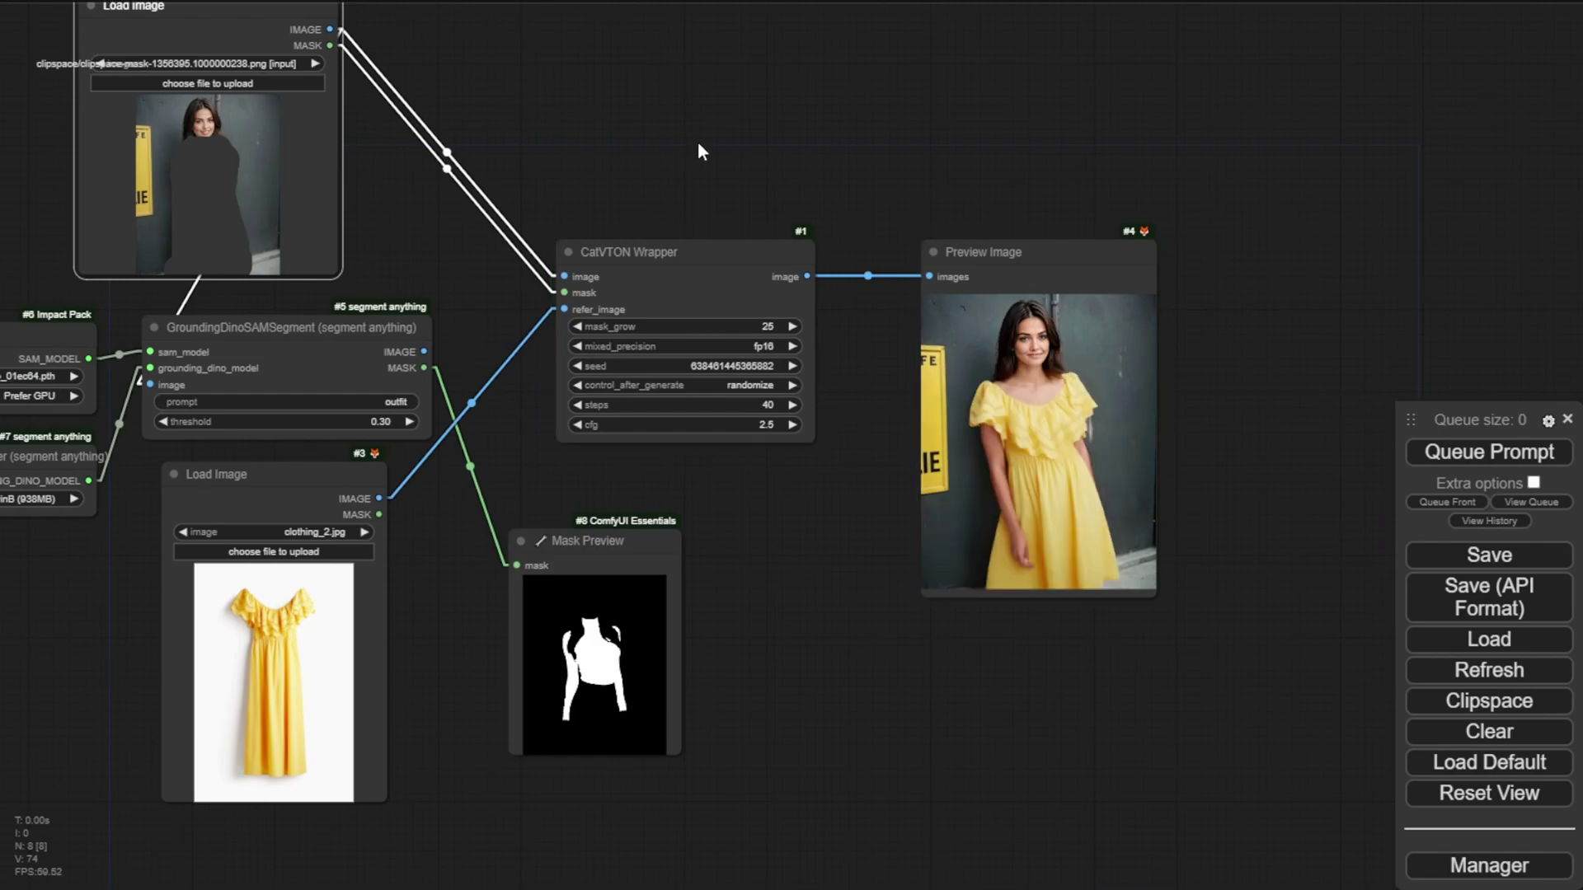
scroll(997, 446, up, 9)
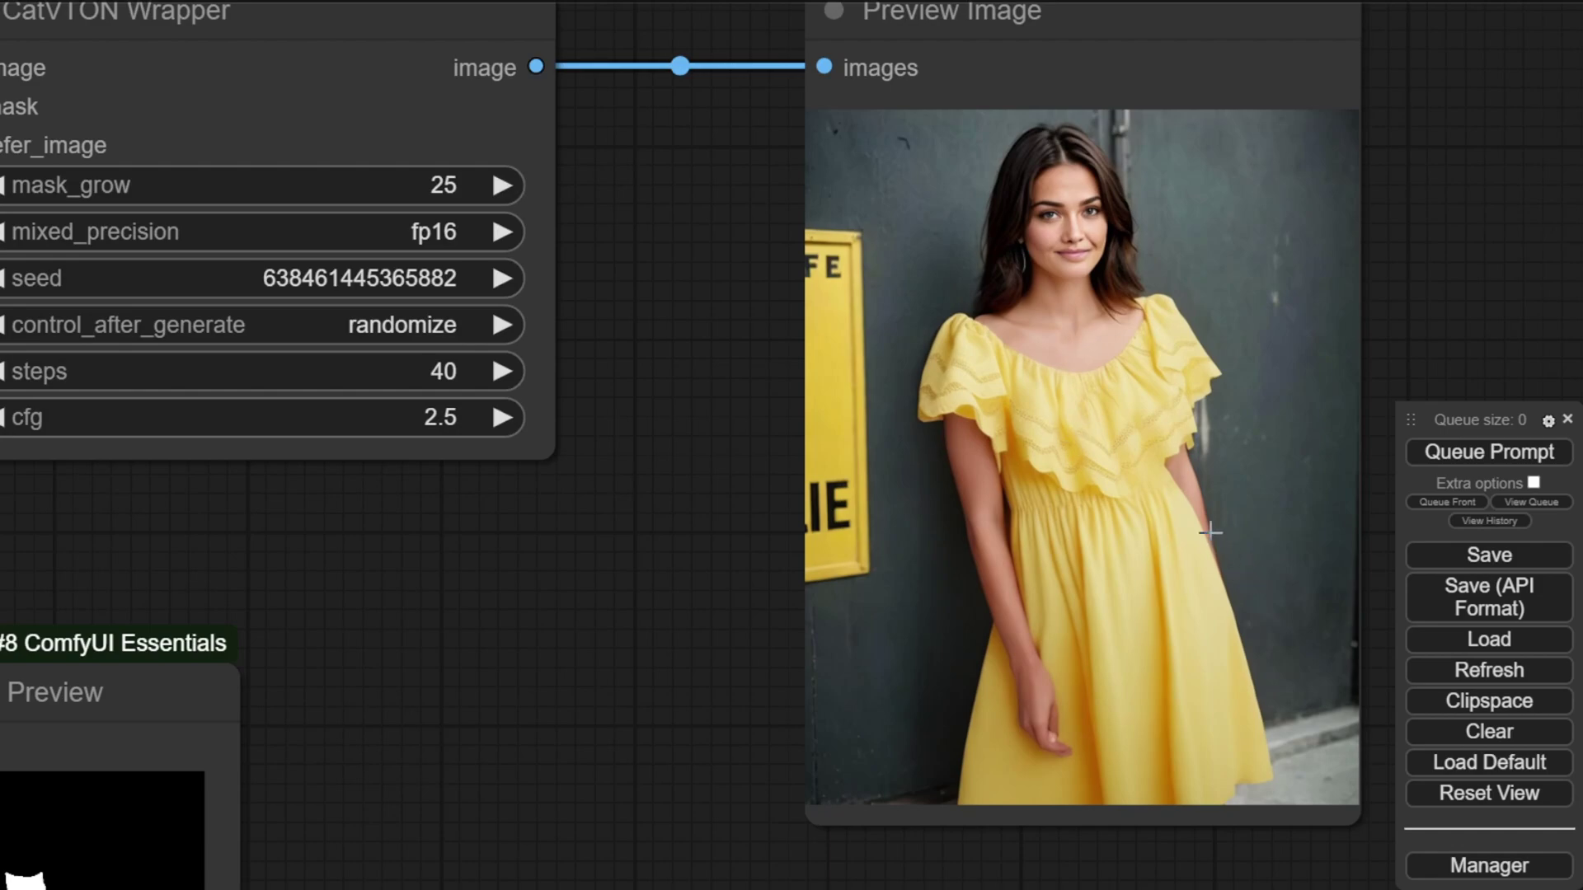
scroll(629, 627, down, 6)
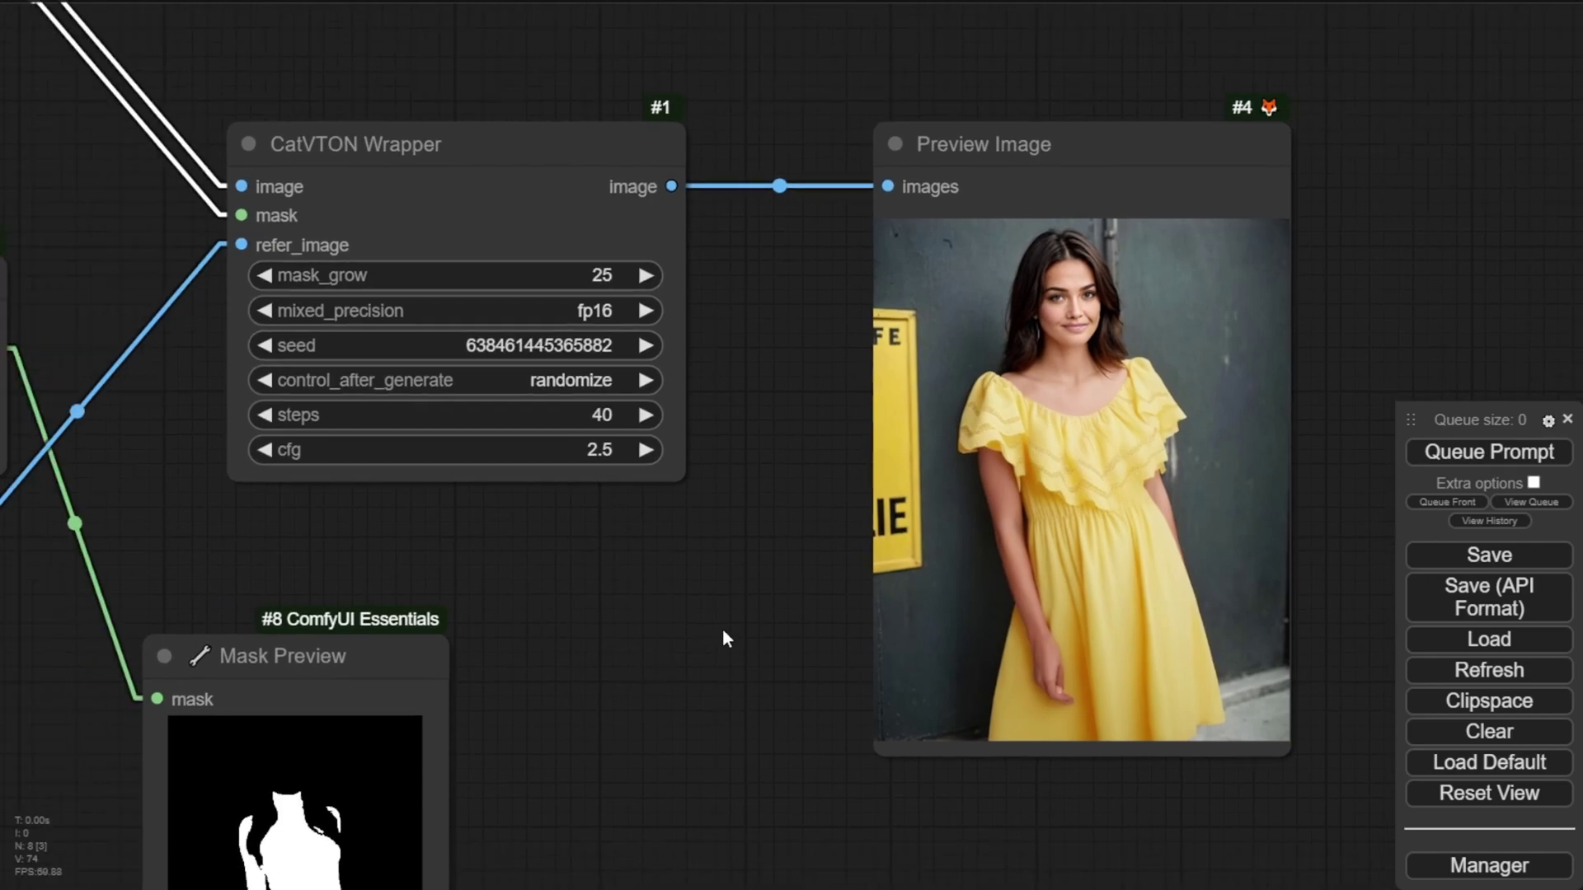
scroll(824, 584, down, 2)
scroll(849, 577, down, 2)
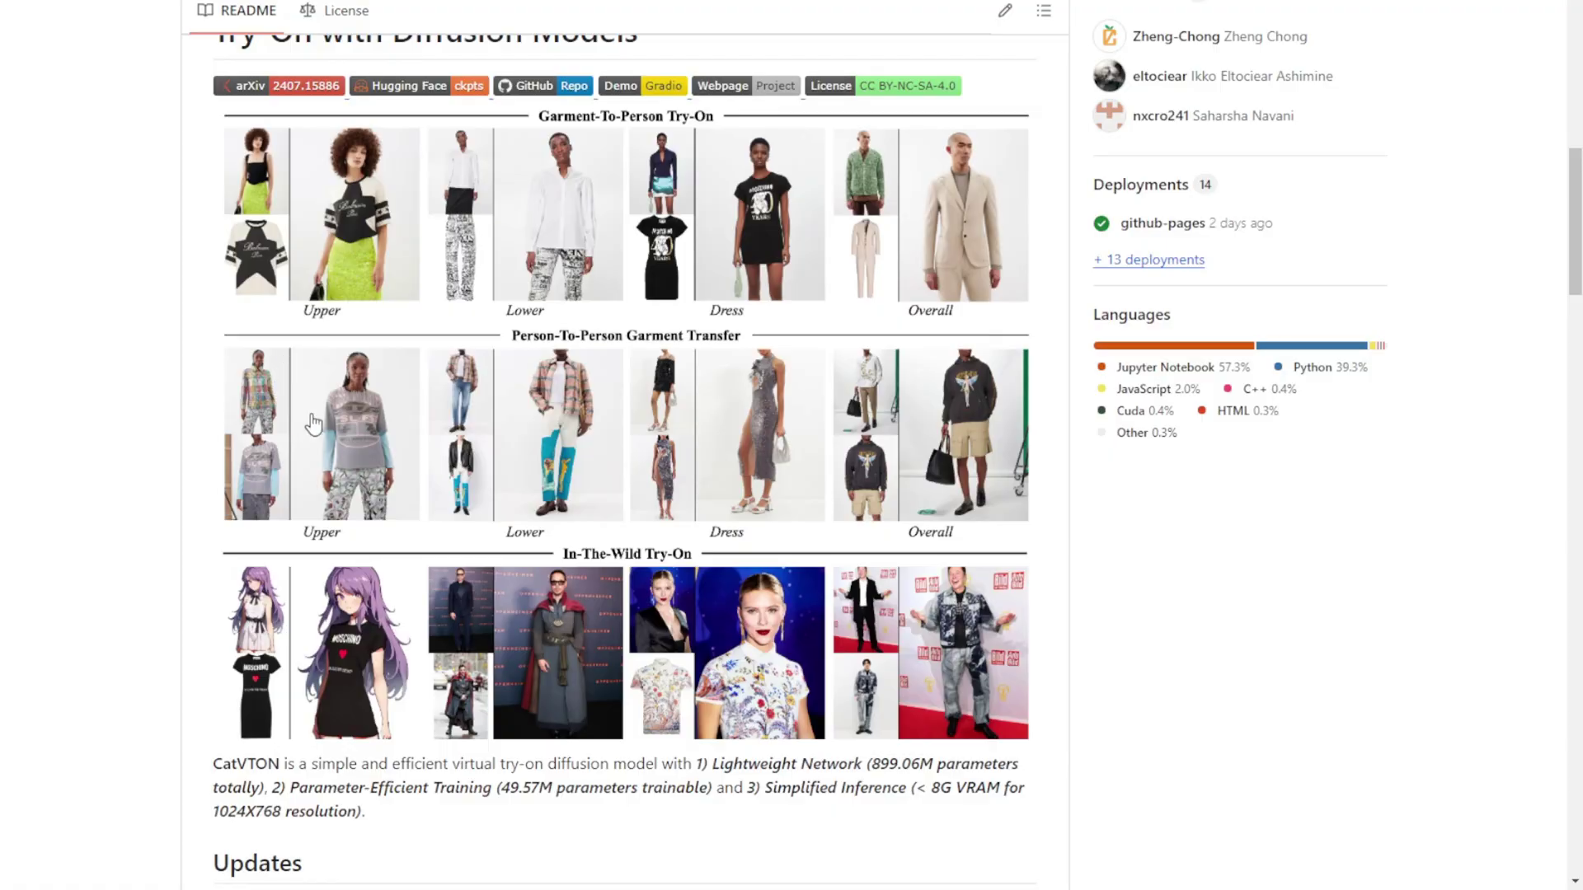
- Scroll the CatVTON README through Updates, Installation and Deployment to the ComfyUI Workflow image
scroll(302, 413, down, 8)
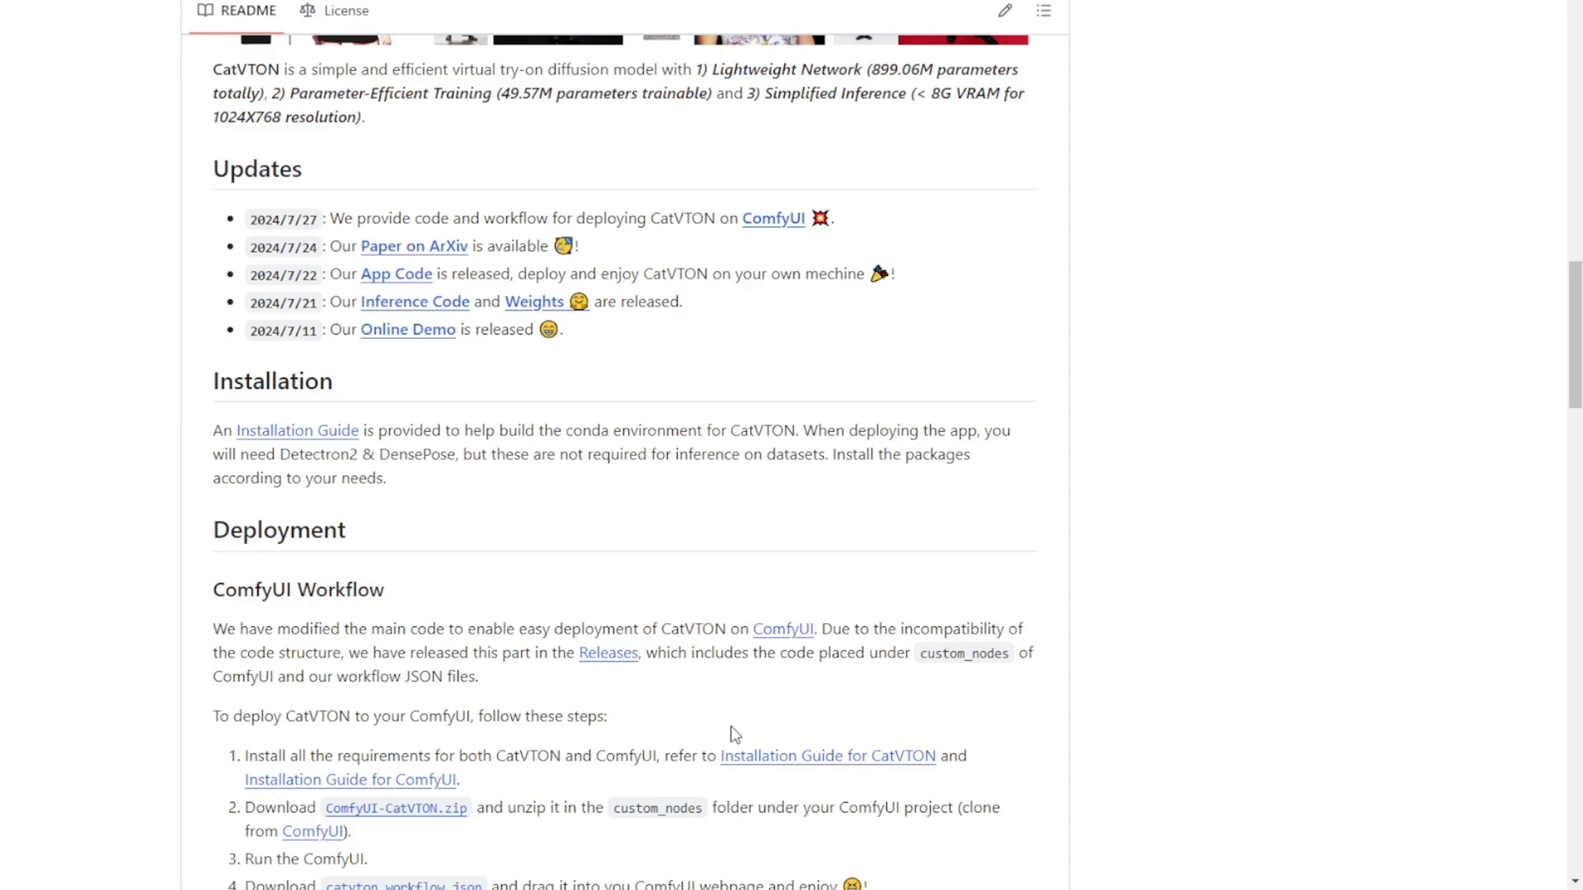
scroll(577, 700, down, 3)
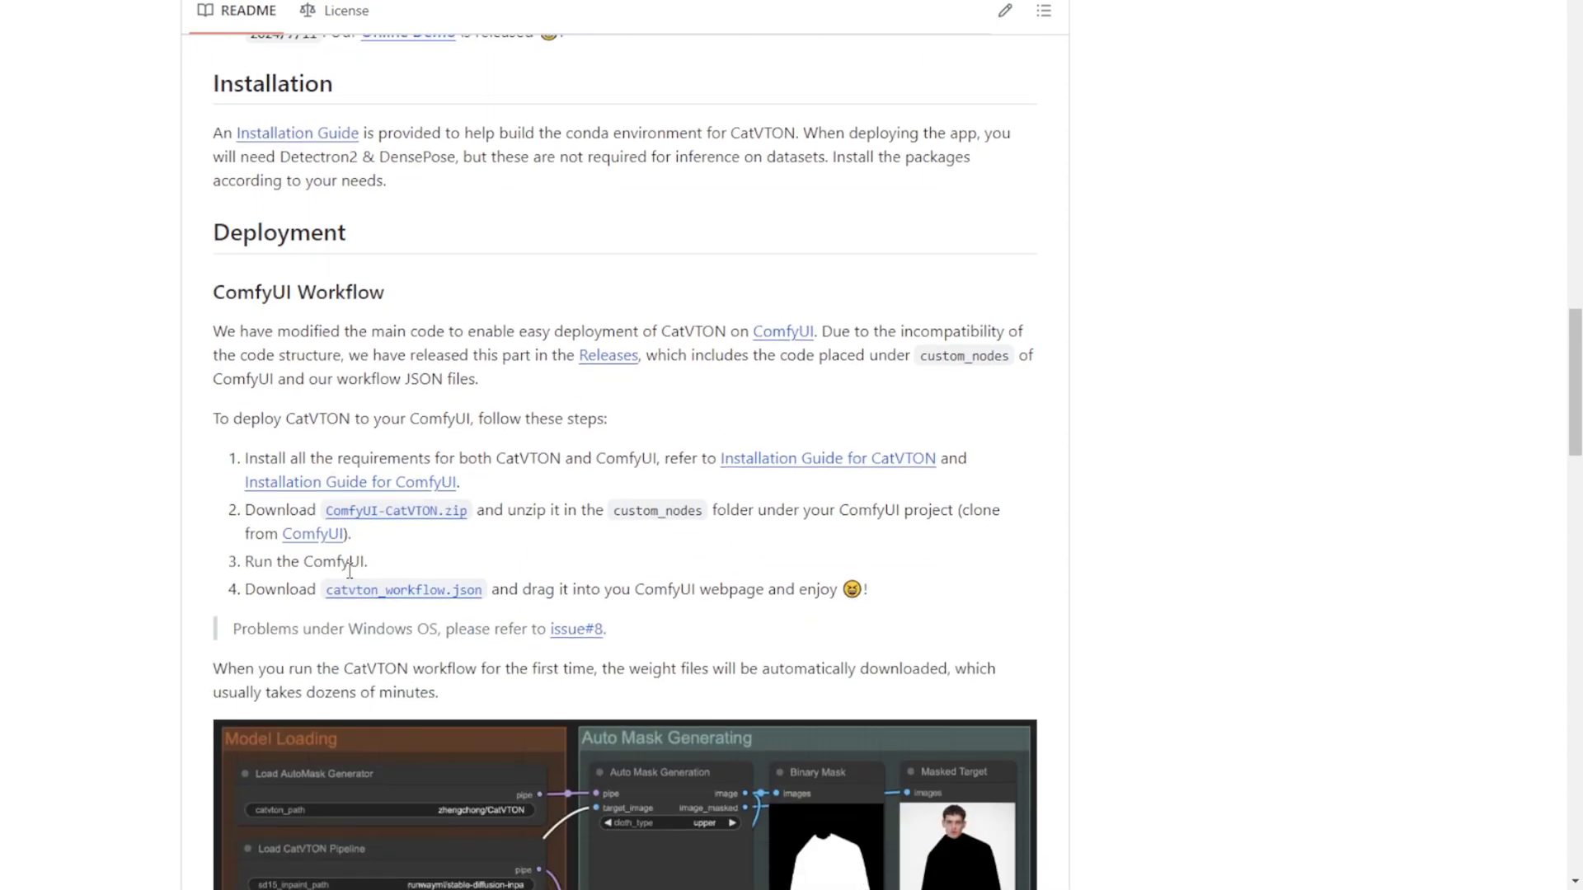
scroll(532, 569, down, 4)
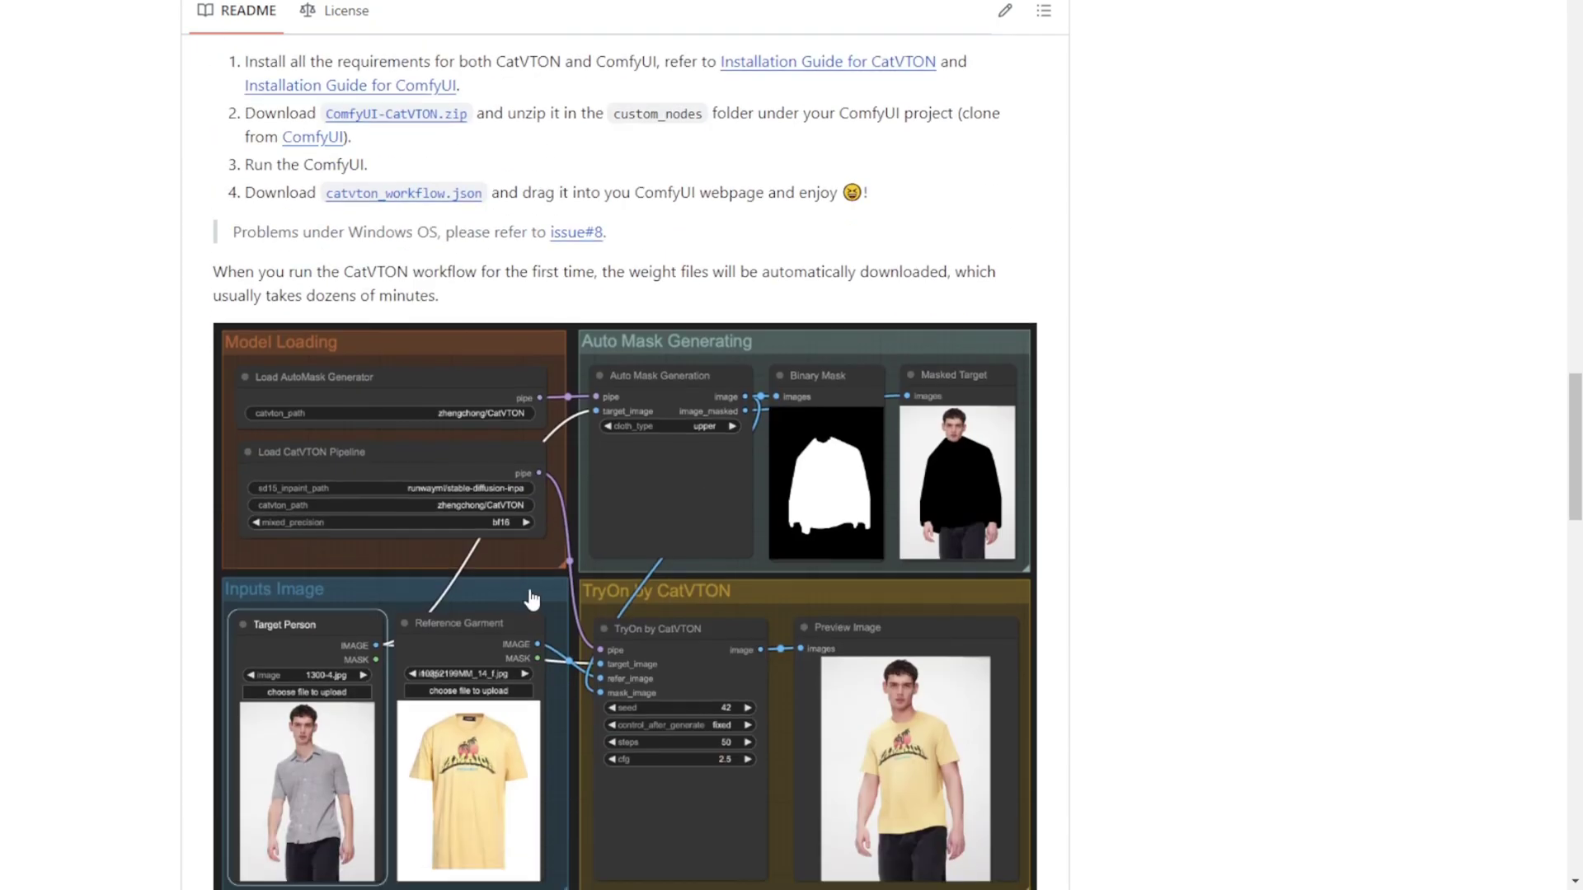
scroll(593, 598, down, 3)
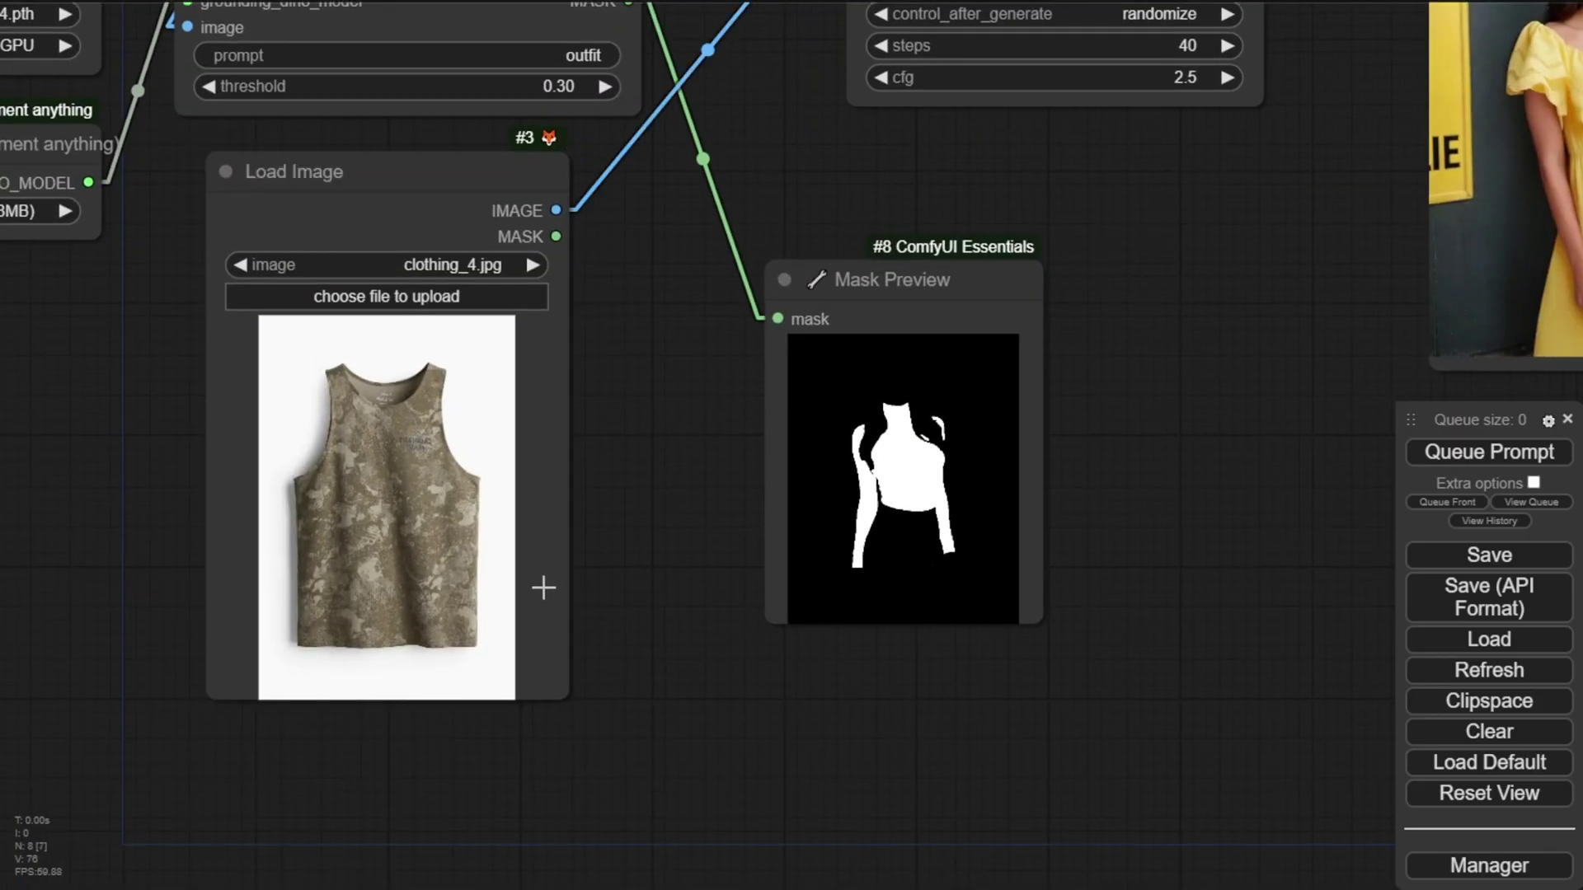
scroll(339, 498, up, 5)
scroll(339, 498, up, 2)
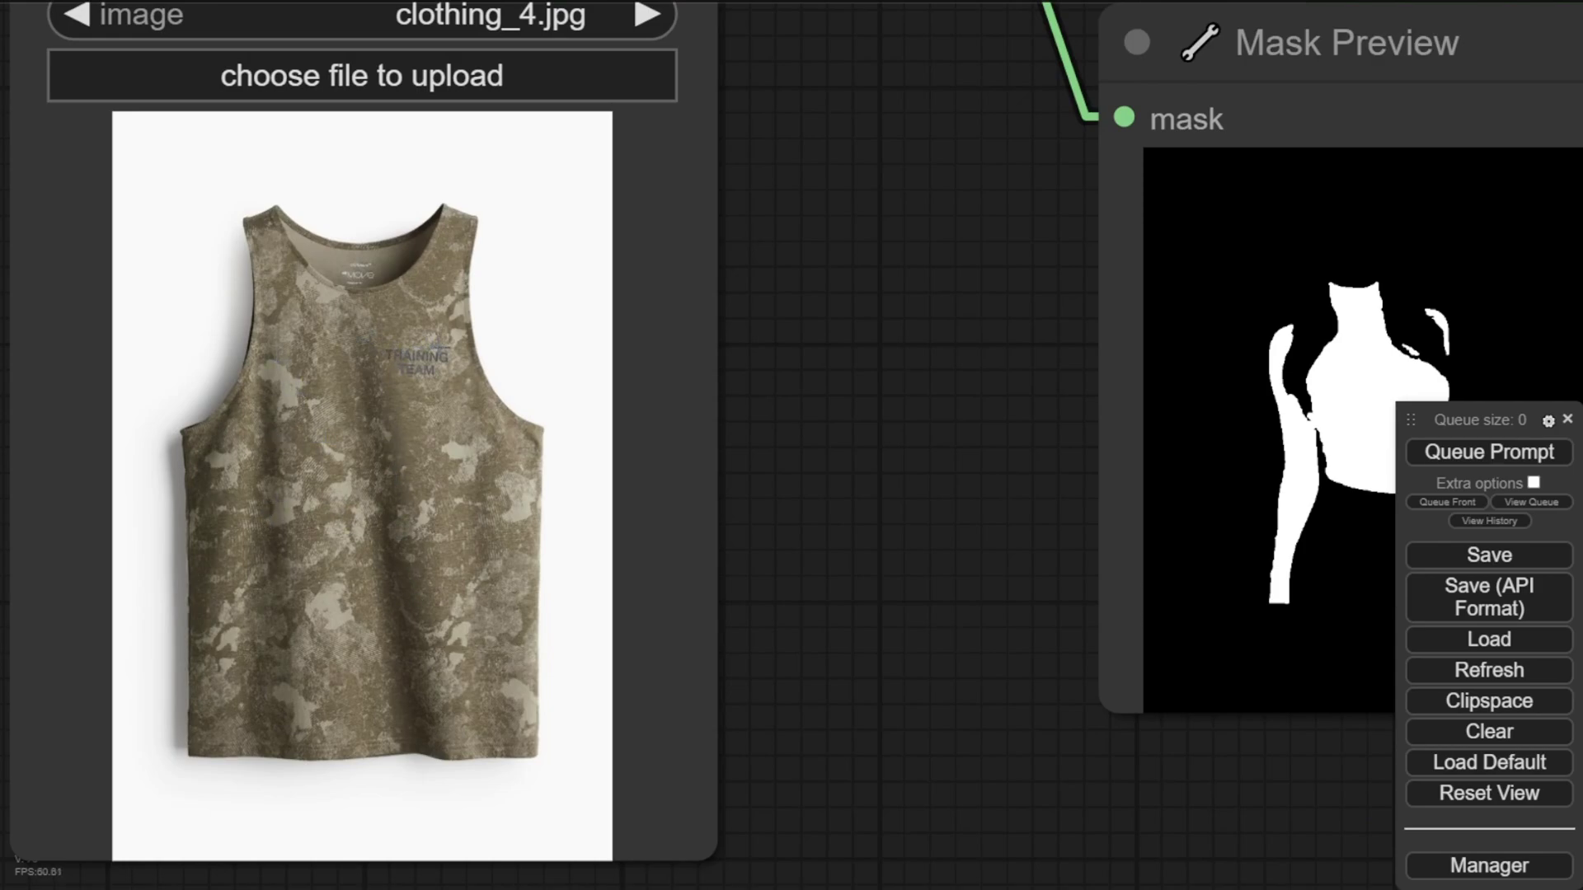
scroll(755, 308, down, 10)
scroll(755, 309, up, 5)
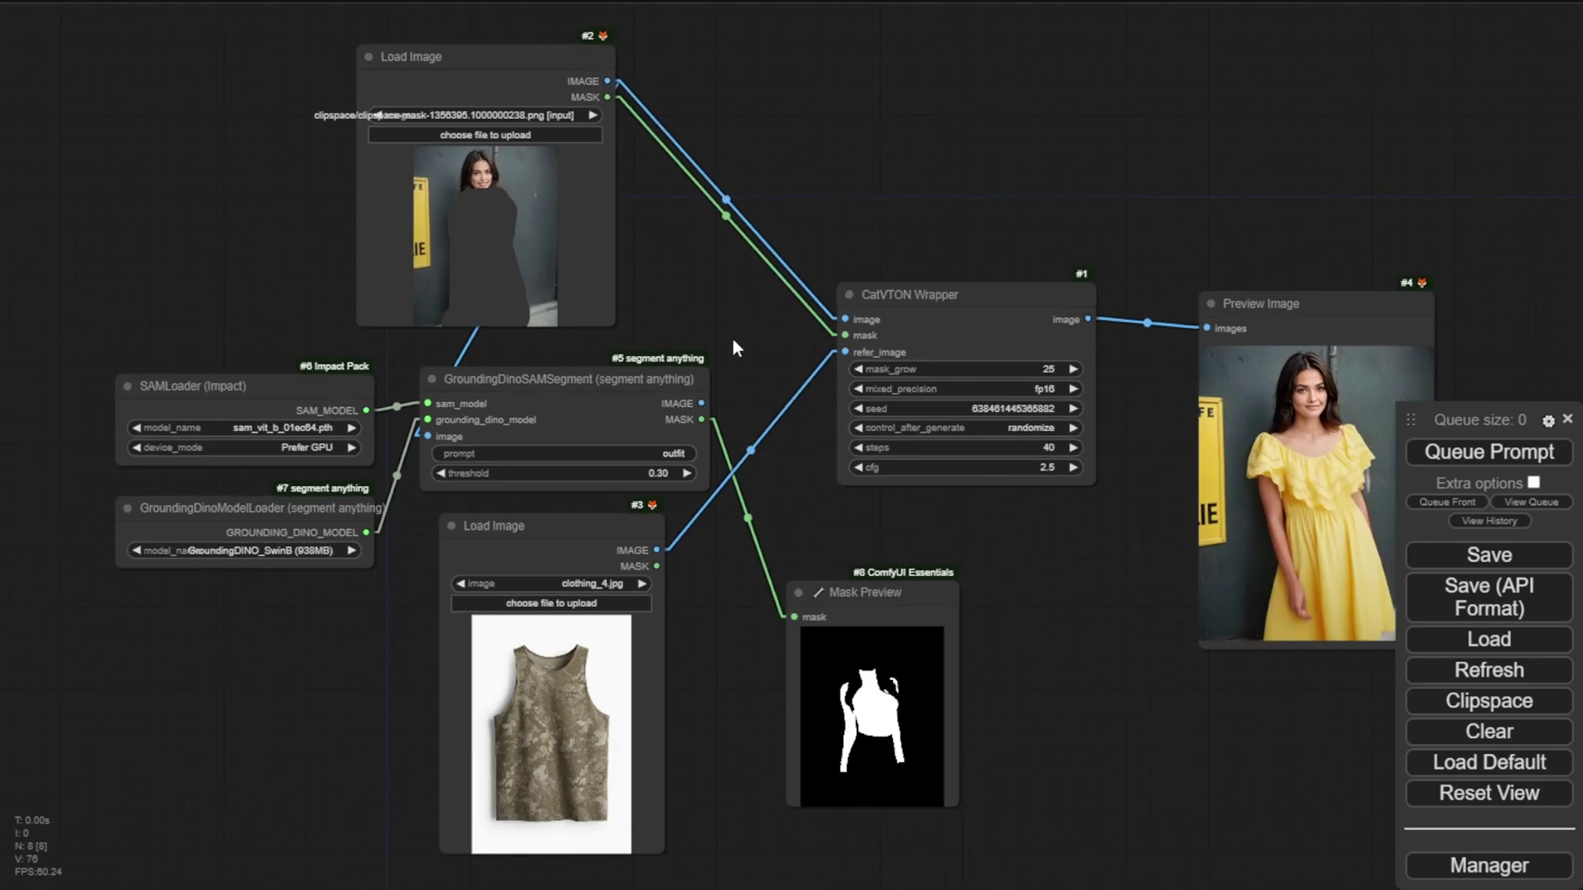
drag(734, 336, 486, 333)
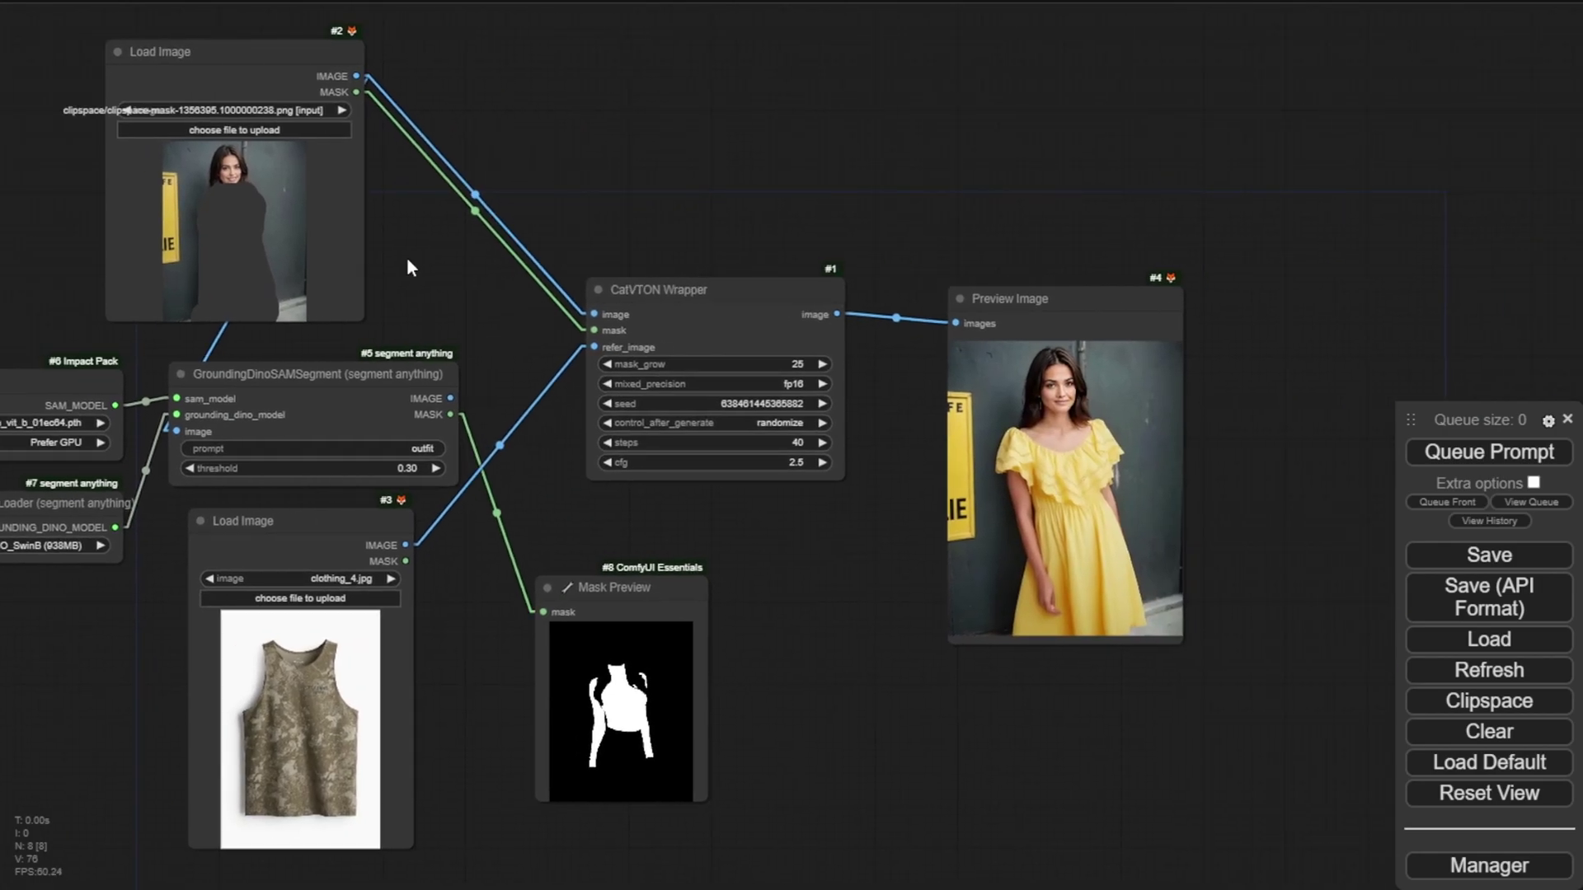